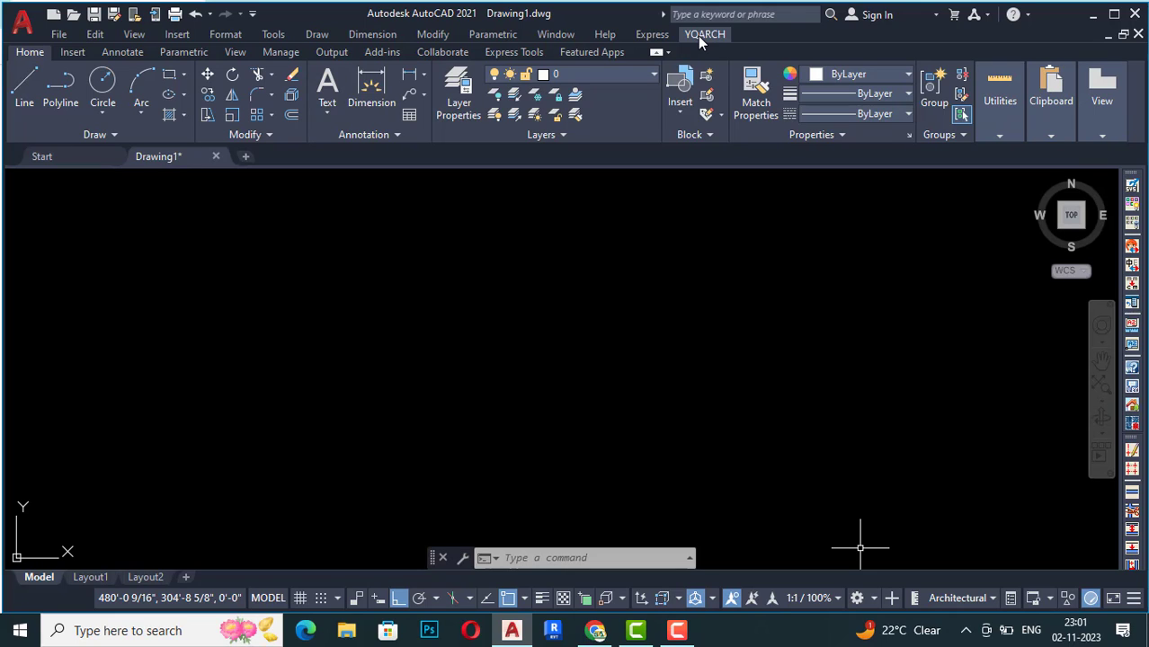
Step: Start the YQArch Draw Wall command with the wall thickness set to 9
click(698, 38)
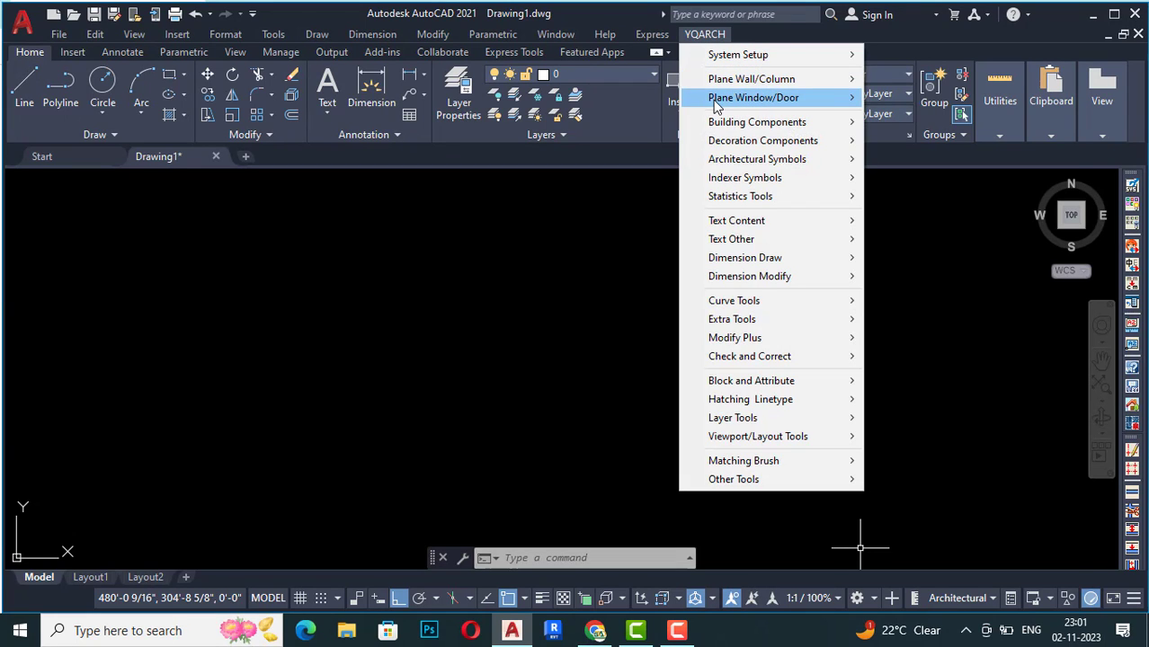
mouse_move(717, 105)
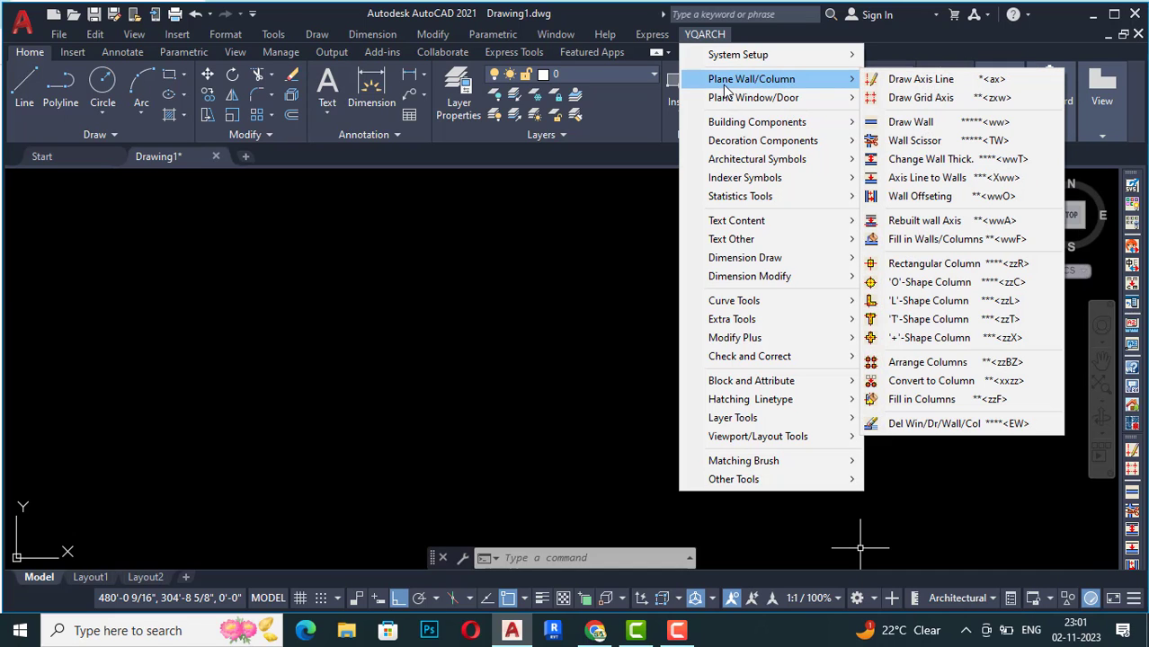
click(960, 128)
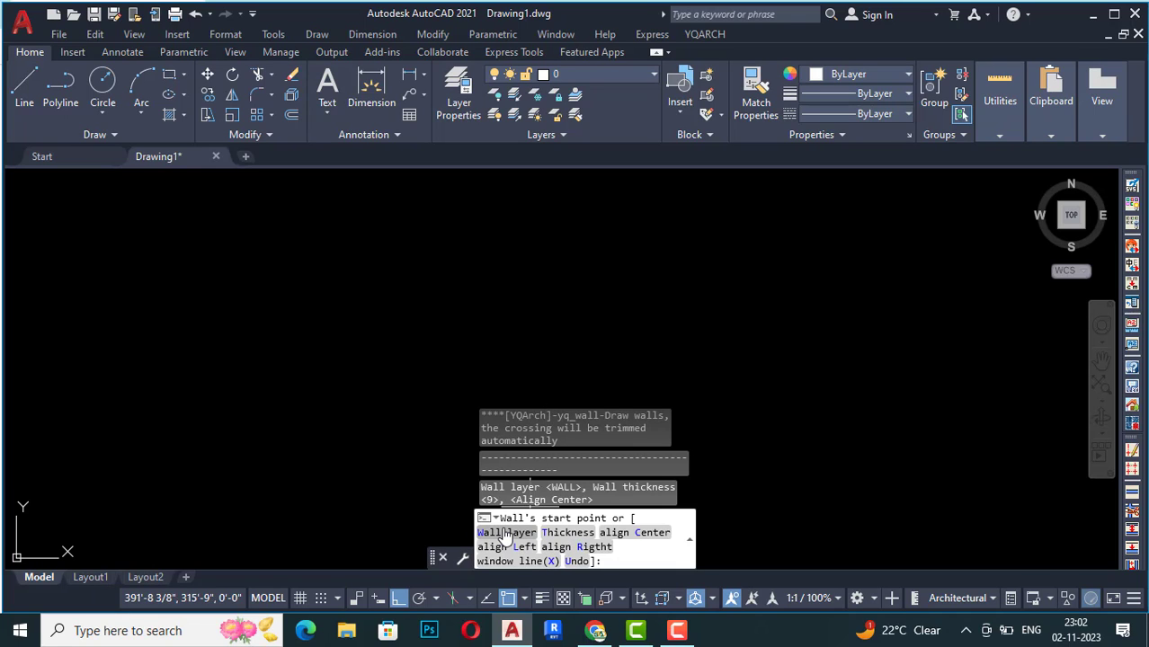
click(558, 534)
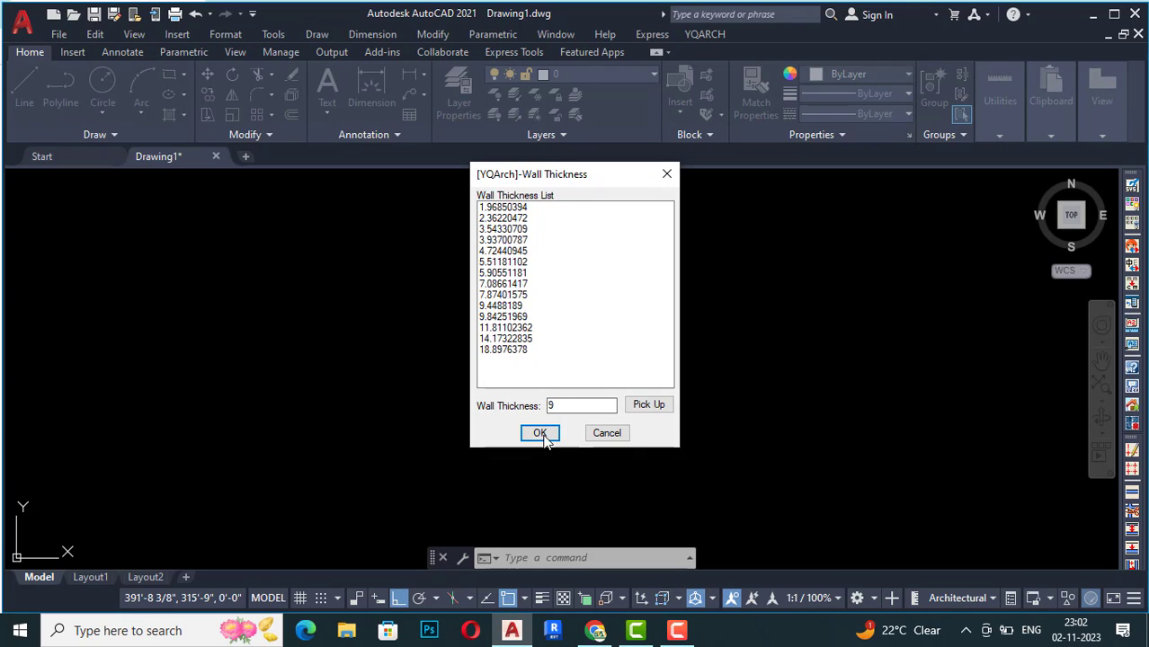
click(543, 432)
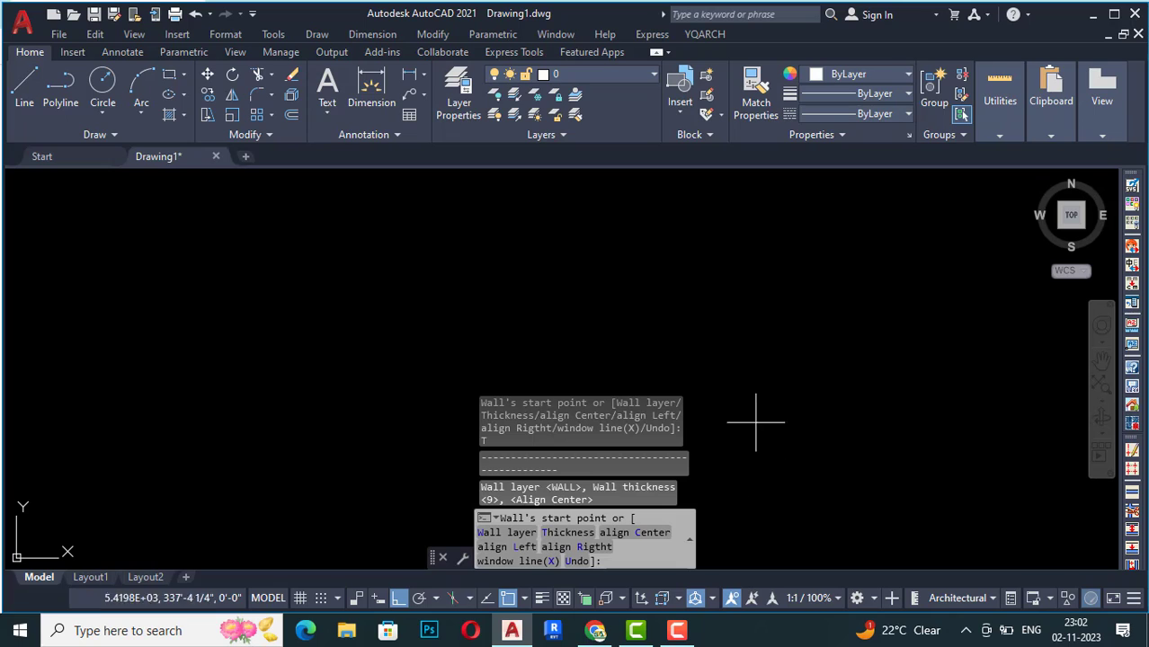
Step: Draw a closed rectangle of double-line walls through four ortho corner points
click(576, 286)
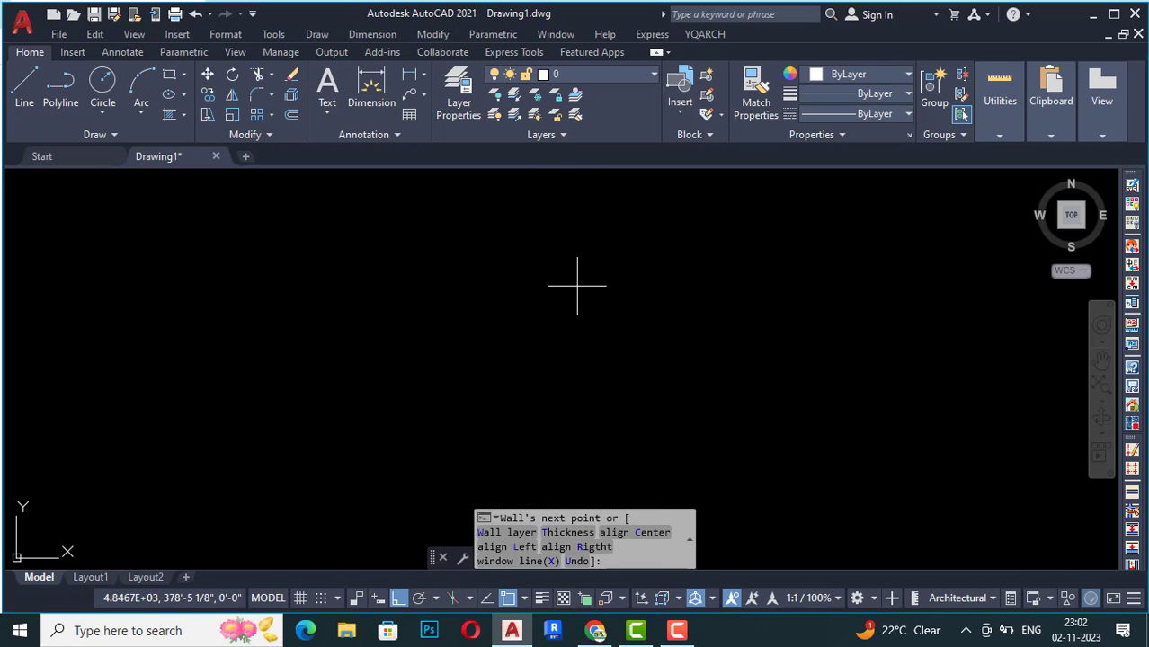
click(723, 286)
scroll(771, 219, down, 4)
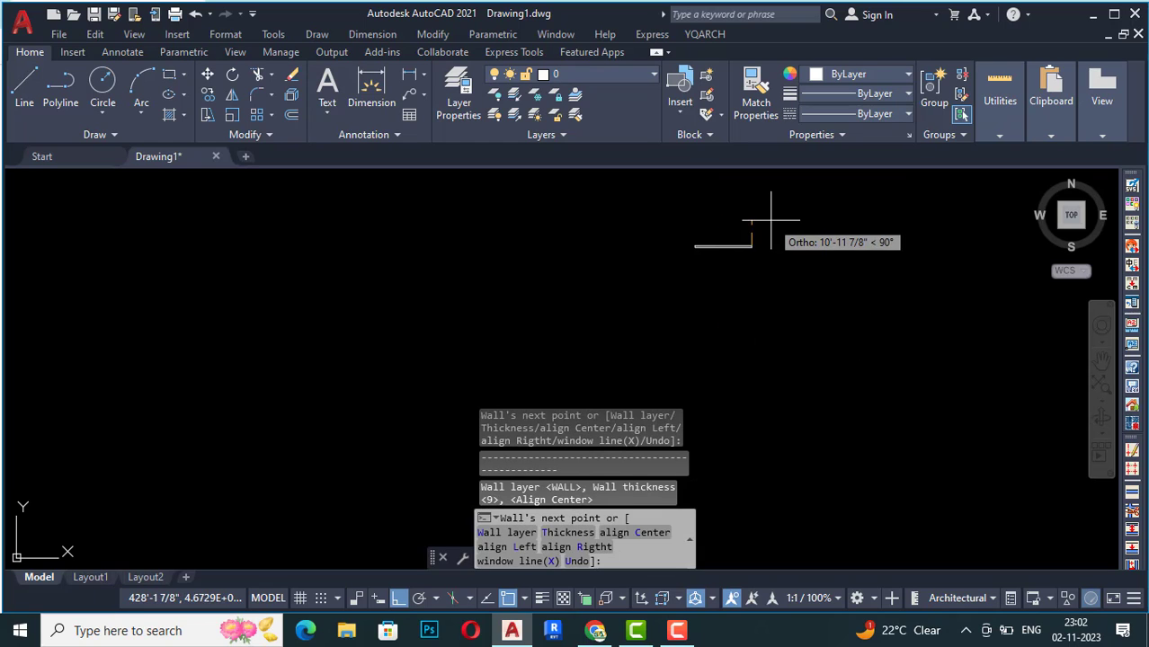
click(725, 319)
scroll(697, 319, up, 2)
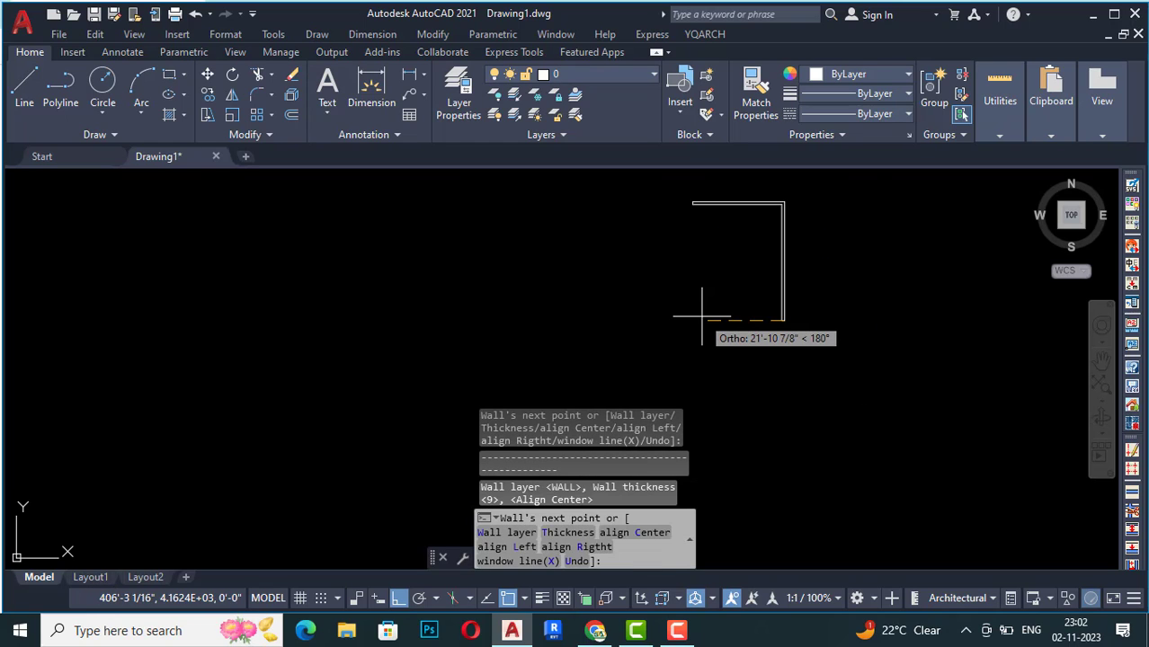
click(697, 320)
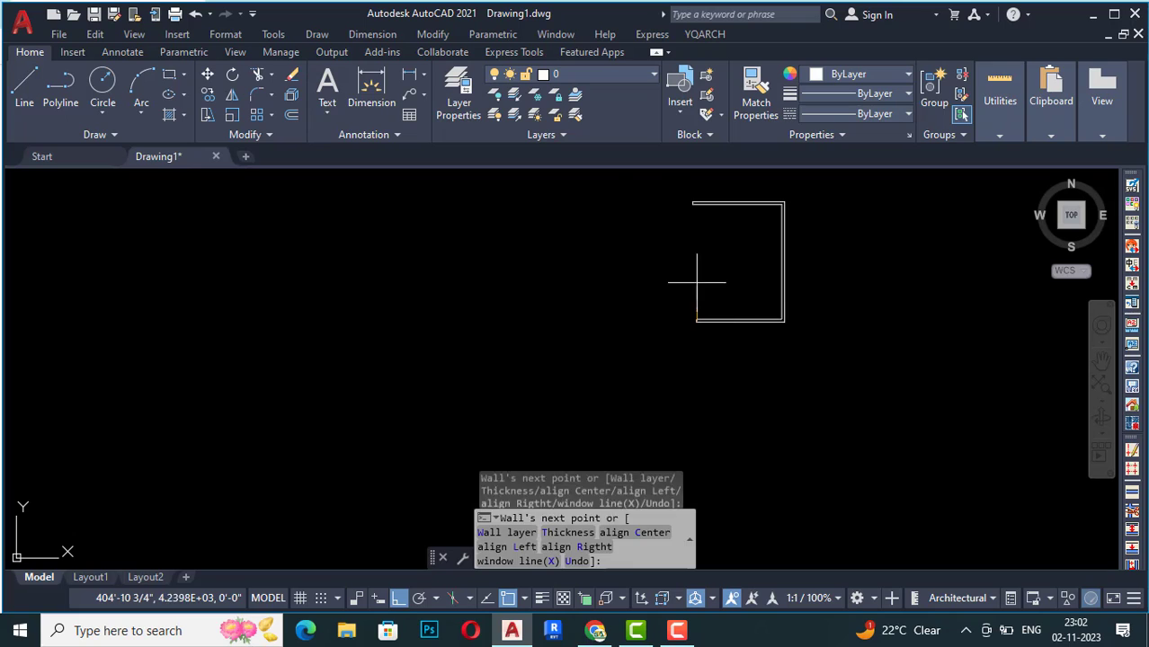
click(703, 195)
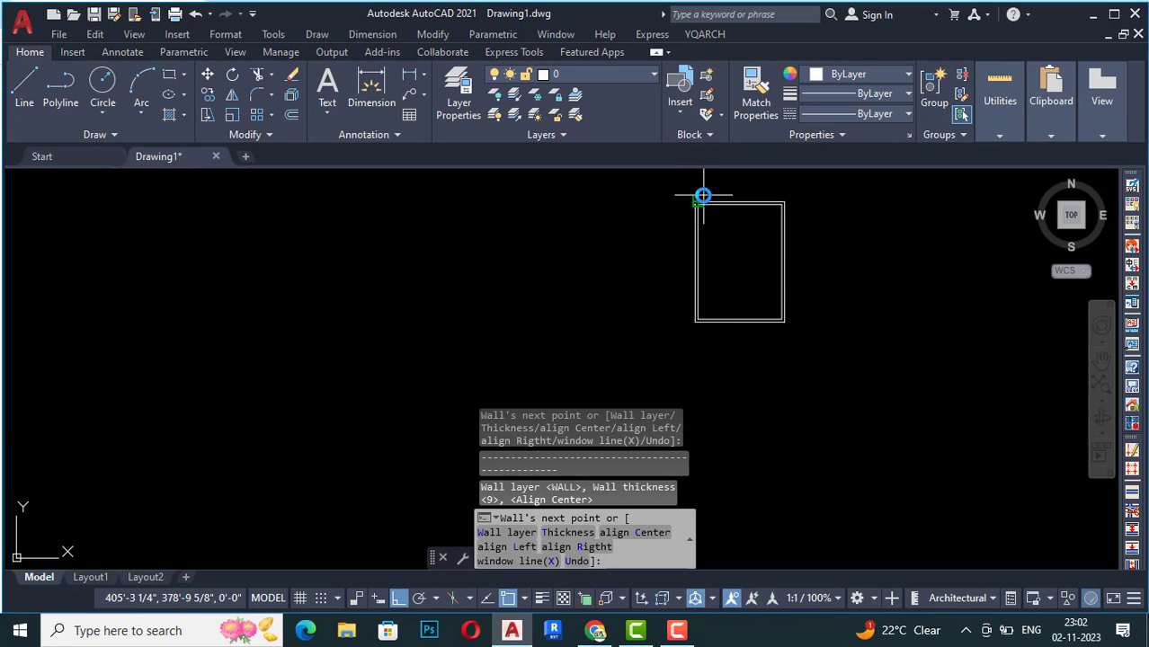
key(Escape)
Step: Erase the short wall-end lines at the top-left corner and restart the wall command with QQ
scroll(746, 195, up, 5)
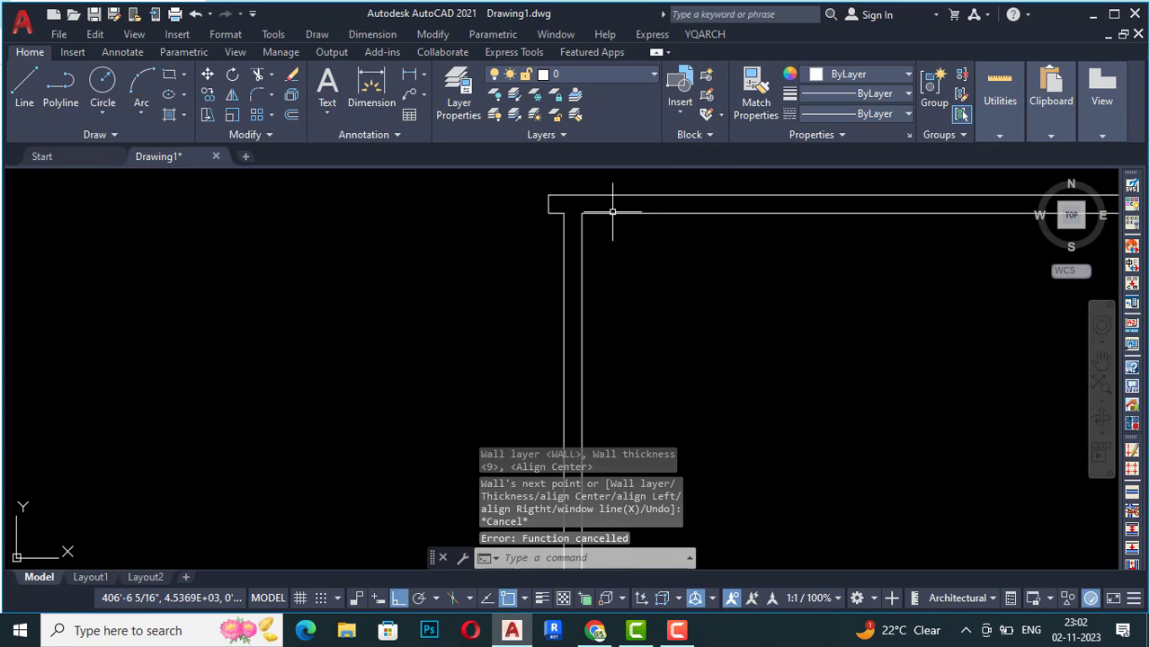
text(f)
key(Return)
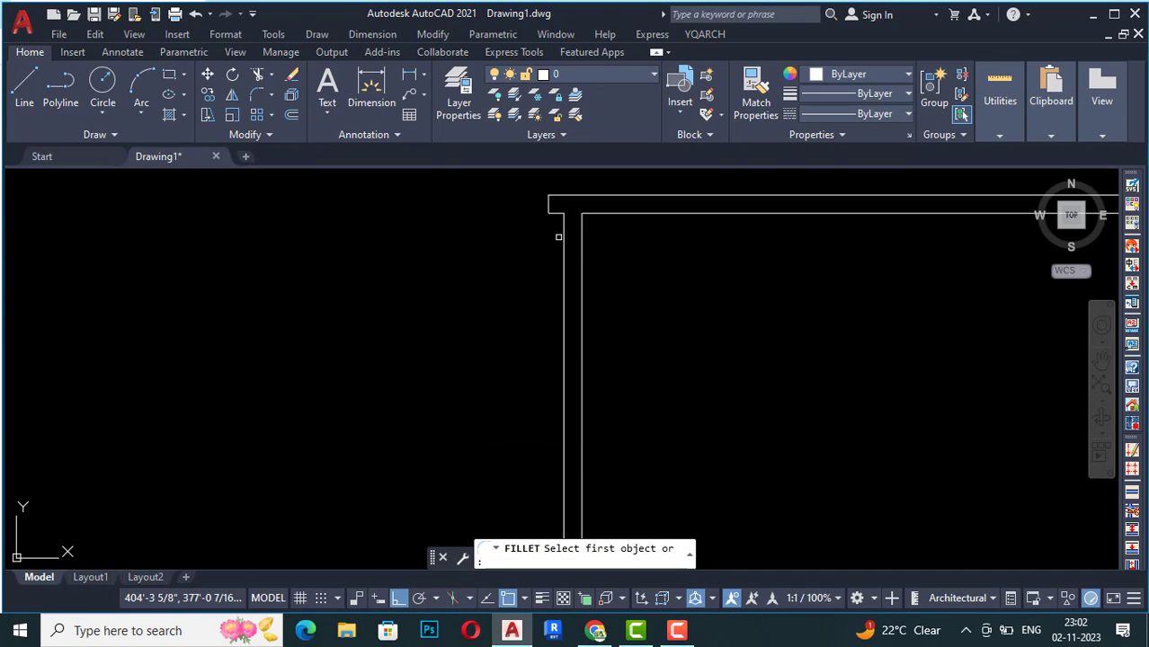
click(564, 220)
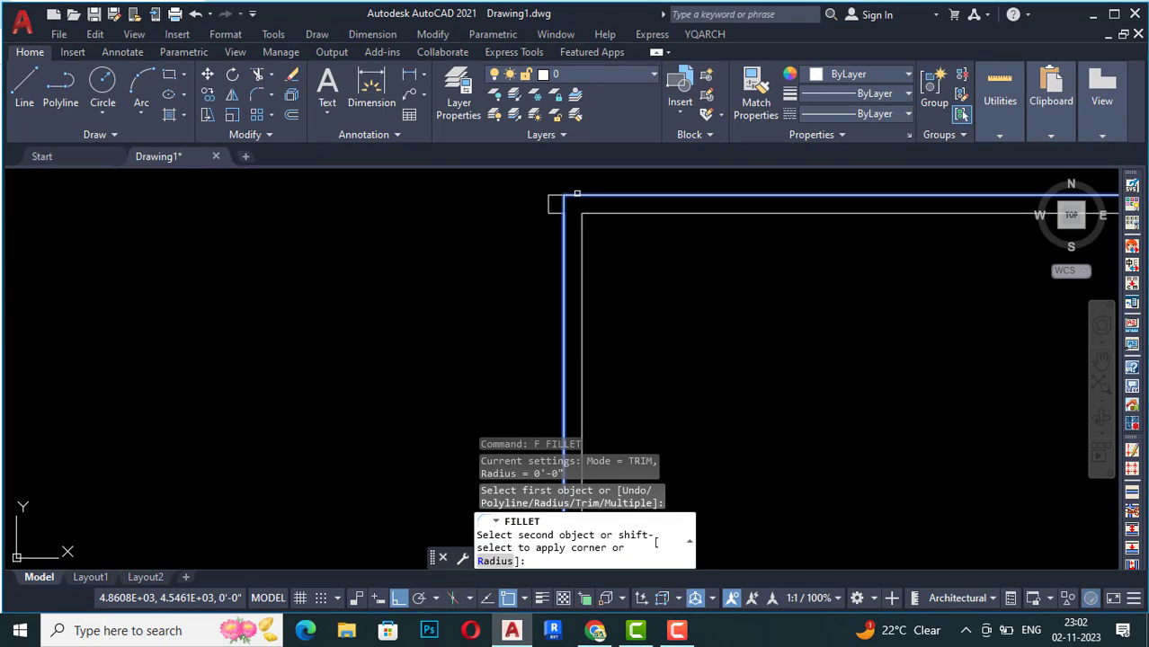
key(Escape)
scroll(547, 205, up, 2)
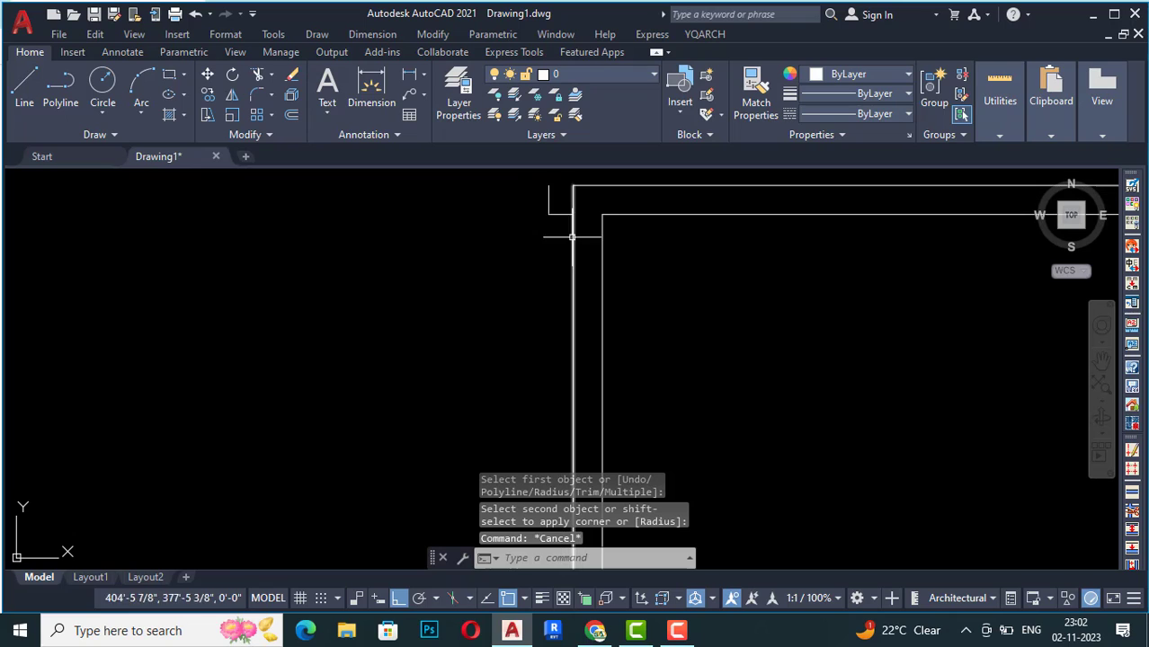
click(561, 220)
click(534, 176)
key(Delete)
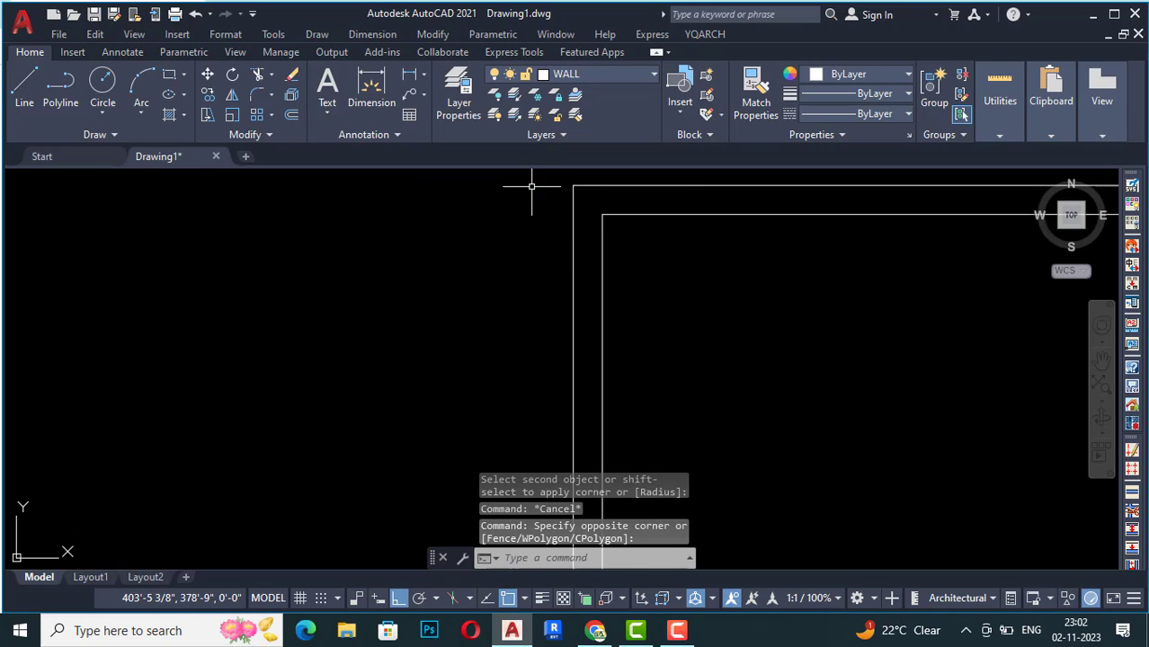
scroll(532, 186, down, 5)
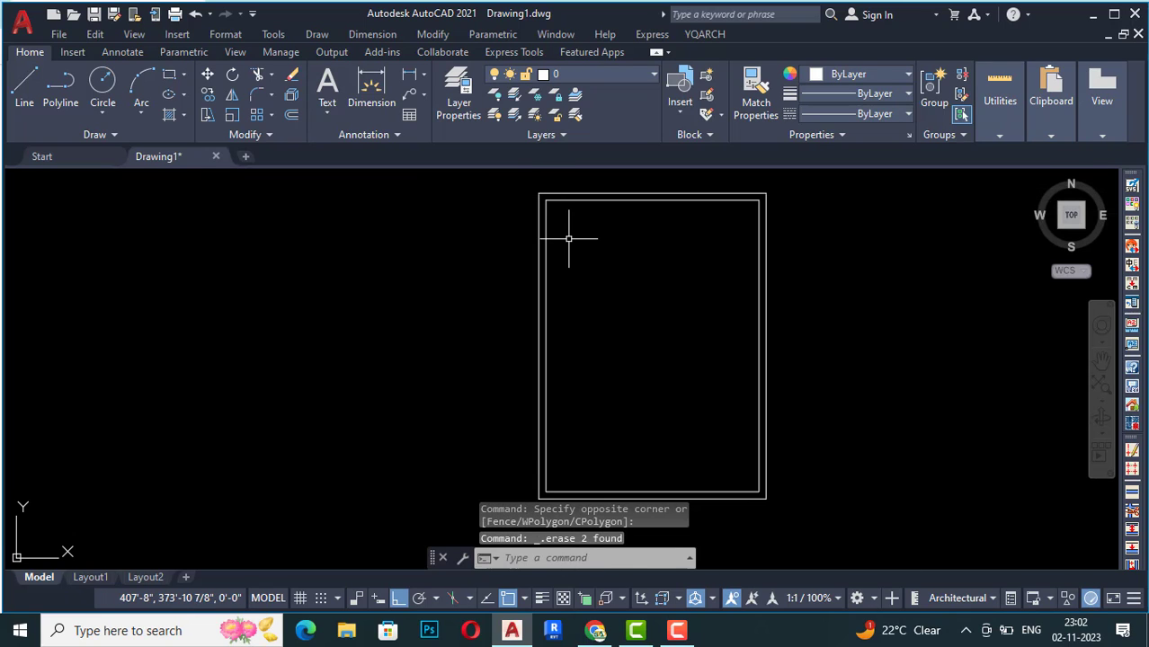
text(qq)
key(Return)
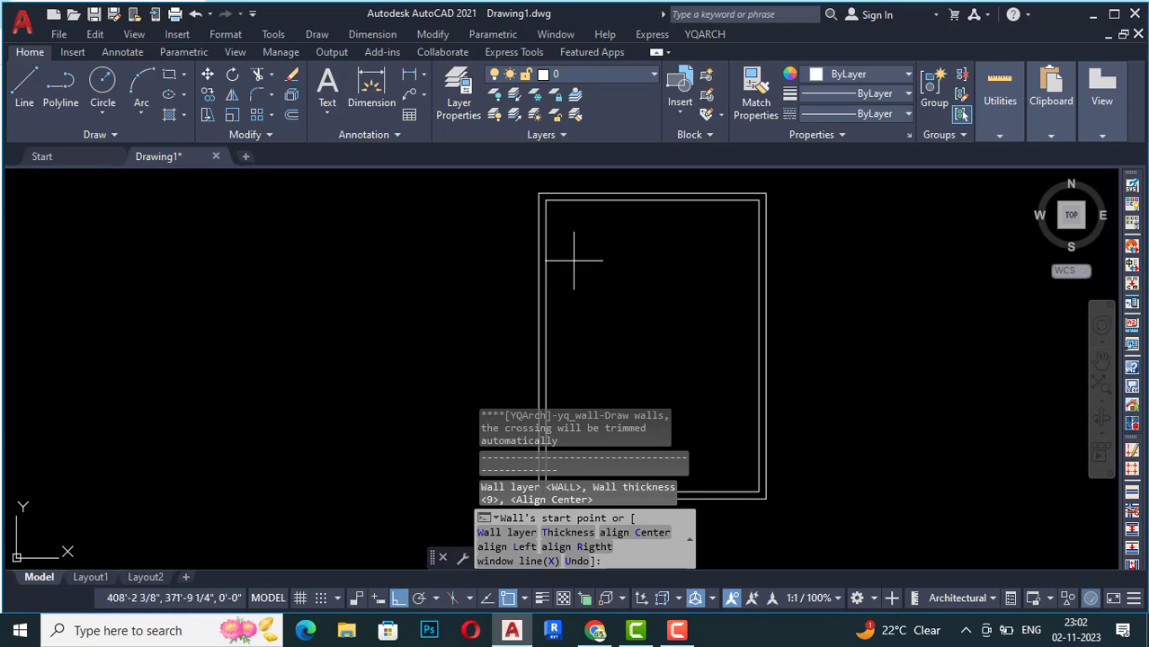
Step: Draw a horizontal interior wall from the left wall to the right wall
click(540, 346)
click(760, 343)
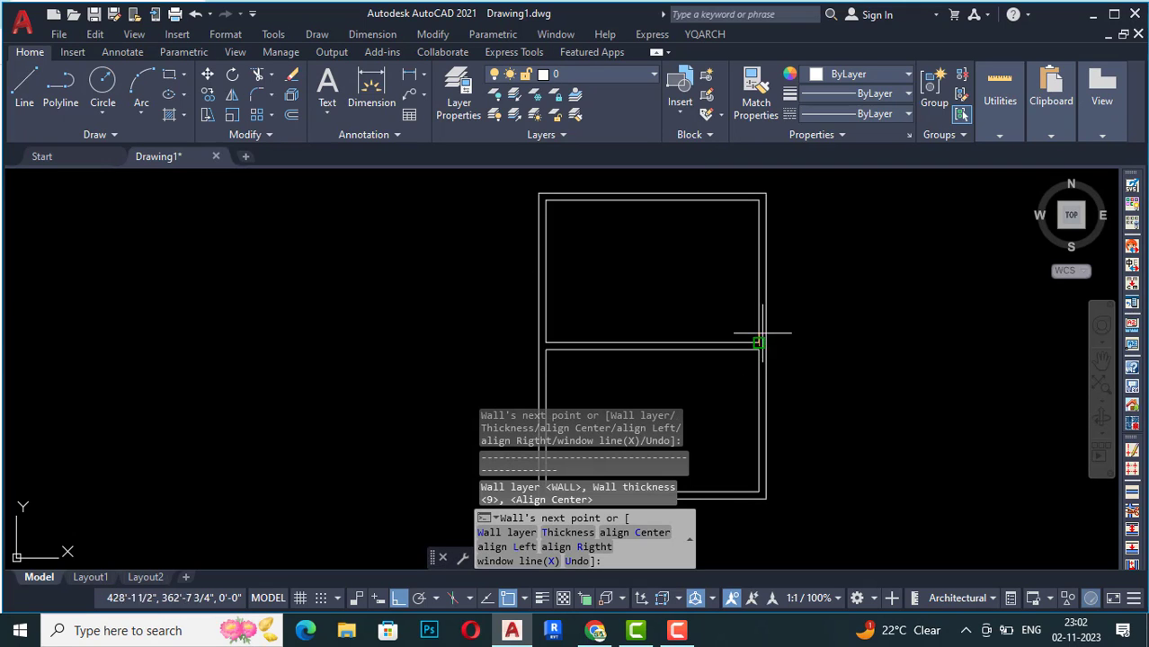
key(Return)
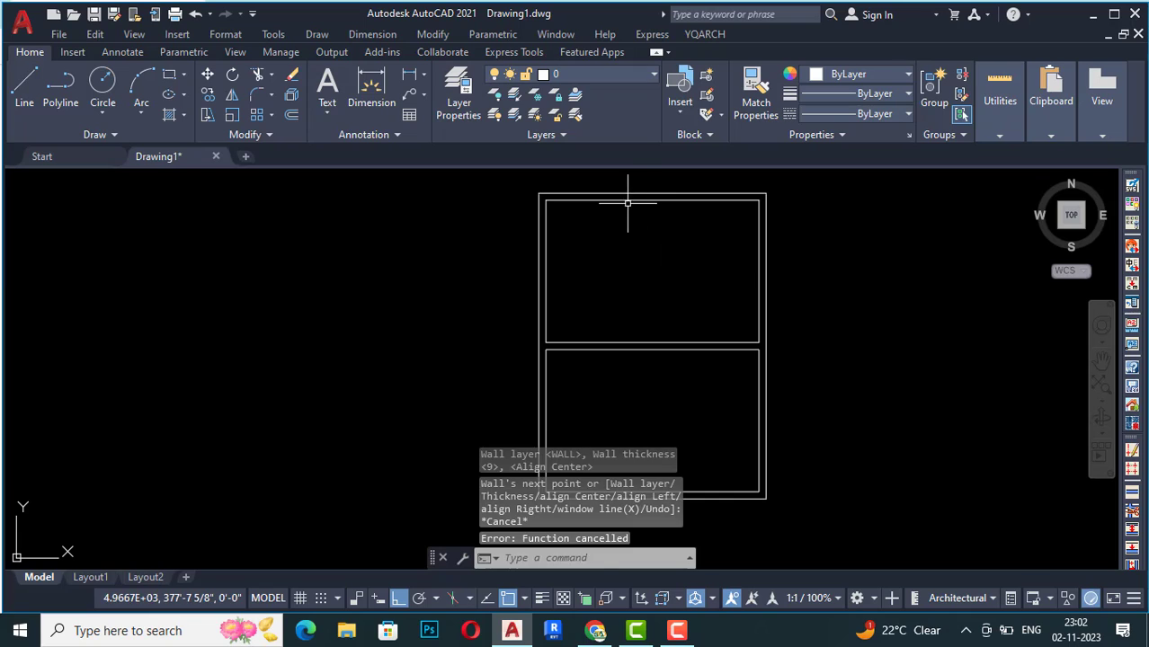
Step: Draw a vertical interior wall from the top wall's midpoint down to the bottom wall
key(Return)
click(653, 192)
scroll(653, 192, down, 4)
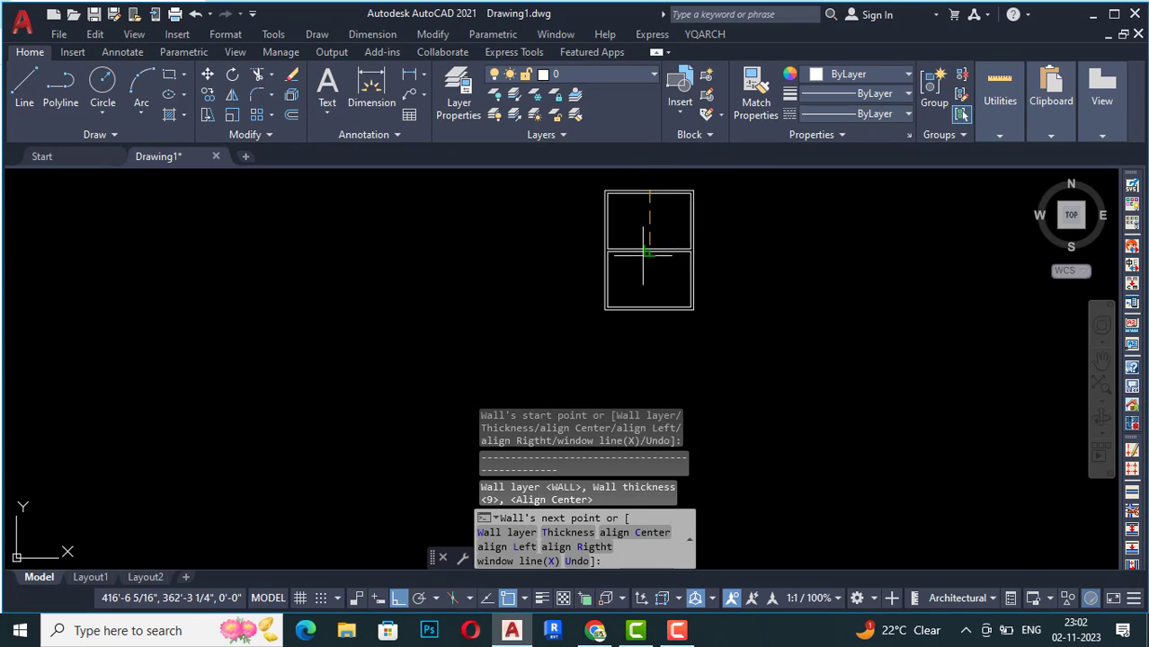
click(649, 310)
key(Escape)
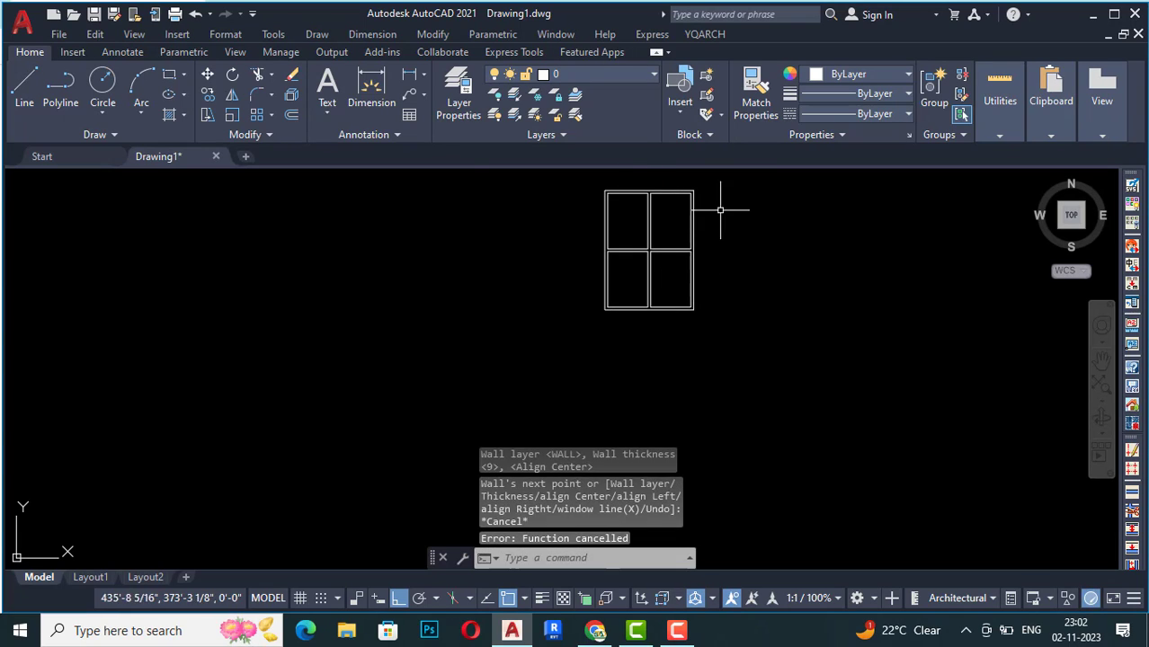
scroll(710, 202, up, 2)
scroll(644, 241, down, 1)
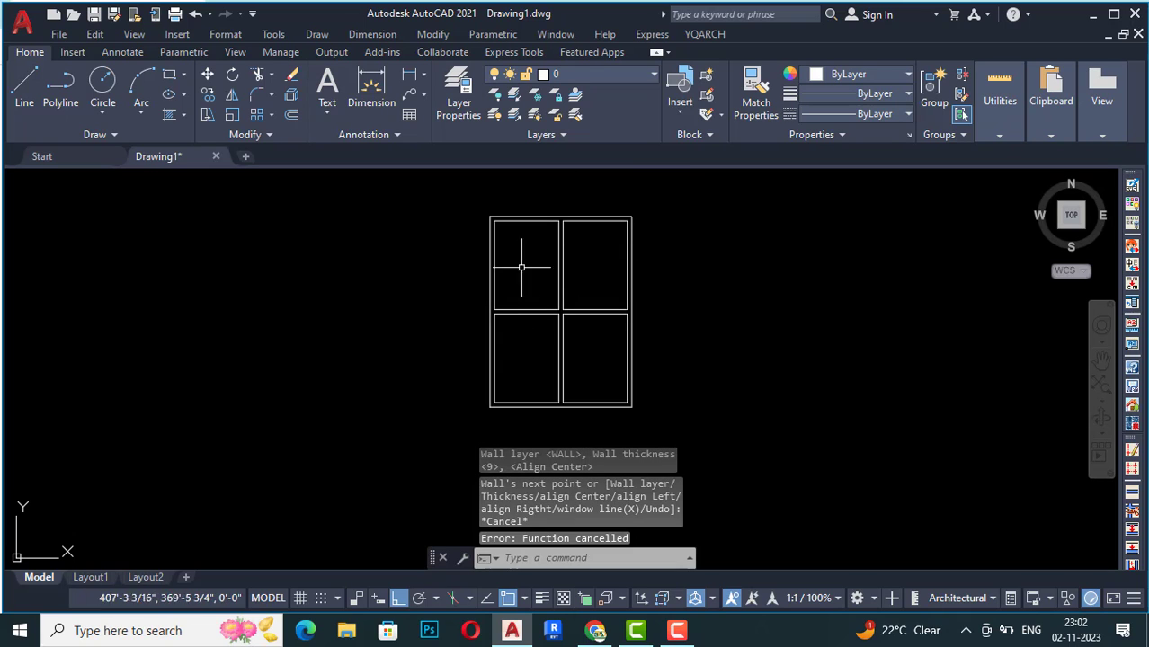
scroll(536, 184, up, 4)
key(Escape)
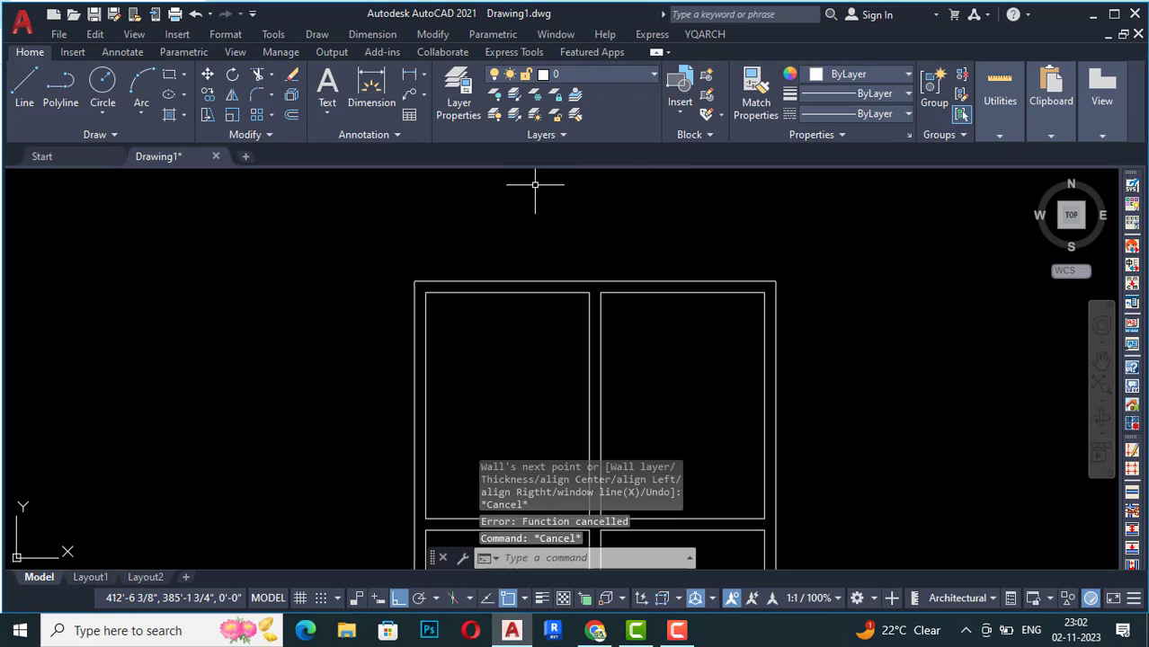
scroll(536, 184, down, 2)
scroll(540, 180, down, 3)
scroll(611, 229, up, 2)
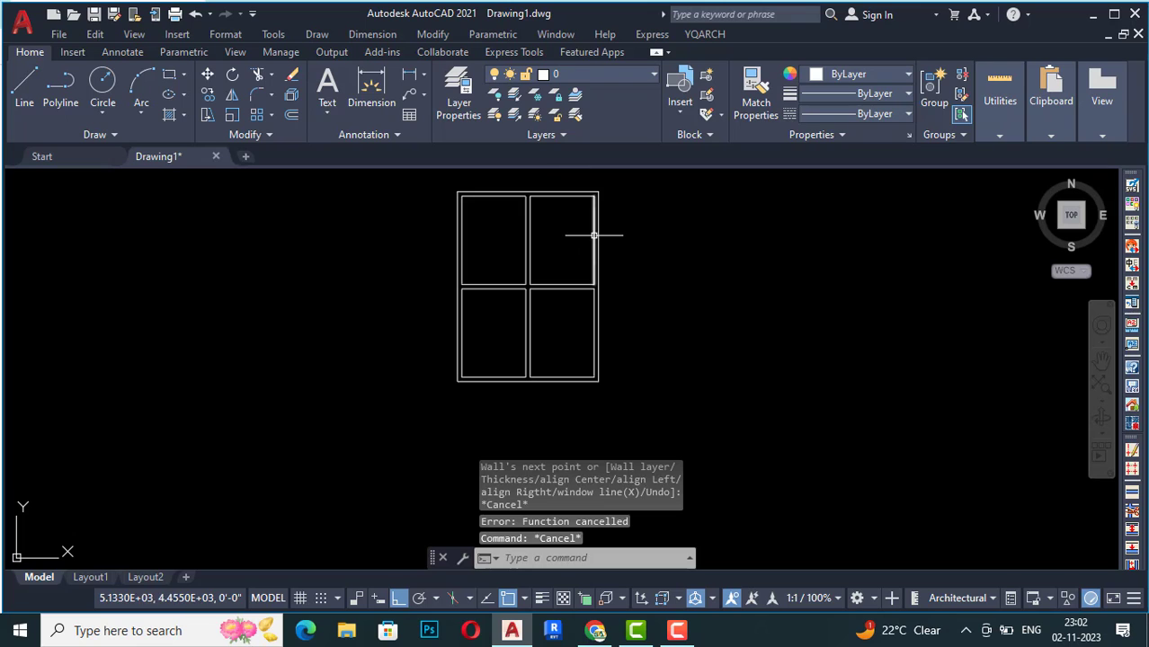
scroll(467, 205, up, 4)
scroll(455, 235, down, 2)
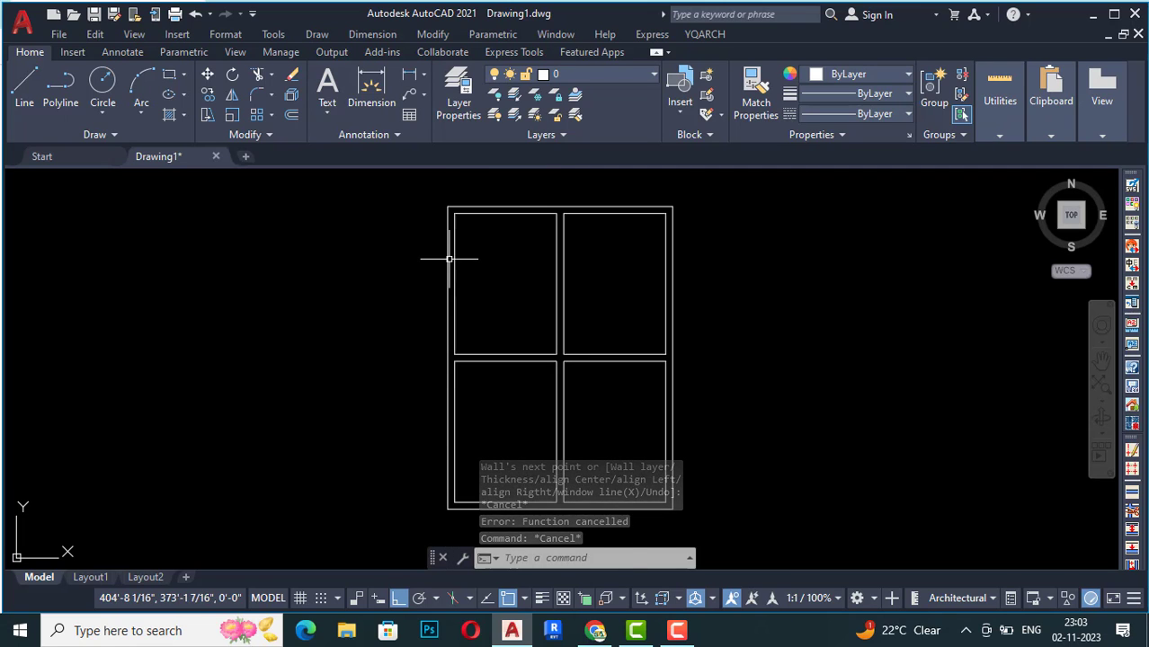
Step: Launch YQArch Plane Window/Door > Open Door on Wall
click(706, 34)
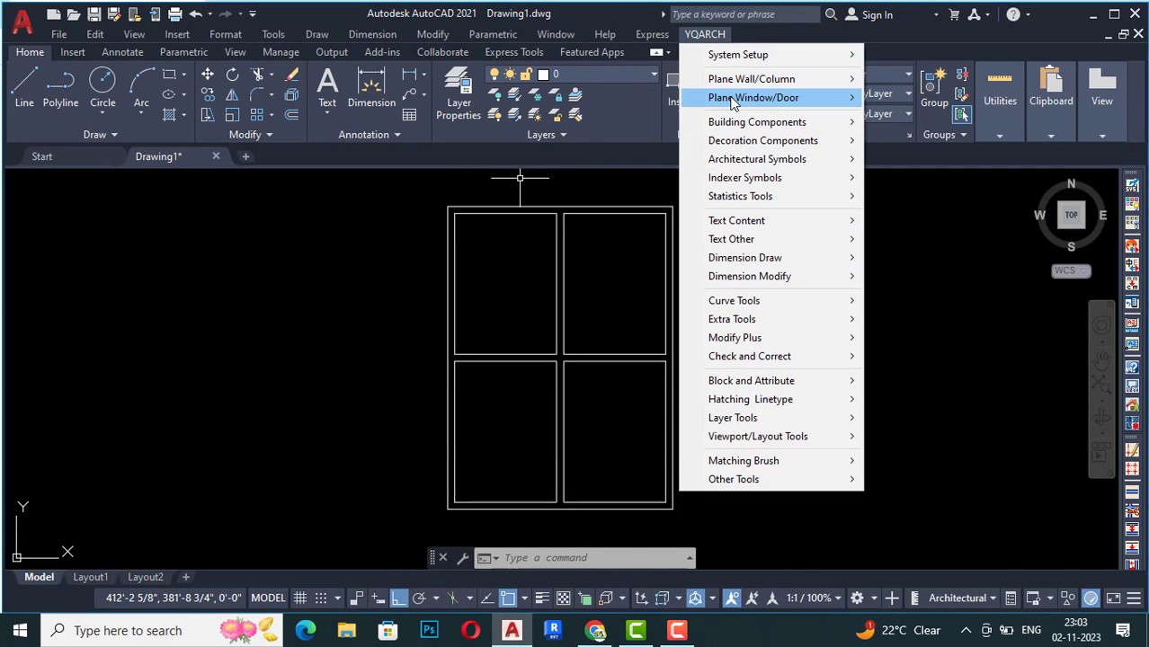
mouse_move(731, 98)
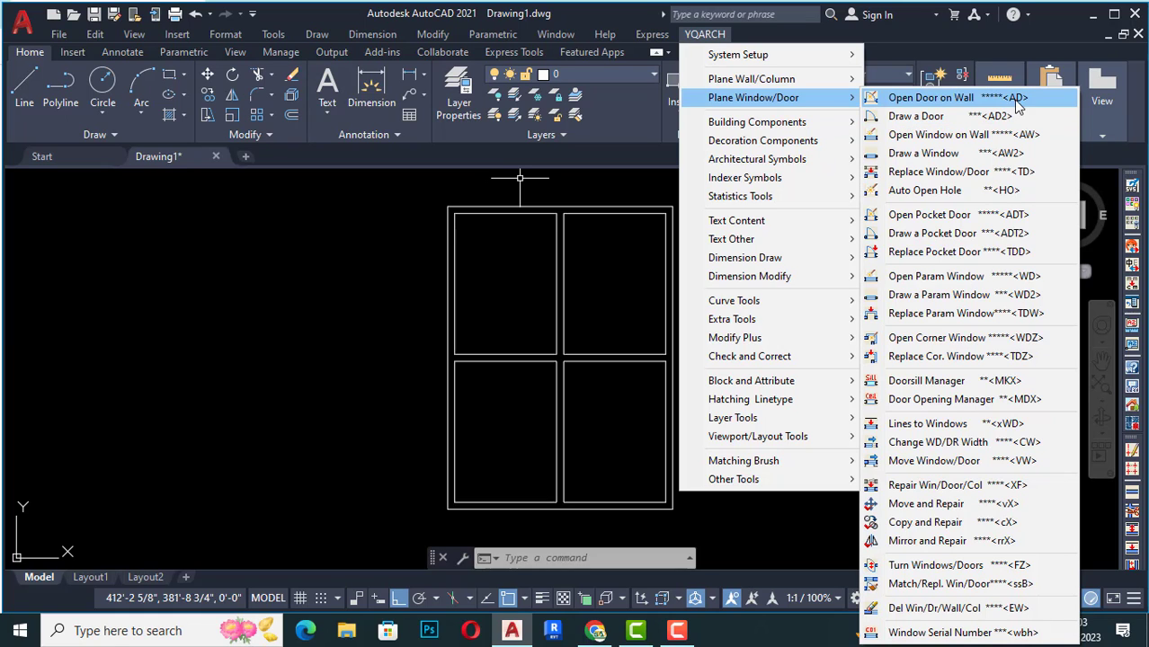
click(942, 99)
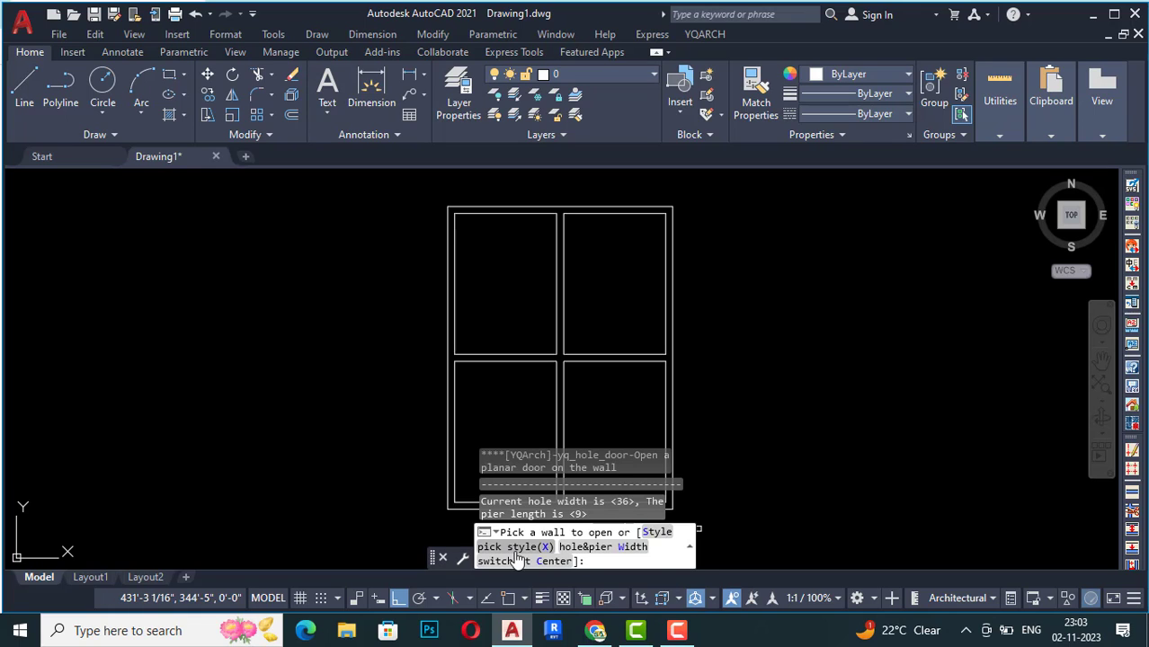
Step: Set R14:DR_D01 as the default door, keeping hole width 36 and pier length 9
click(653, 530)
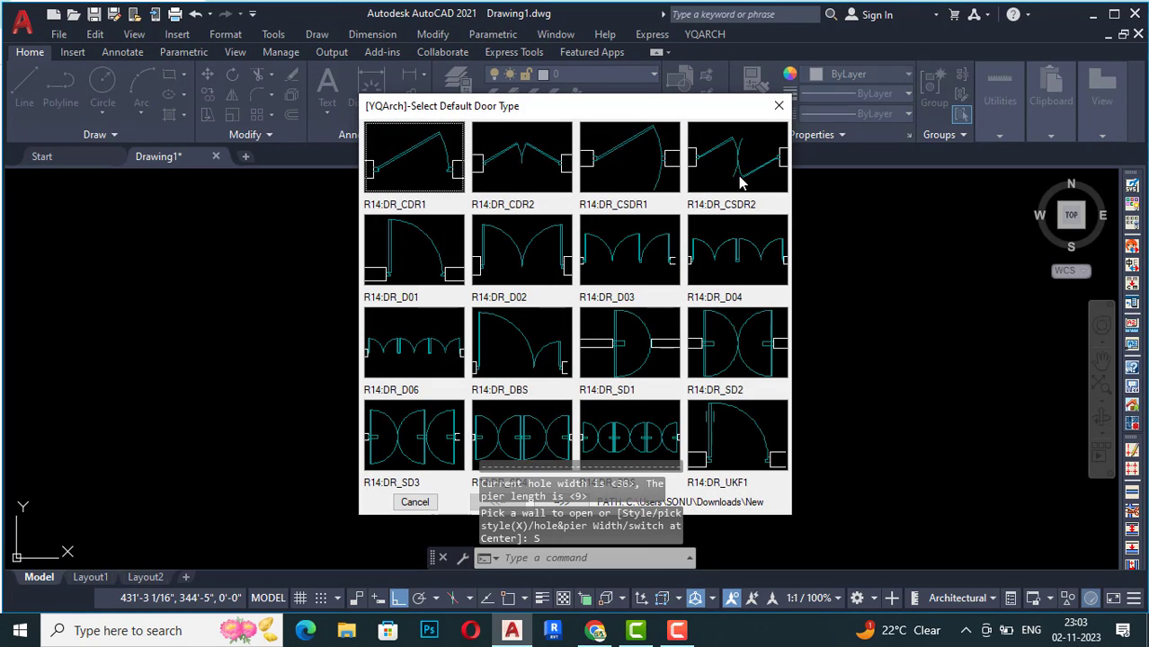
click(413, 250)
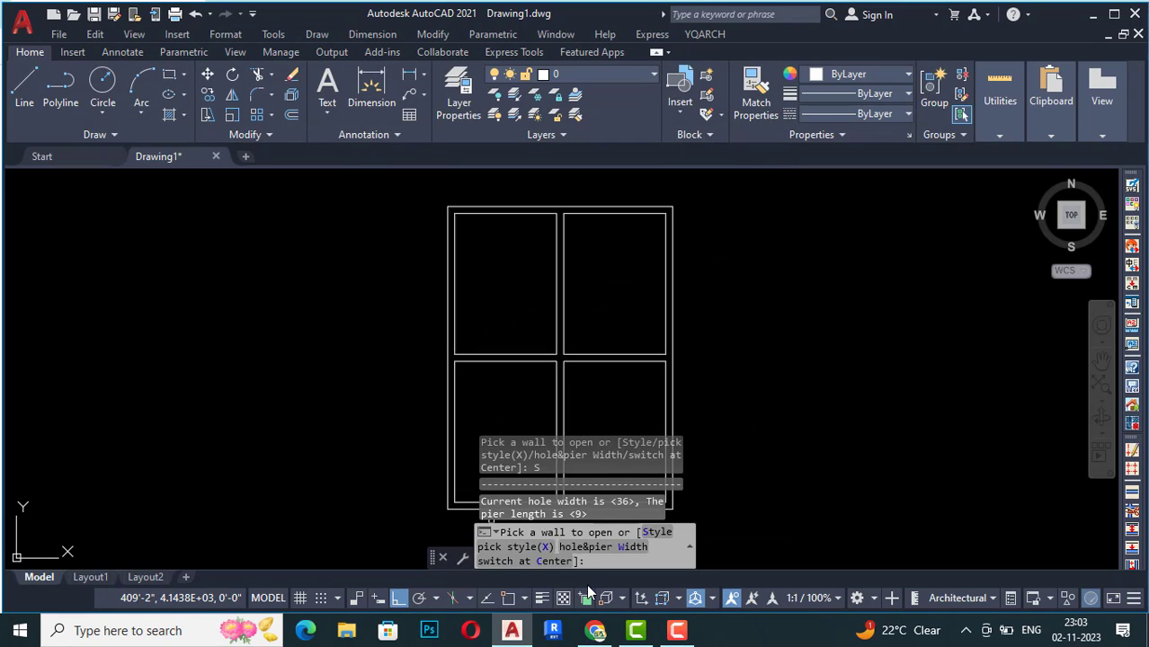
click(601, 550)
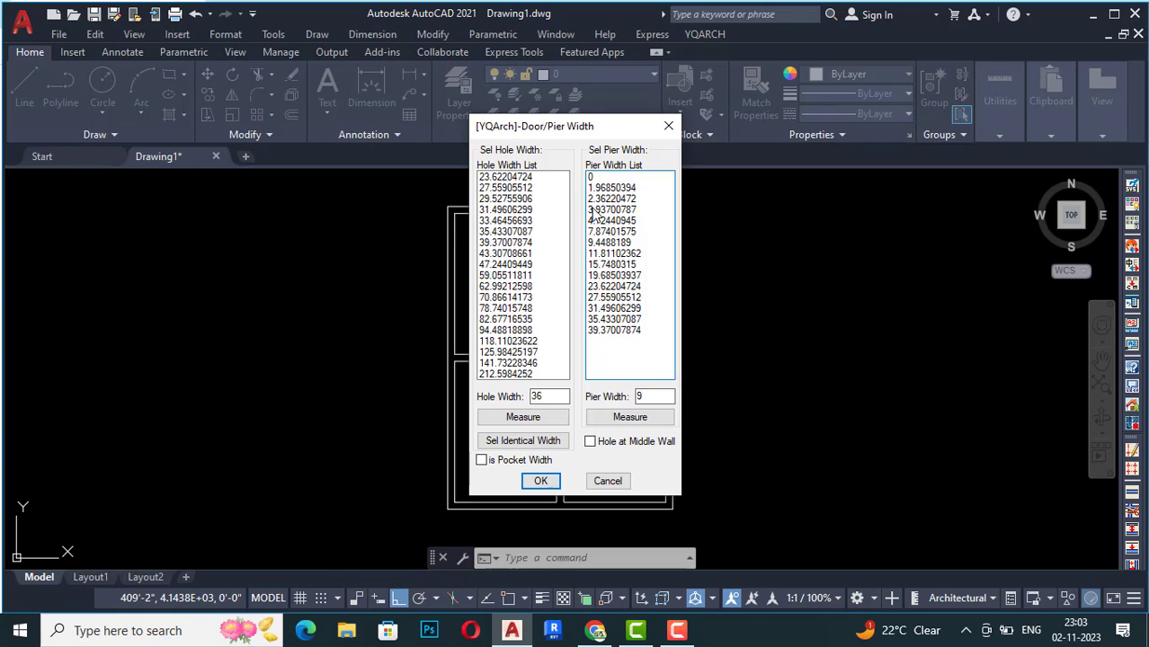
click(590, 442)
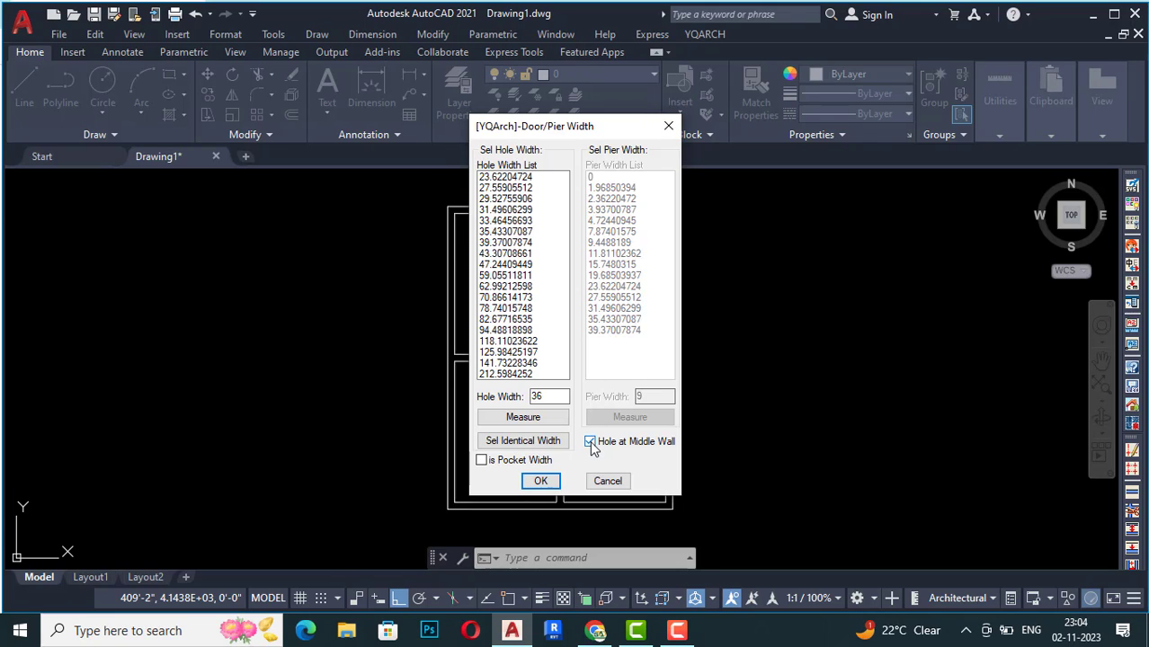
click(590, 441)
click(542, 481)
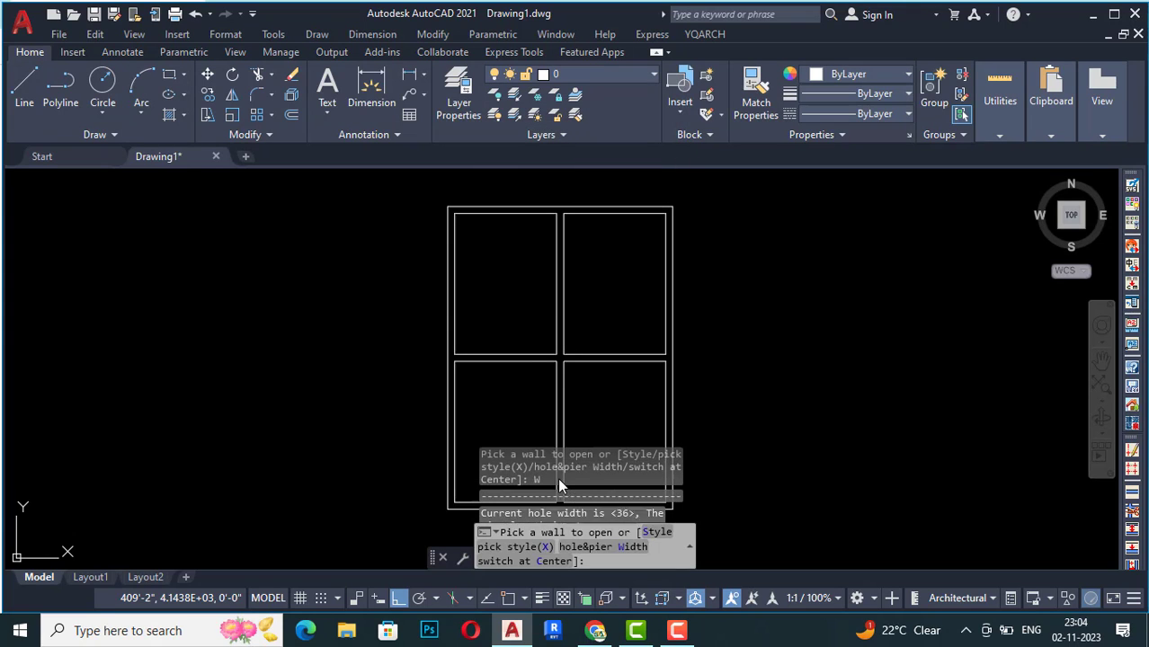
Step: Place a single swing door near the left end of the upper-left room's top wall
scroll(529, 194, up, 4)
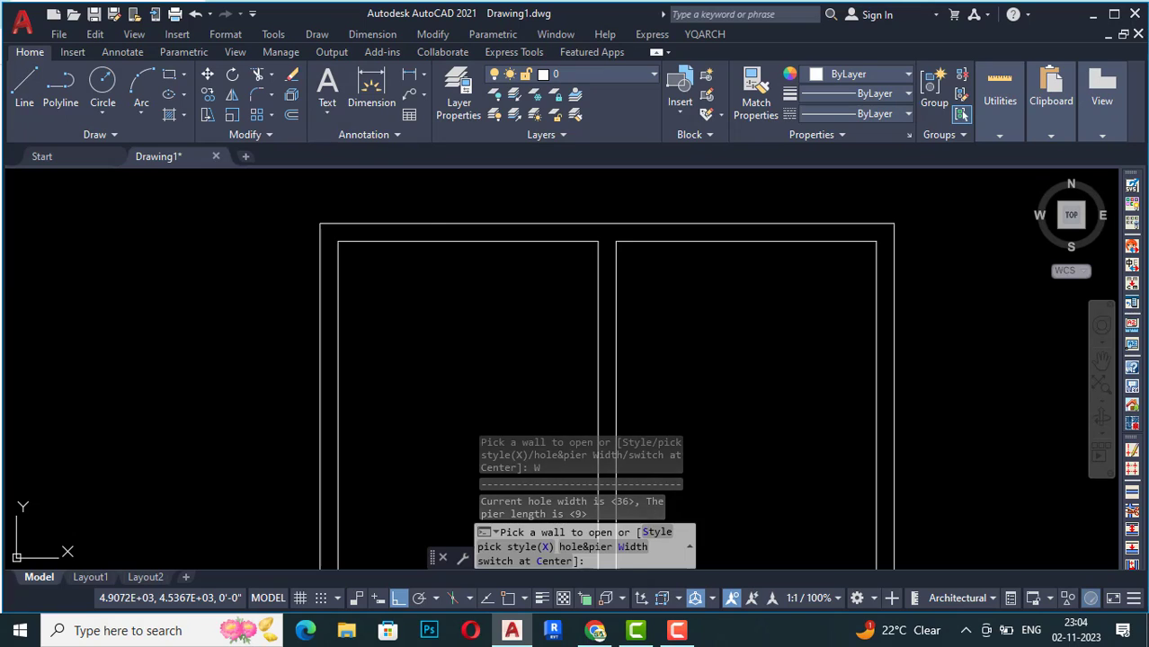
click(424, 232)
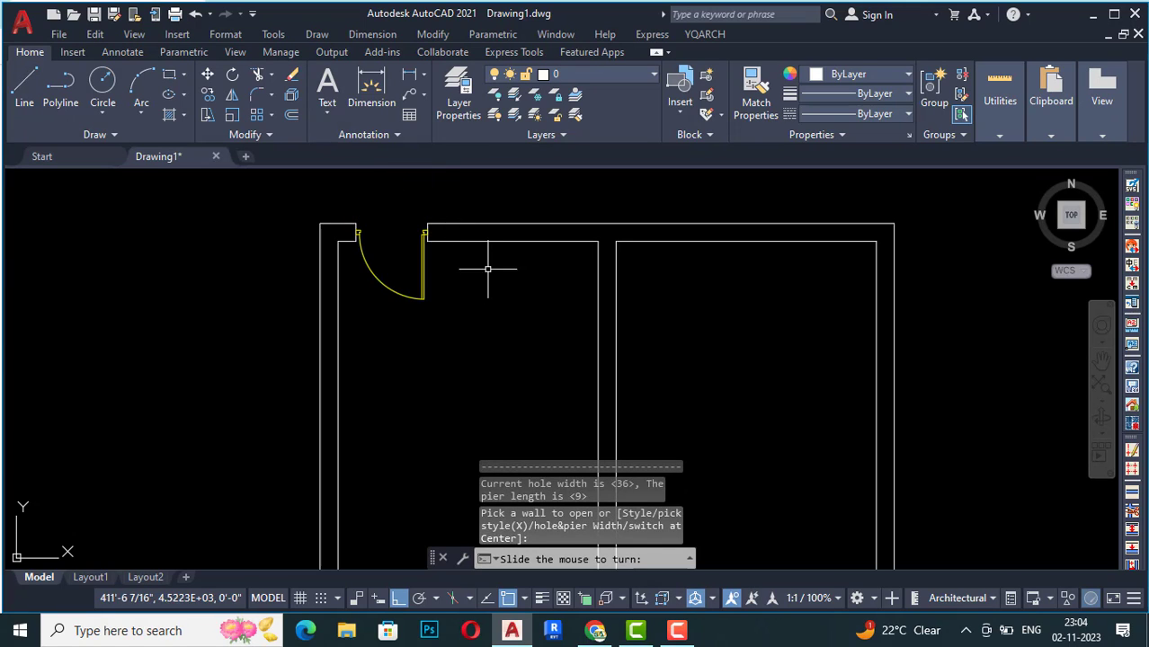
scroll(489, 268, down, 4)
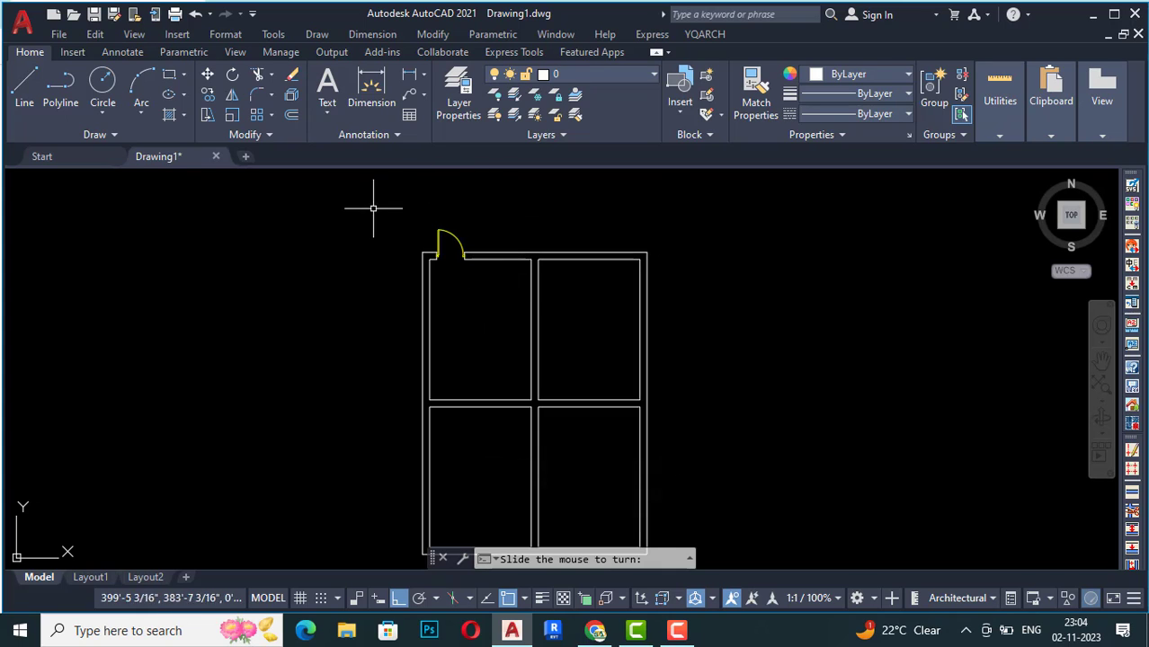
click(376, 298)
scroll(481, 248, up, 4)
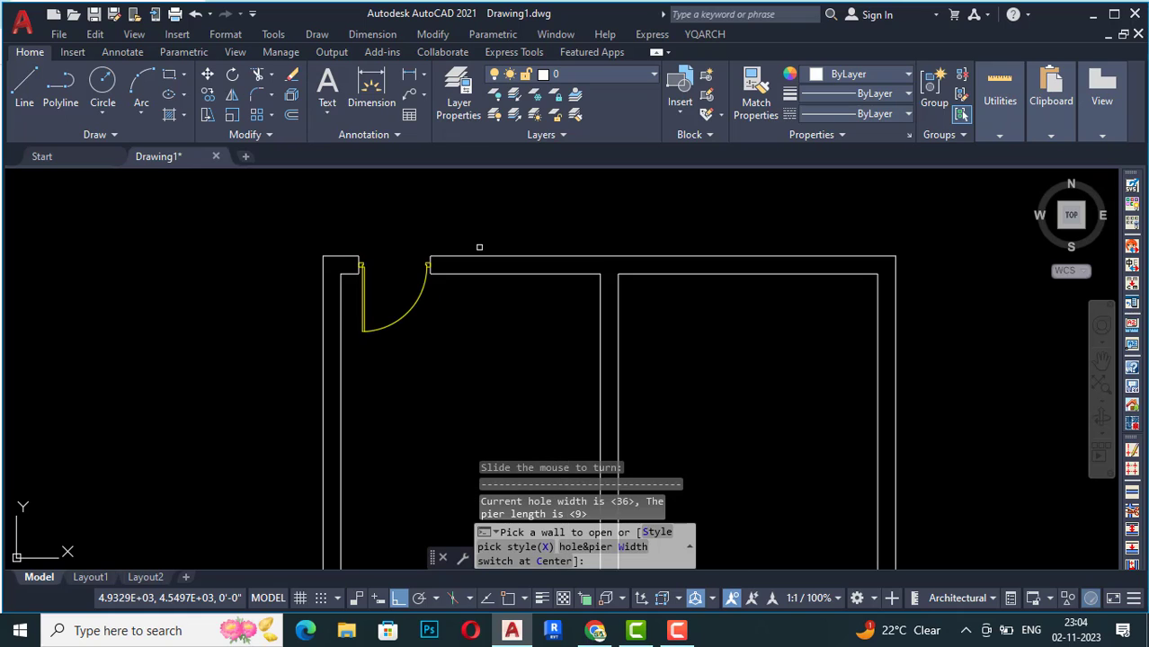
key(Escape)
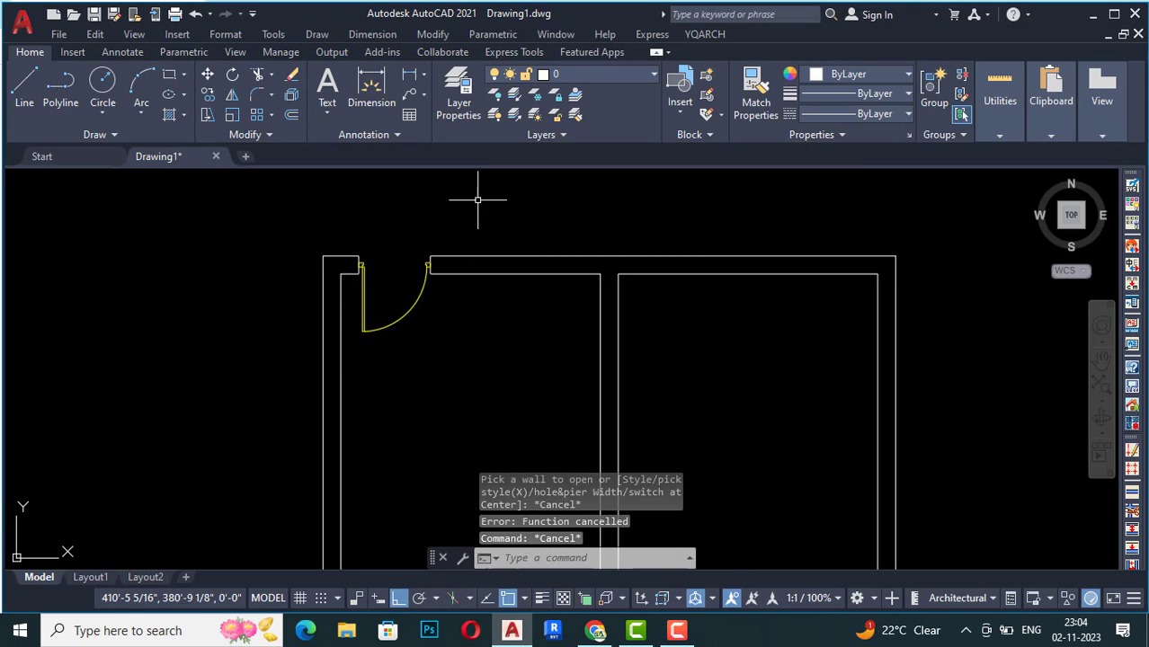
scroll(485, 193, down, 4)
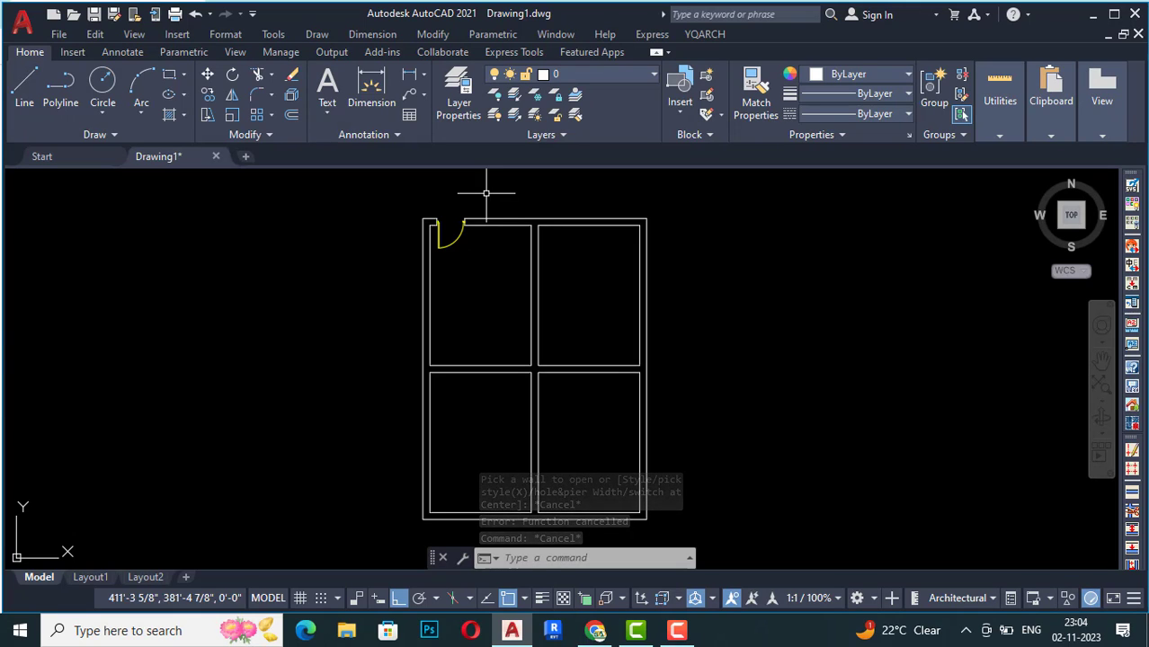
Step: Place an R14:DR_CDR1 door at the right end of the upper-right room's top wall
key(Return)
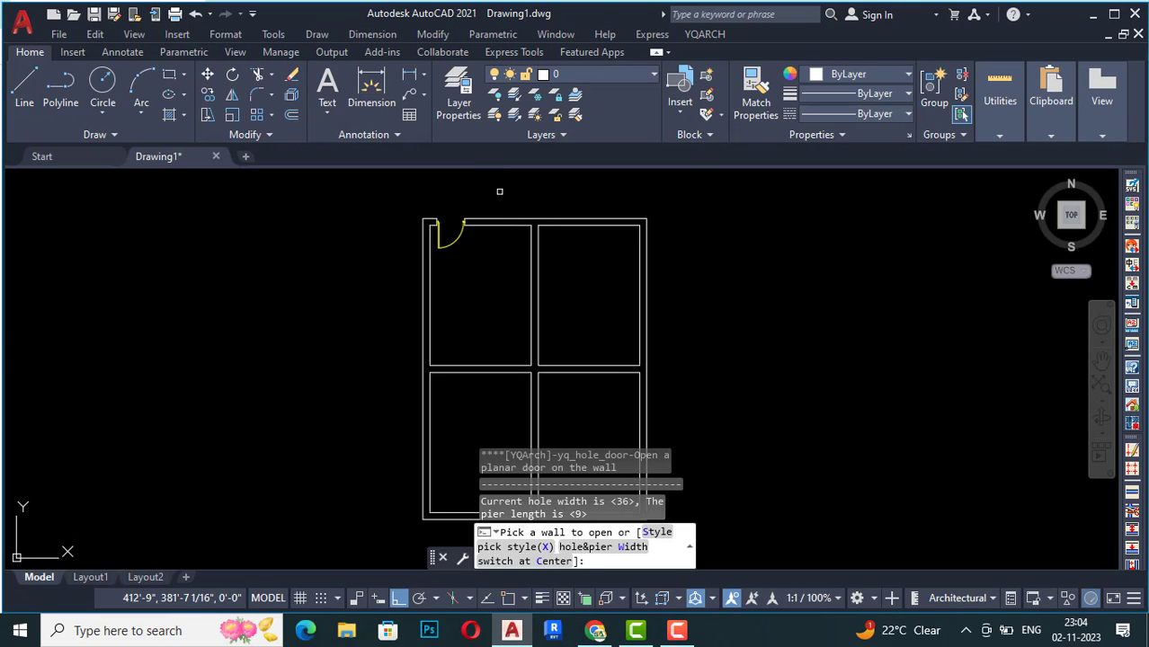
click(653, 531)
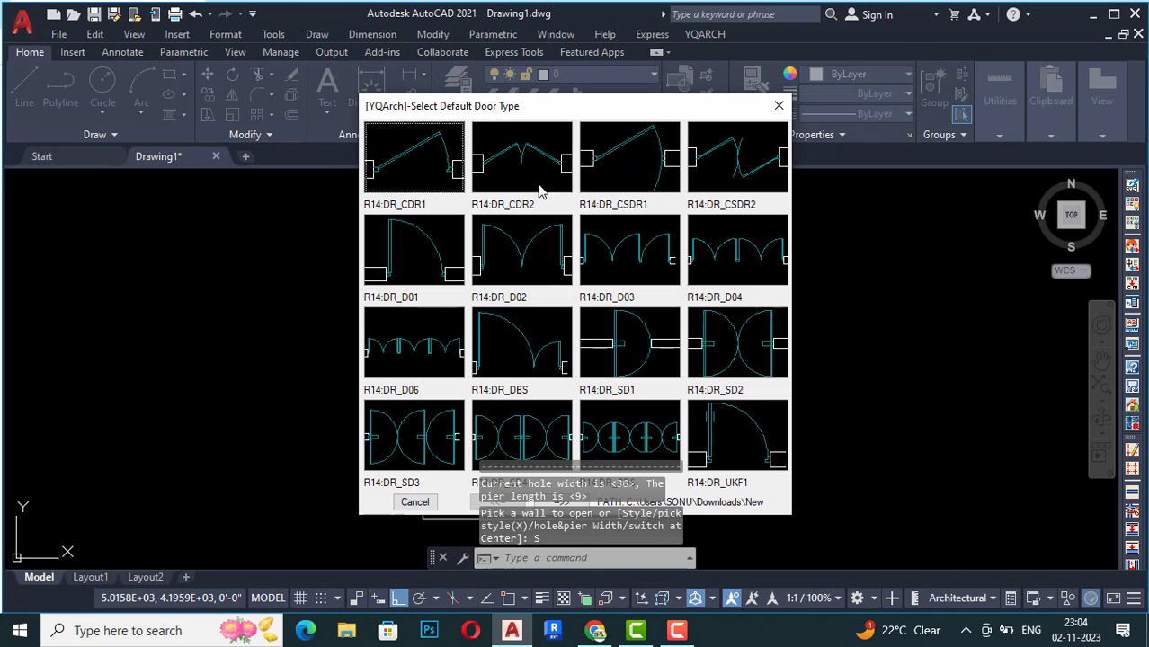
click(411, 170)
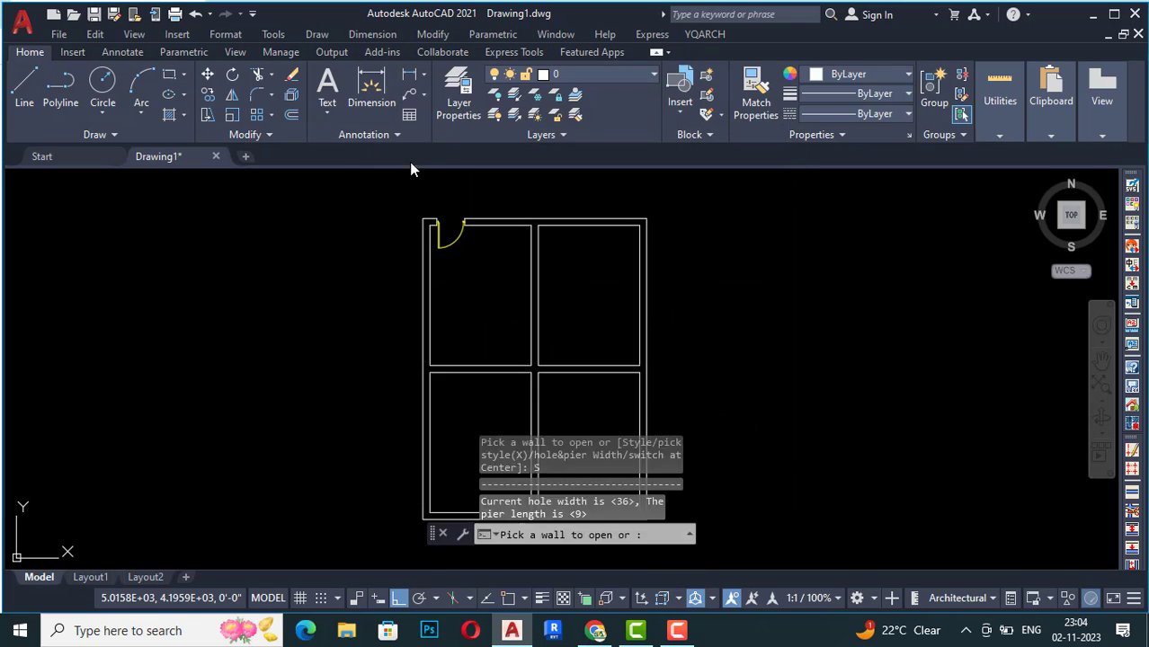
click(587, 216)
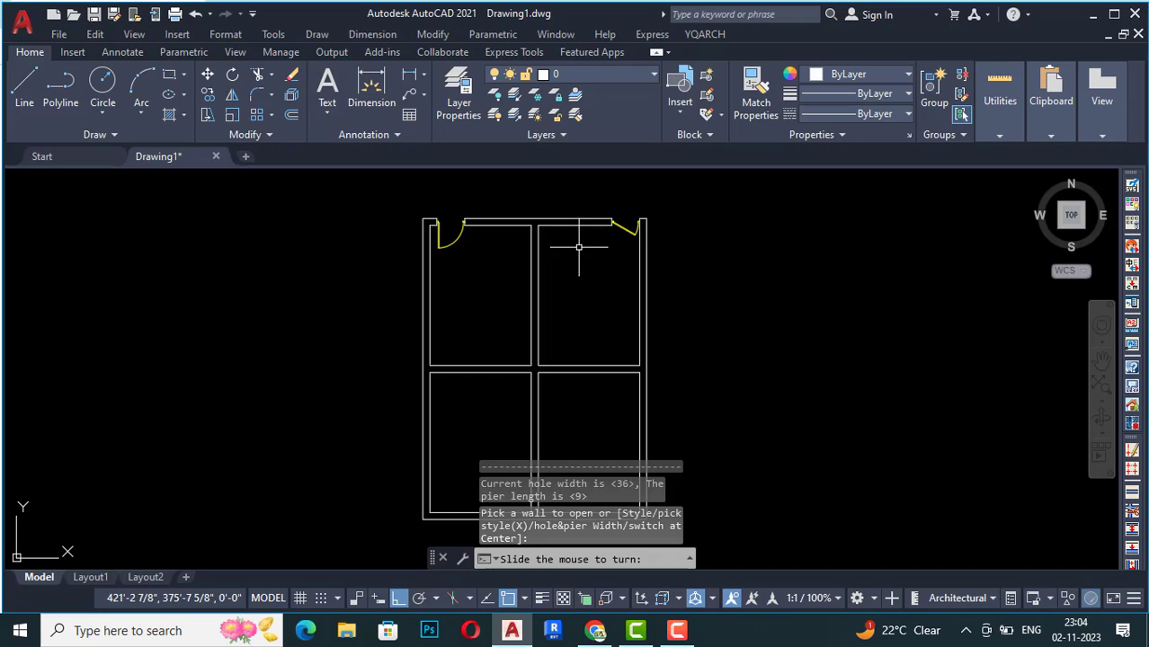
scroll(695, 223, up, 5)
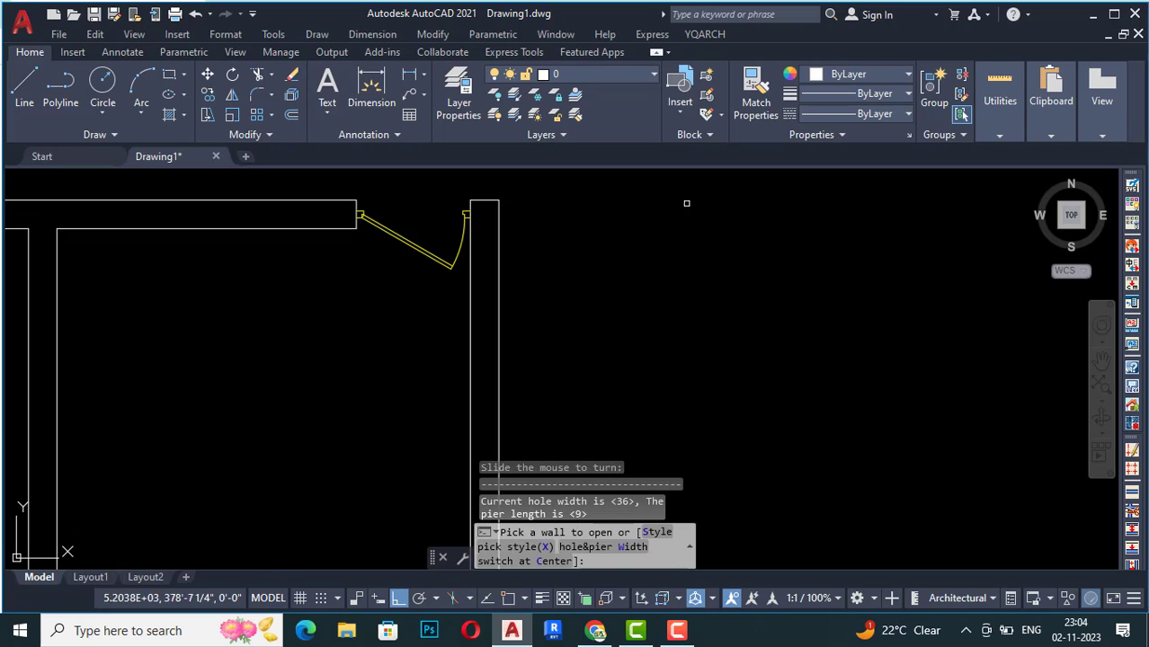
scroll(540, 214, down, 4)
key(Escape)
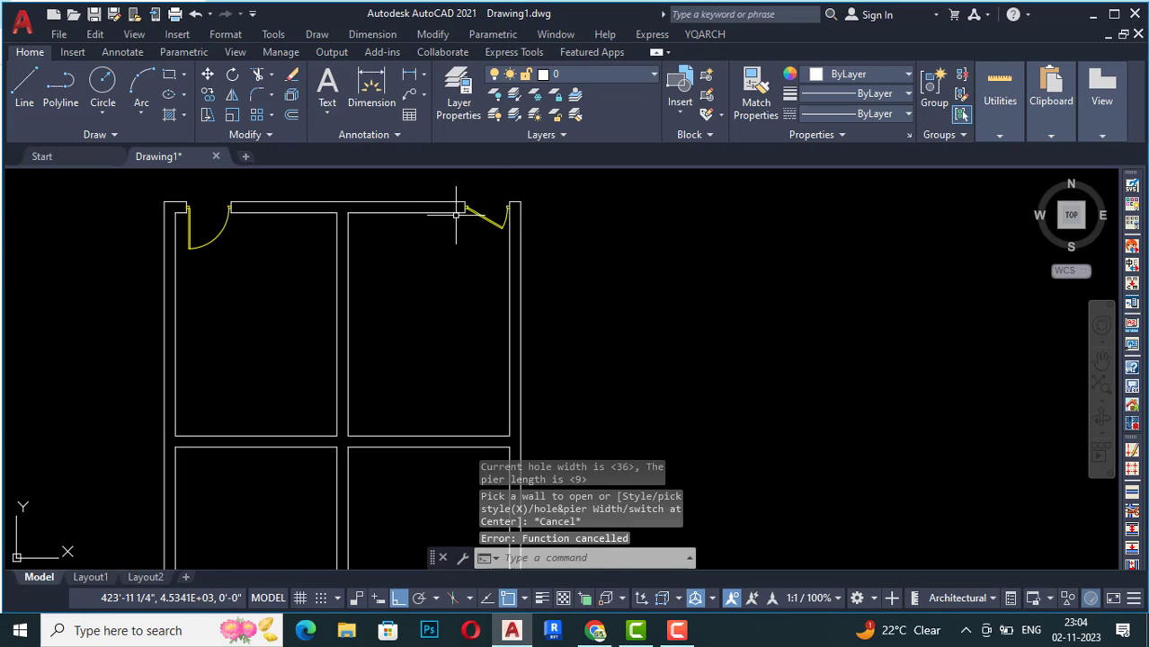
scroll(456, 213, up, 2)
scroll(475, 198, down, 2)
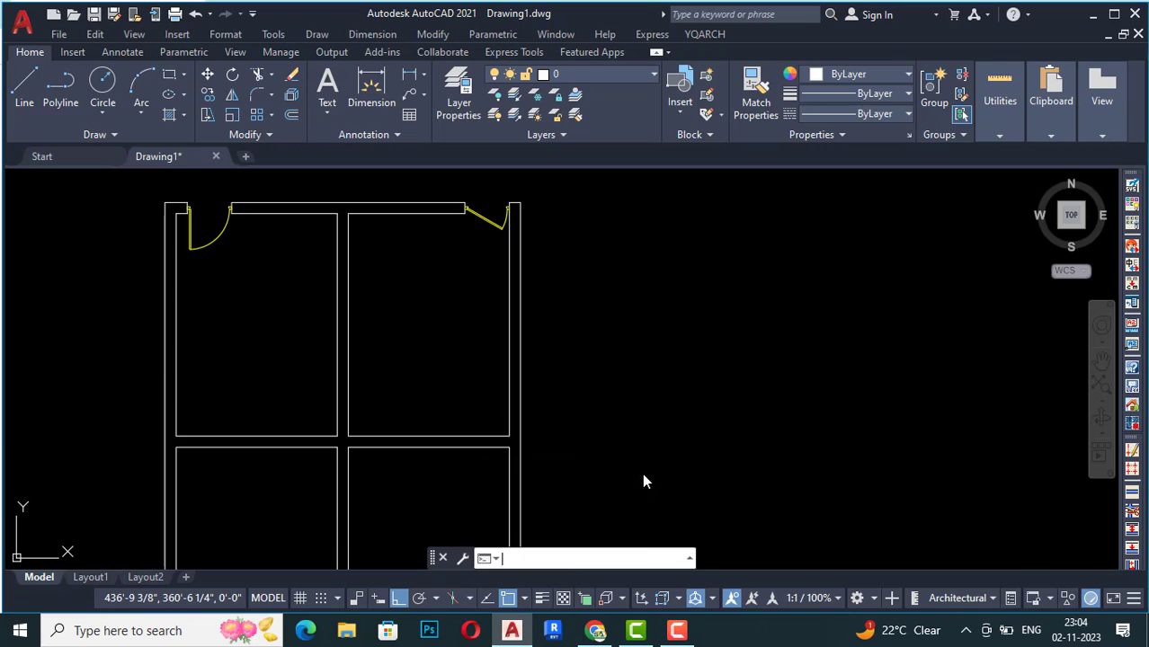
Step: Place an R14:DR_DBS double door in the upper-right room's bottom wall near its left end
key(space)
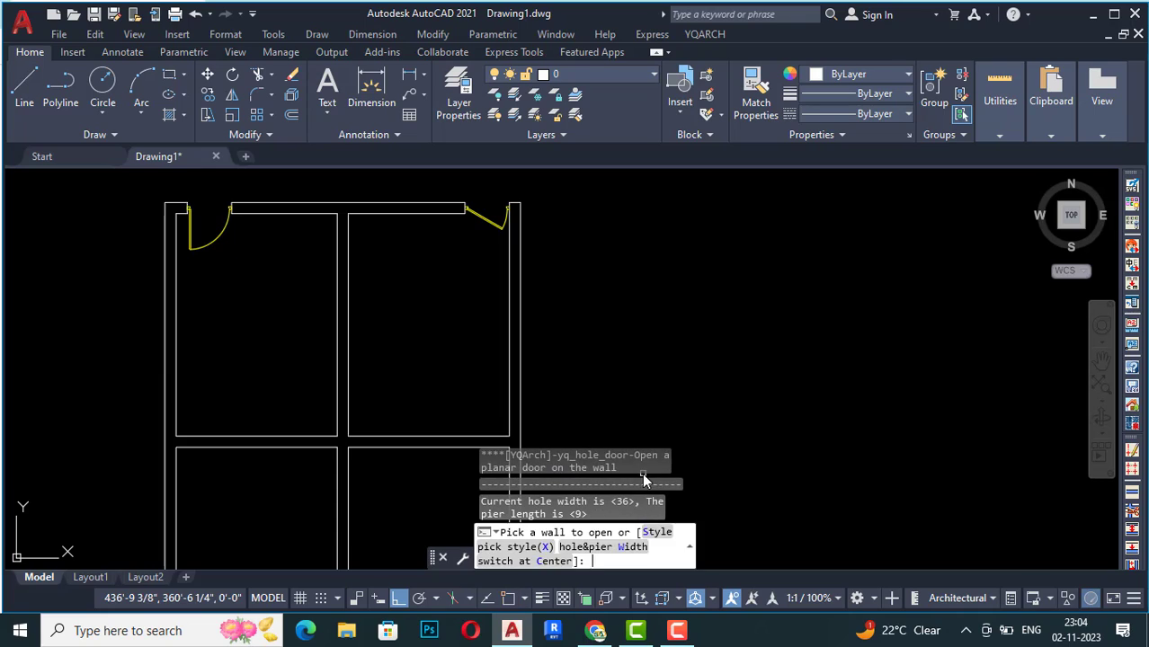
click(656, 536)
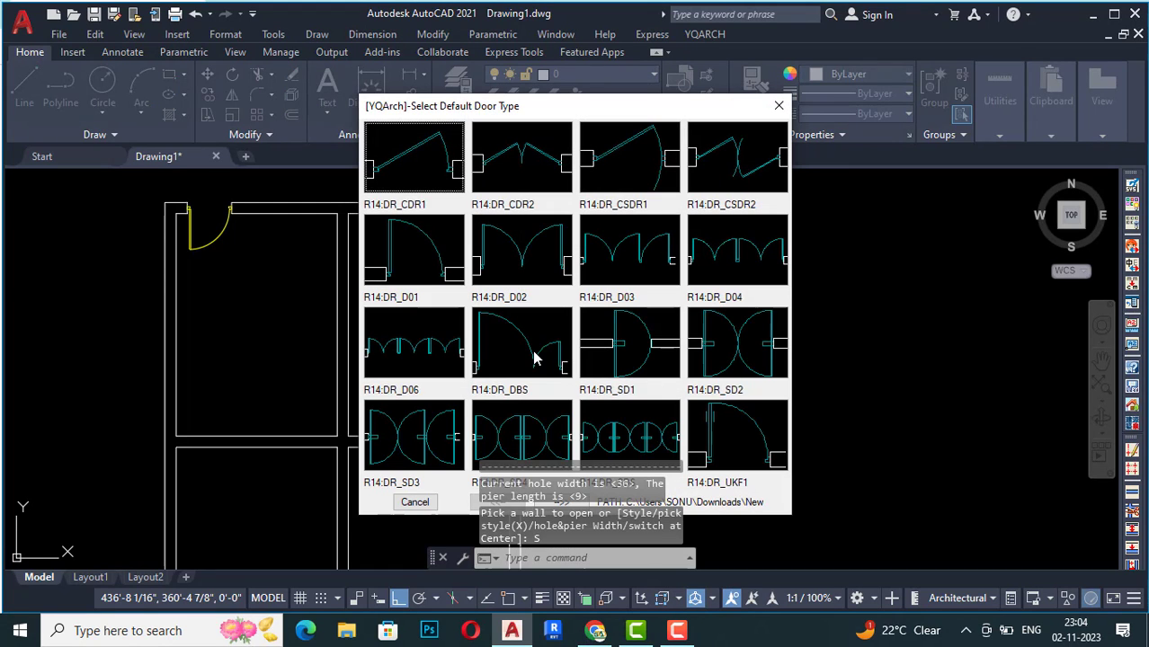
click(535, 358)
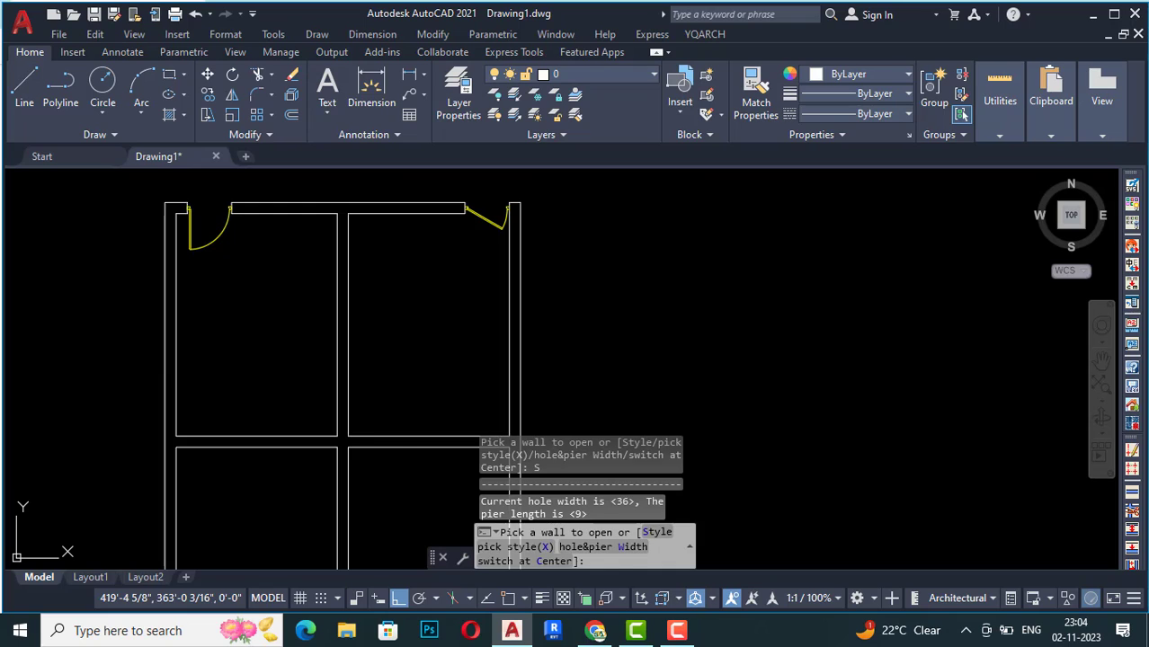
click(382, 441)
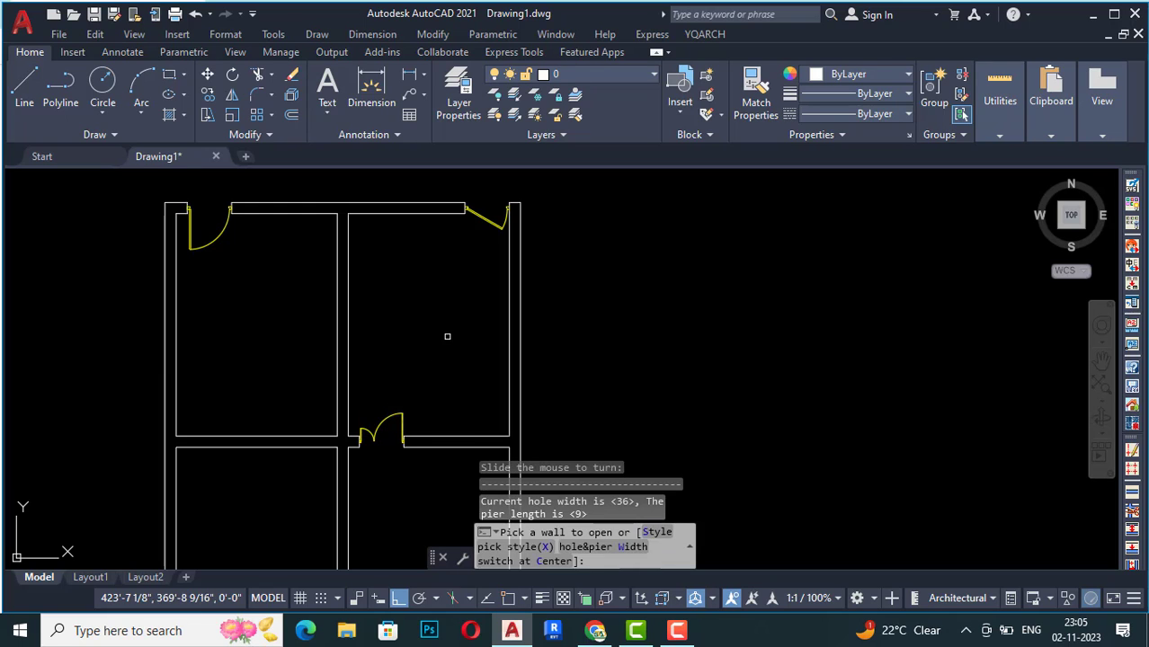
key(Escape)
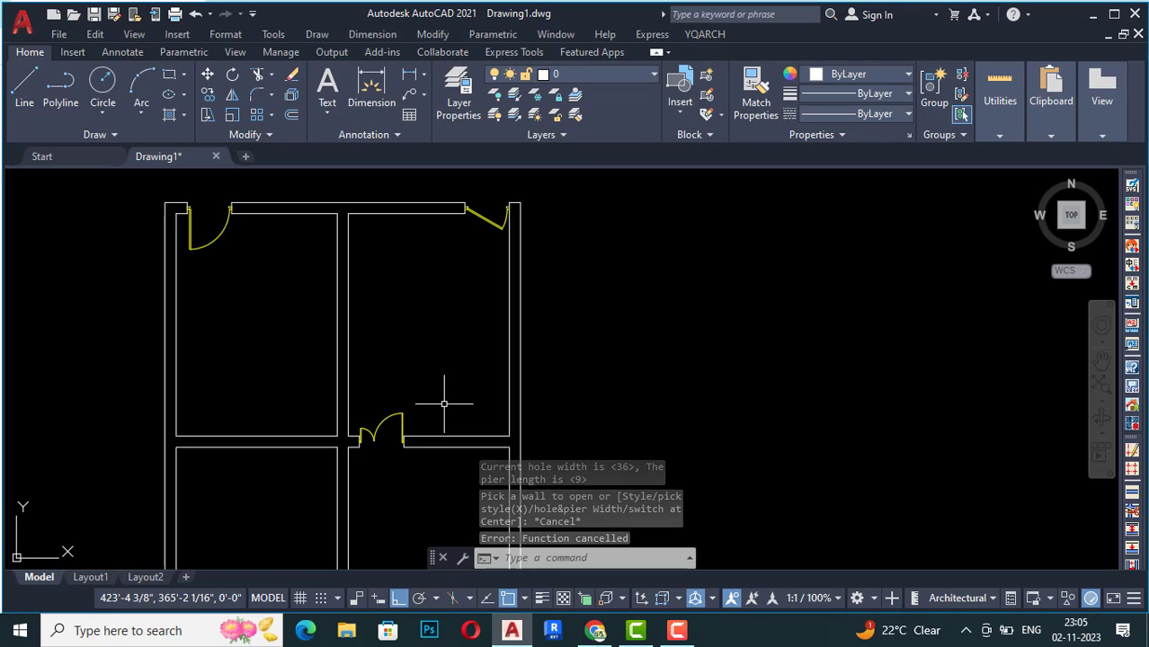
key(Return)
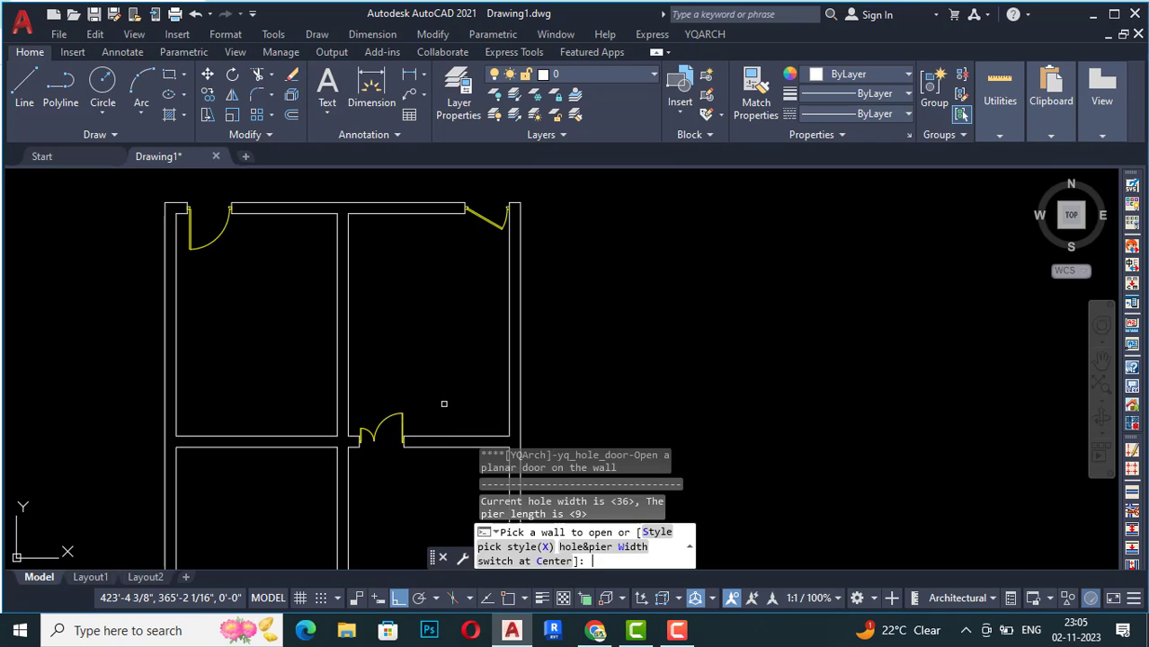
Step: Turn on Hole at Middle Wall in the hole and pier width settings
click(586, 546)
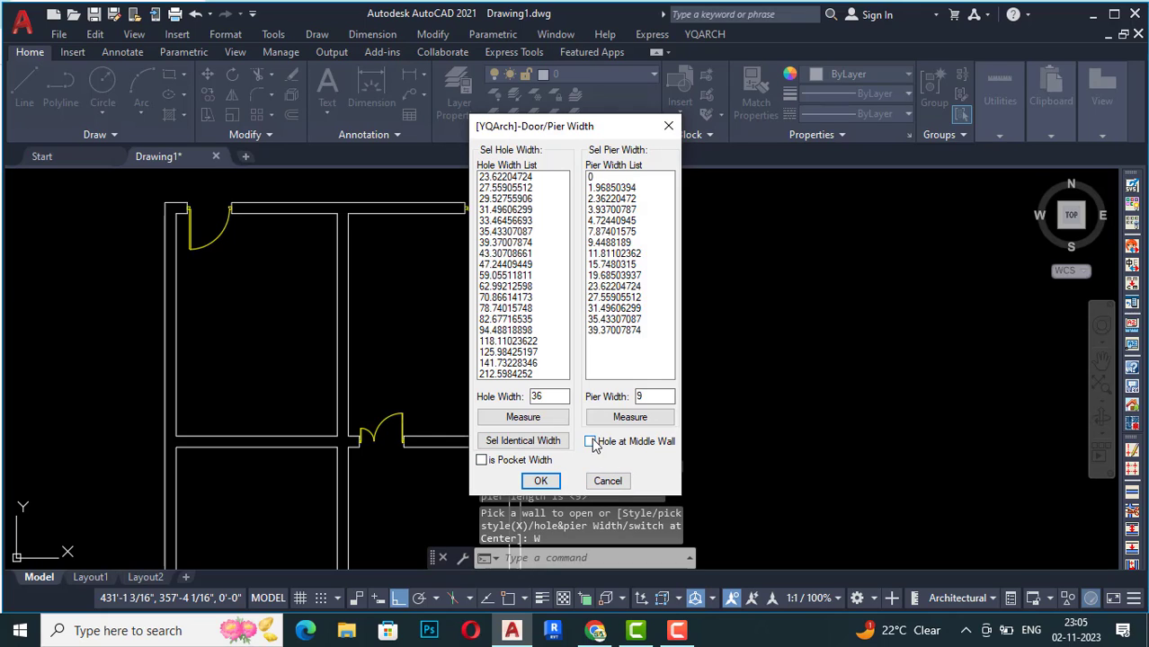
click(590, 442)
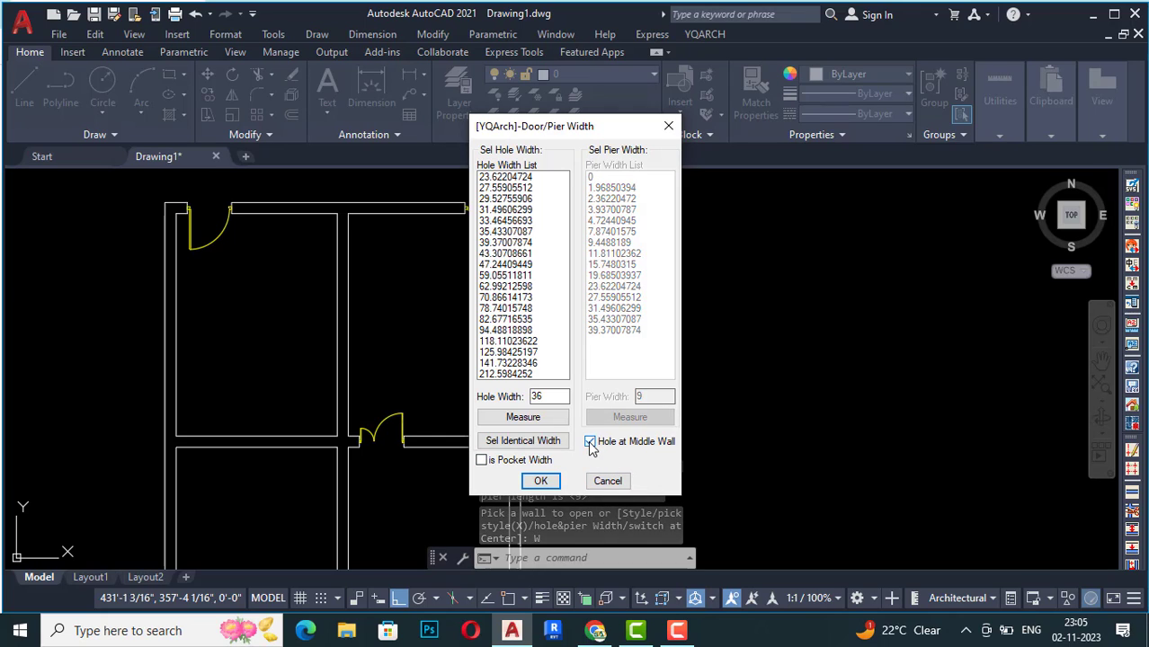
click(545, 479)
scroll(618, 315, down, 4)
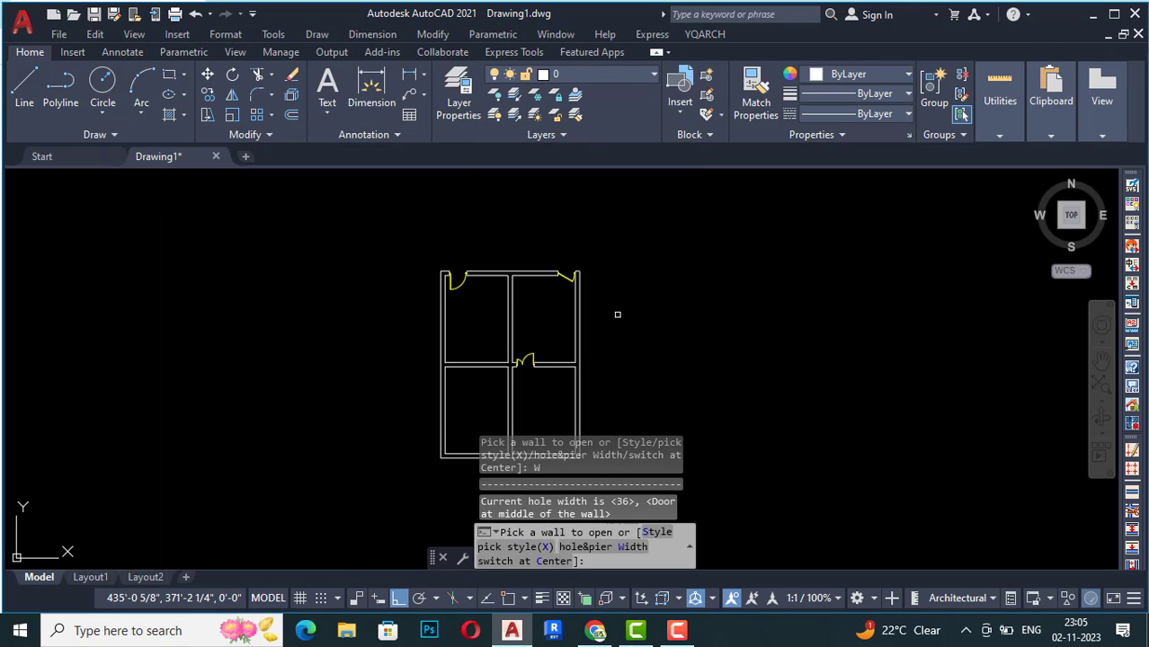
scroll(618, 314, down, 2)
scroll(537, 417, up, 6)
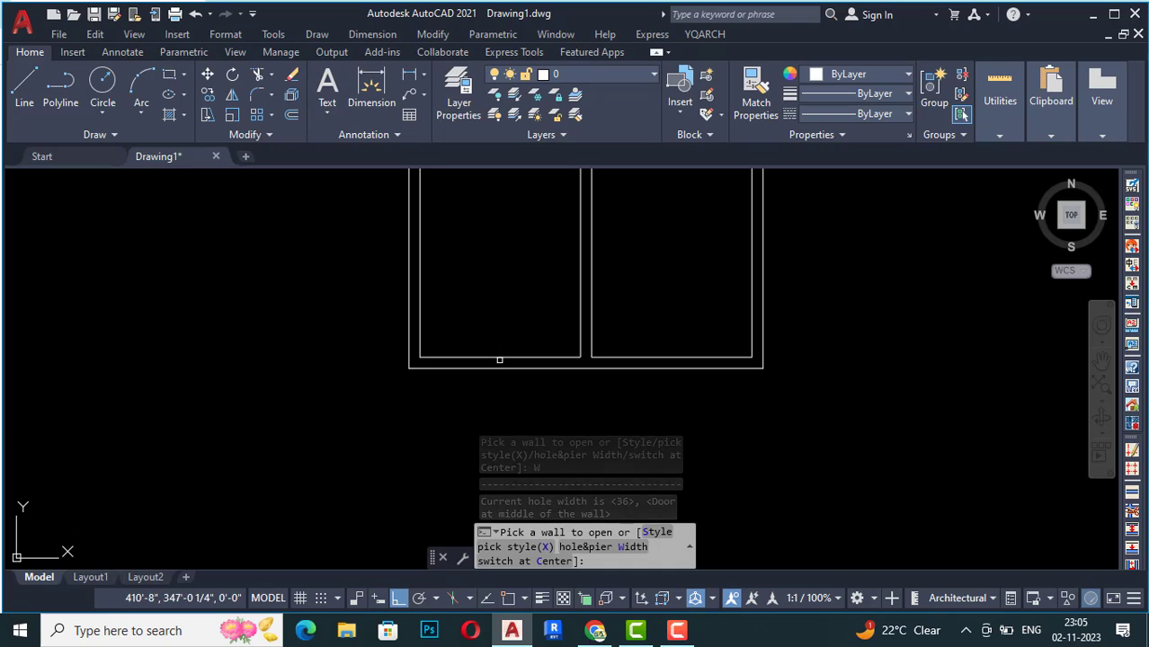
key(Escape)
Step: Place a centred door in the lower-left room's bottom wall, swinging outward
key(space)
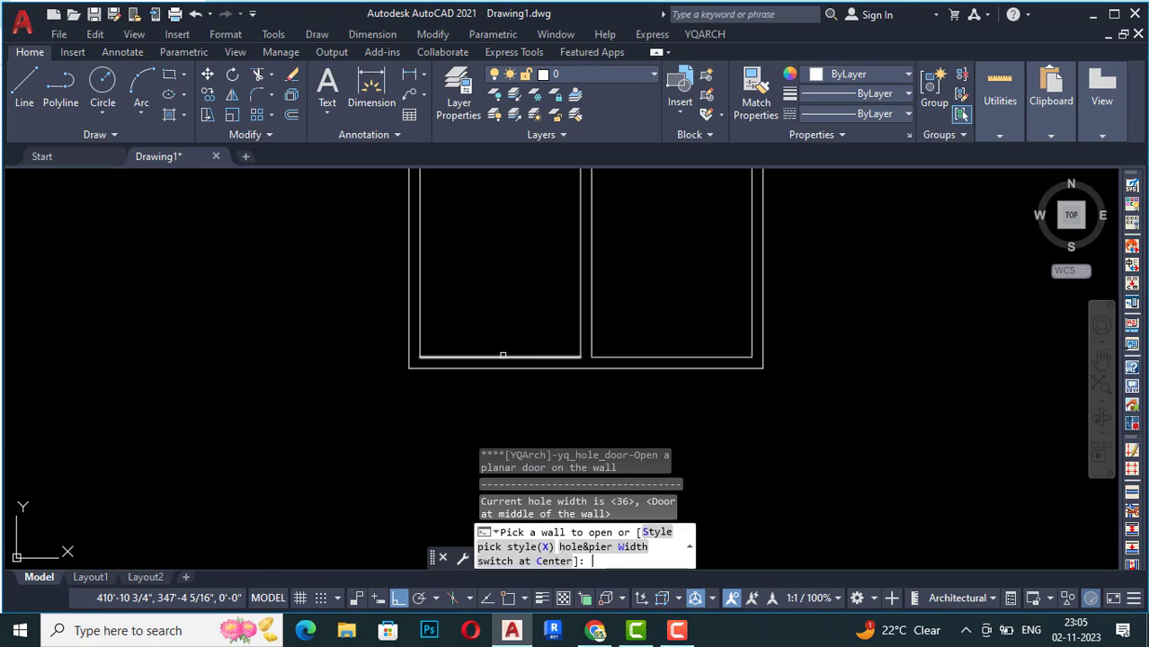
click(503, 356)
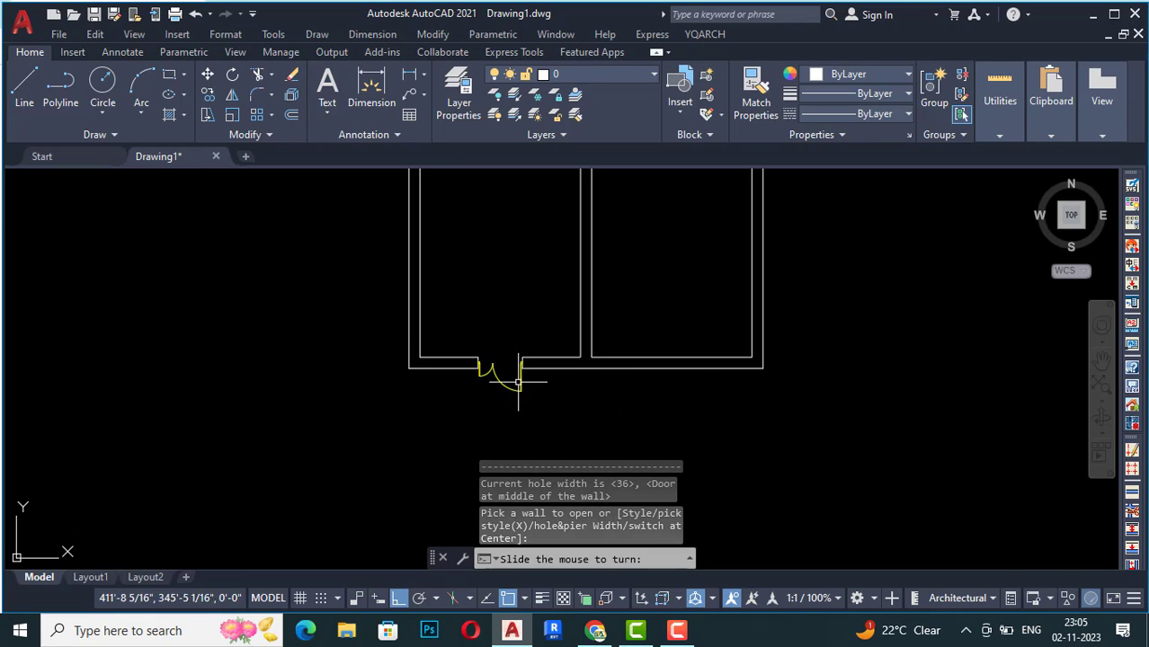
scroll(592, 344, up, 4)
scroll(558, 240, down, 4)
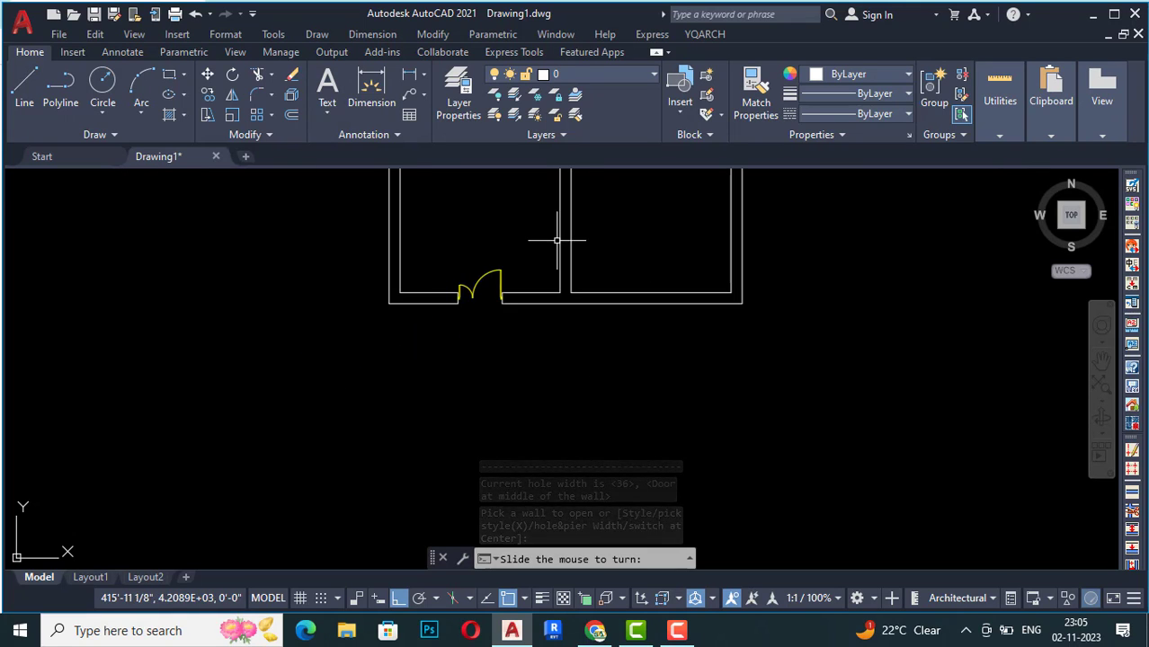
key(Escape)
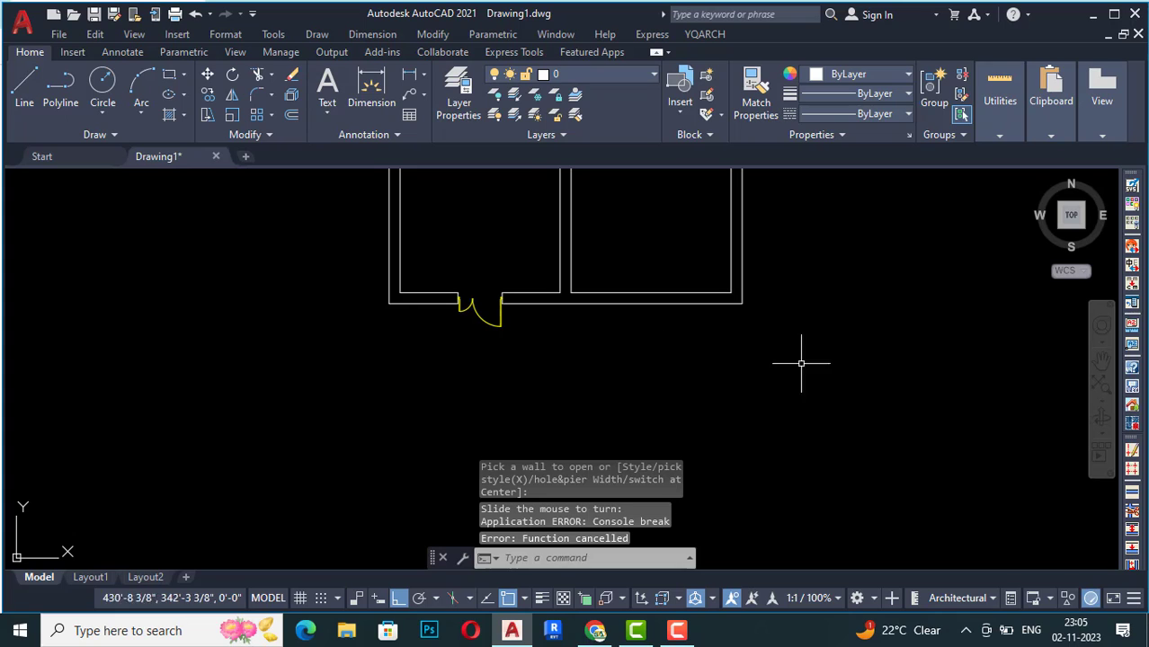
scroll(411, 347, down, 3)
Step: Launch YQArch Plane Window/Door > Auto Open Hole
key(Escape)
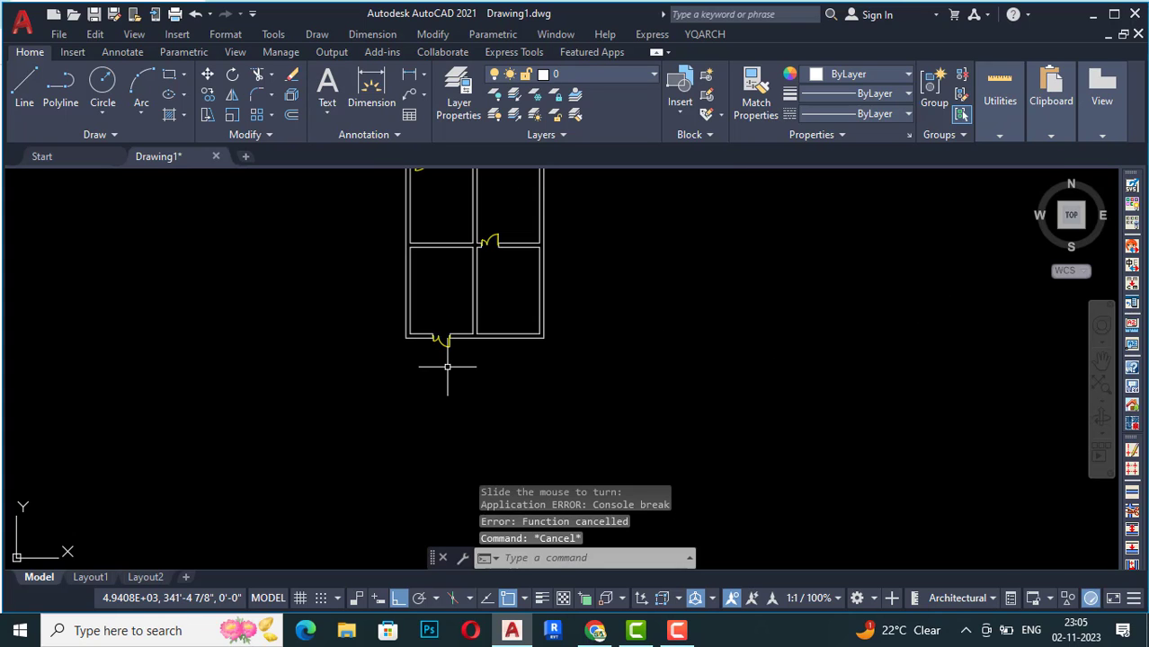
scroll(450, 367, down, 2)
click(706, 36)
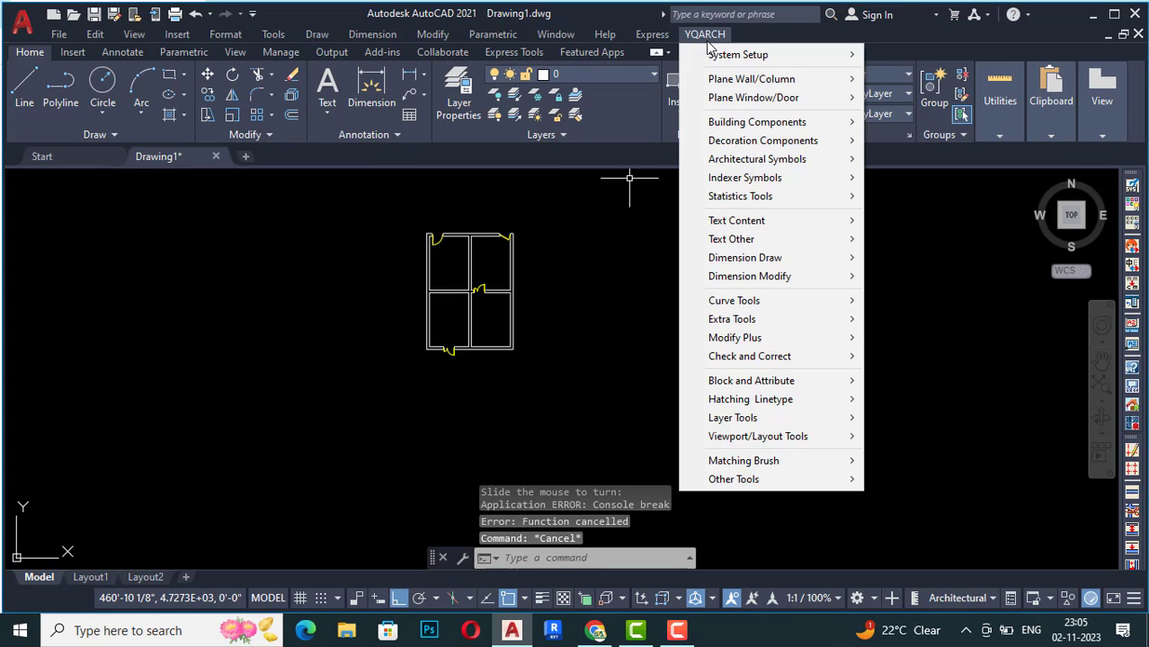
mouse_move(737, 97)
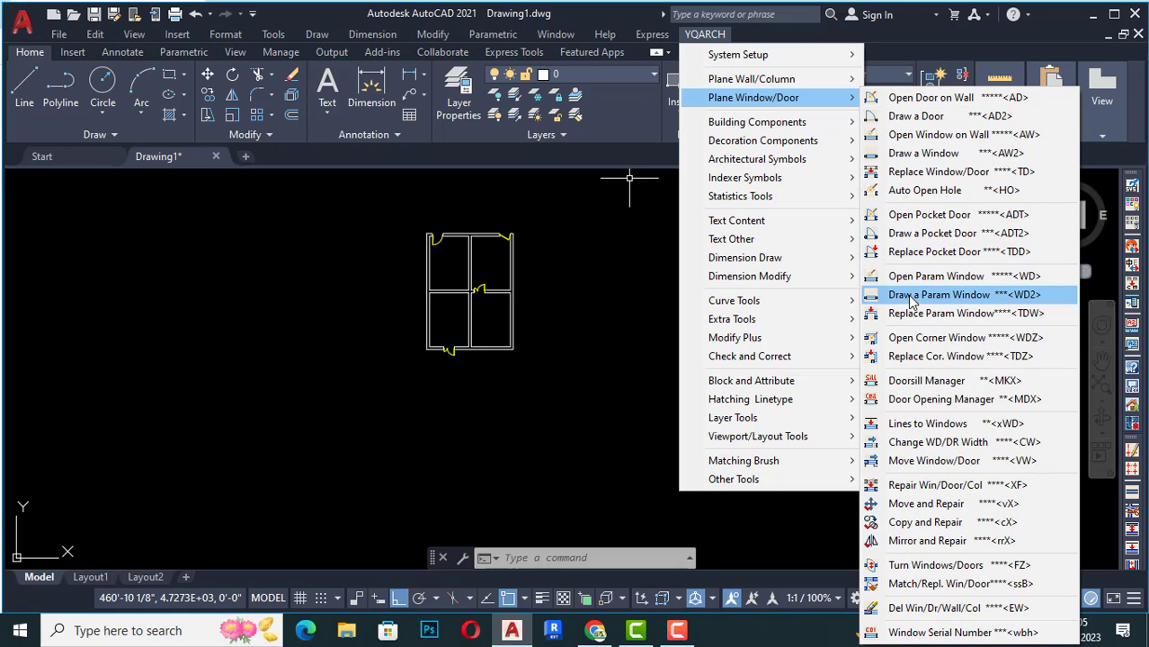
click(938, 198)
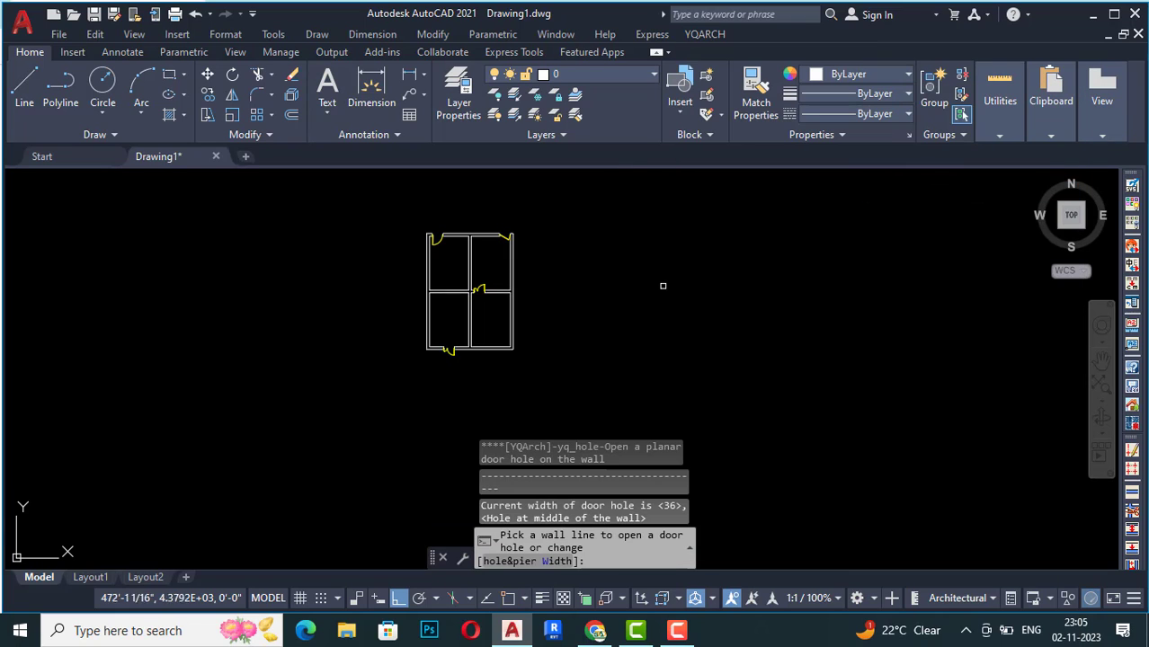
scroll(519, 323, up, 2)
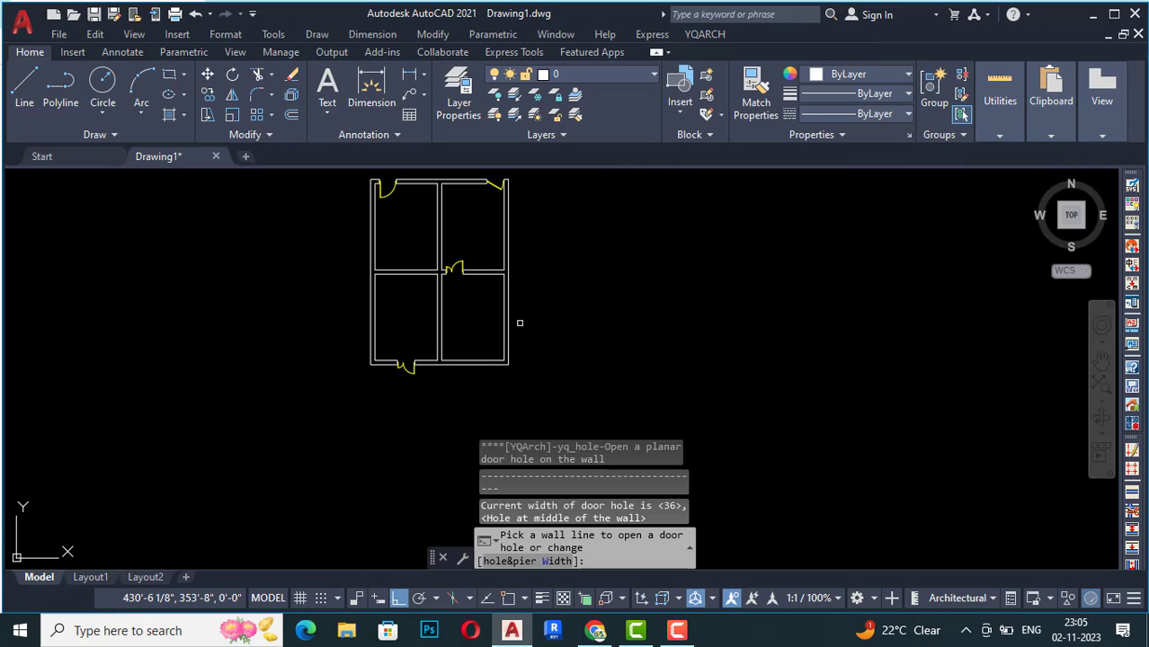
Step: Cut a 36-wide hole, centred in the wall, in the lower-right room's bottom wall
click(520, 562)
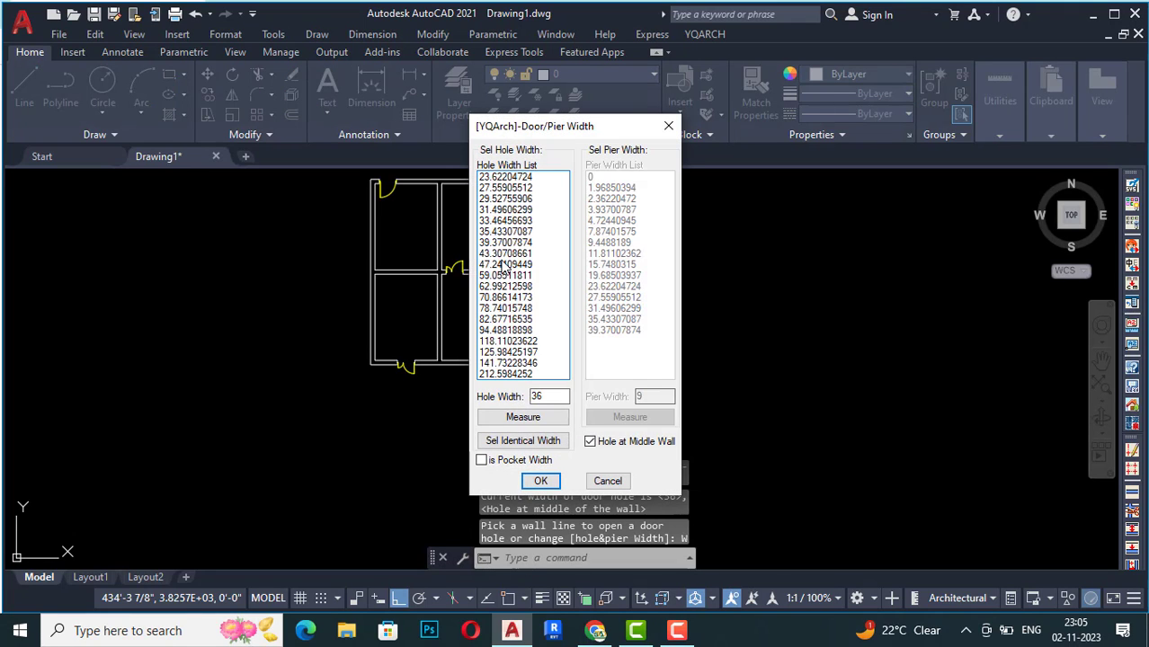
click(541, 482)
scroll(459, 365, up, 4)
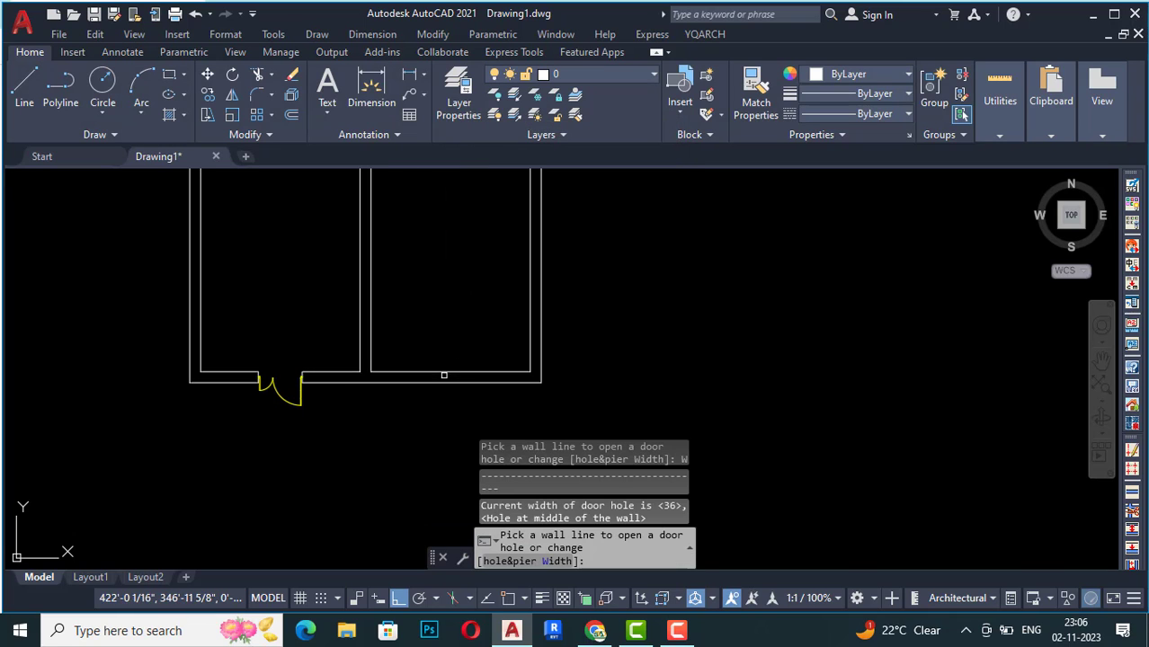
scroll(447, 370, up, 5)
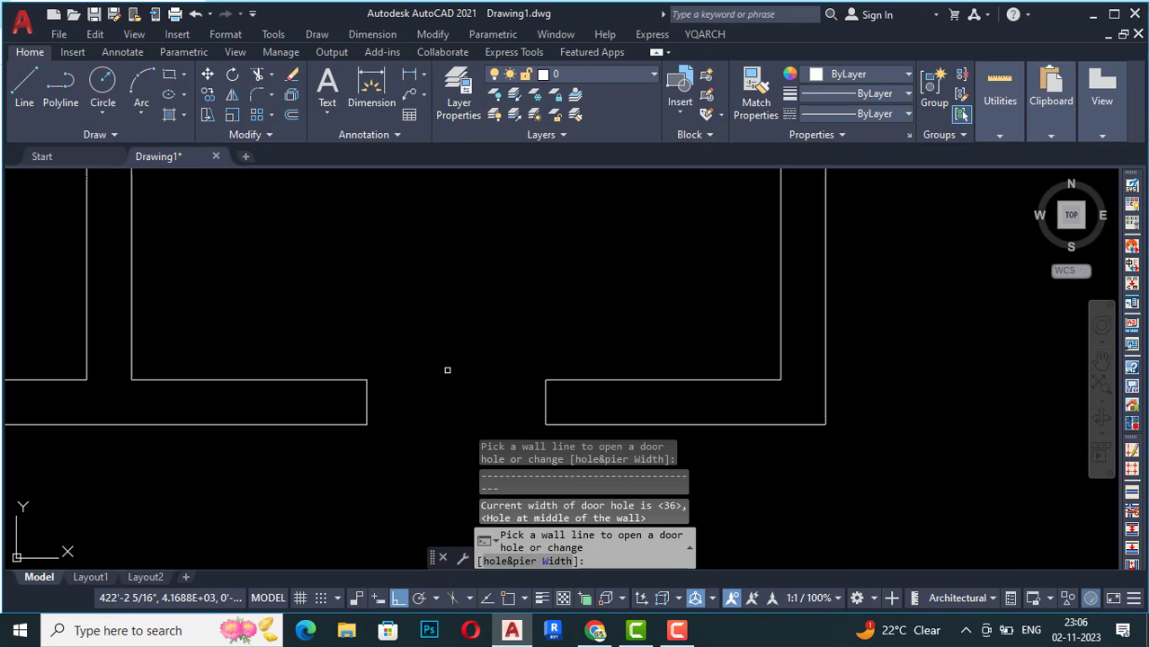
key(Escape)
scroll(452, 362, down, 3)
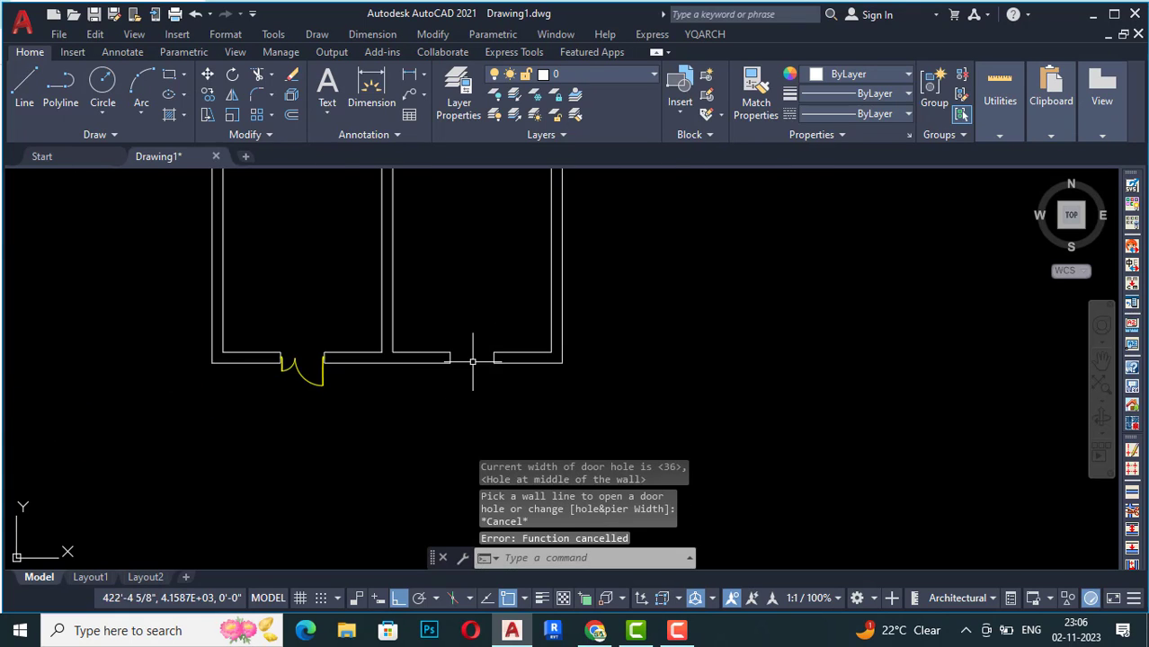
scroll(468, 364, up, 1)
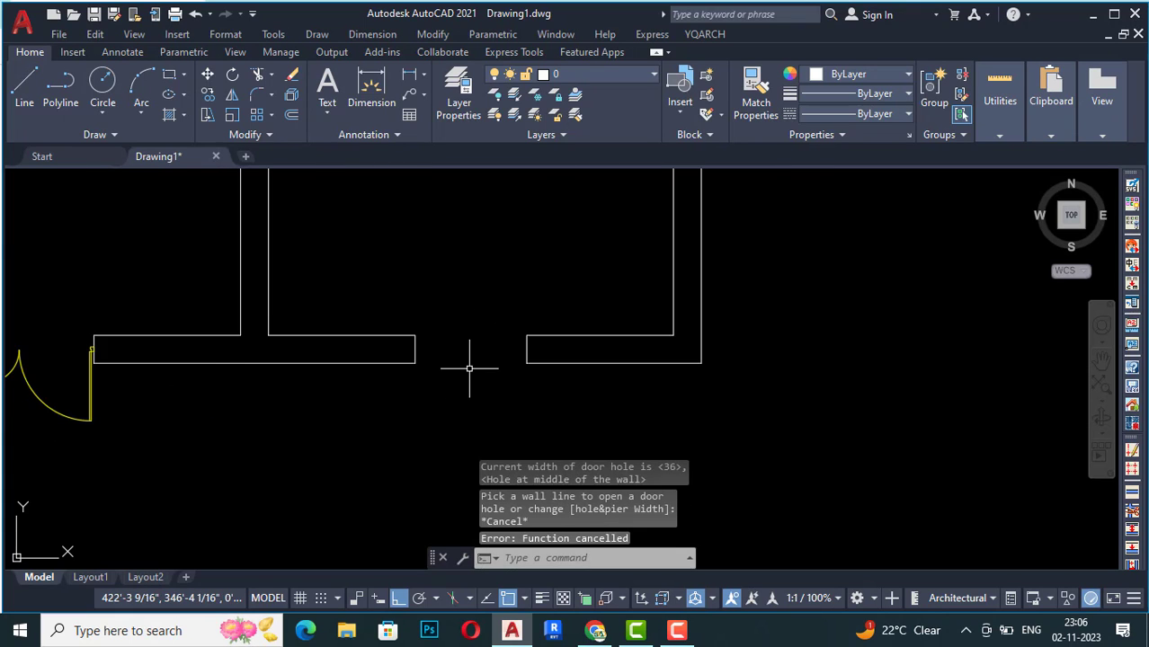
Step: Draw a trial door across the right room's bottom-wall opening, then erase it
click(706, 34)
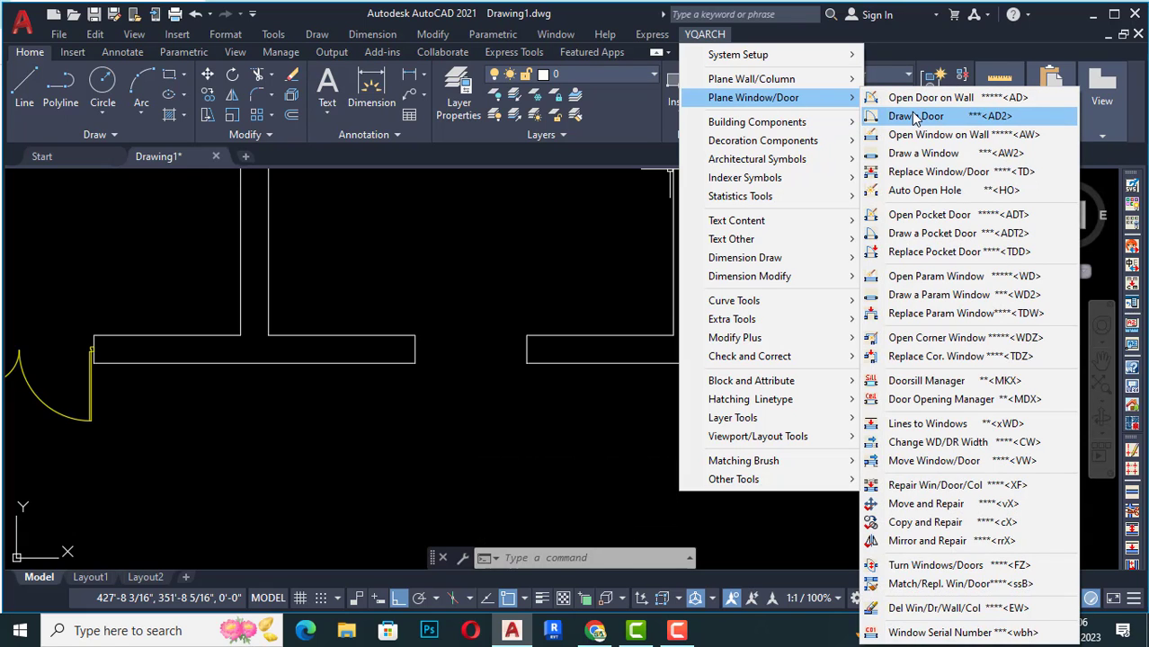
click(915, 117)
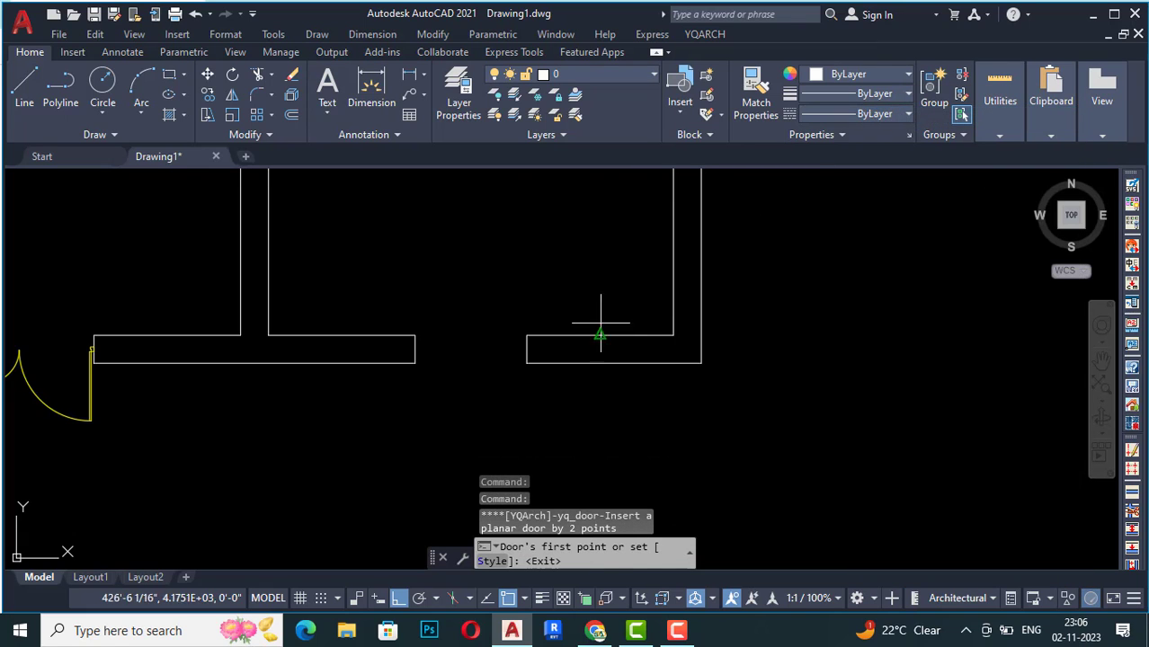
click(527, 362)
click(415, 363)
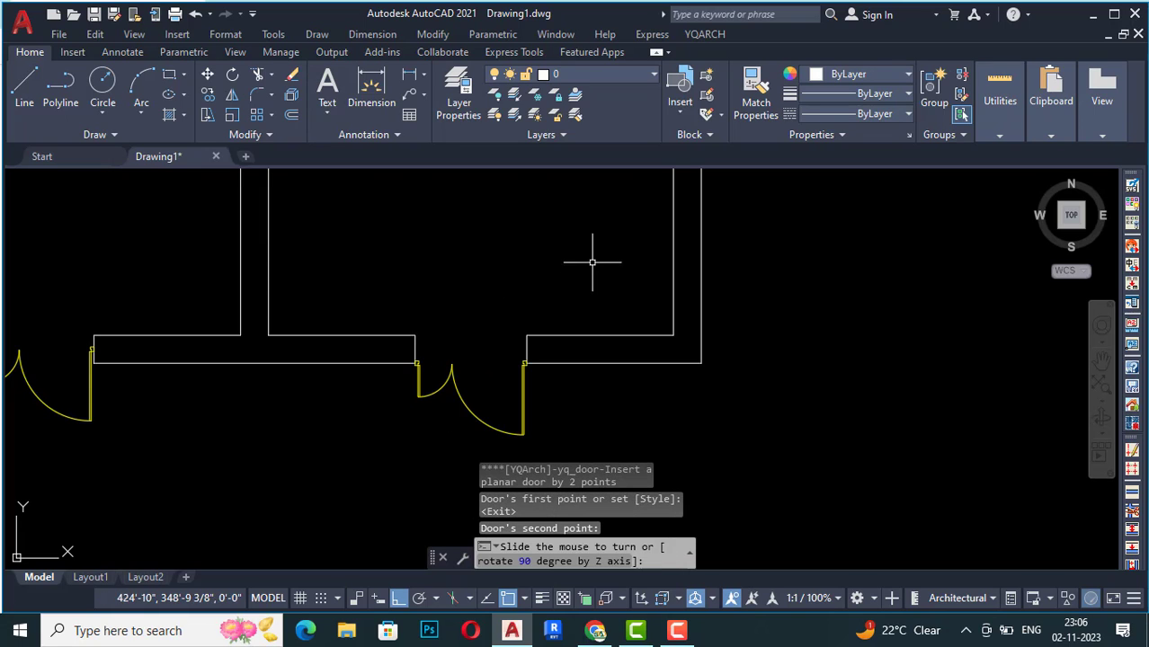
key(Escape)
click(500, 375)
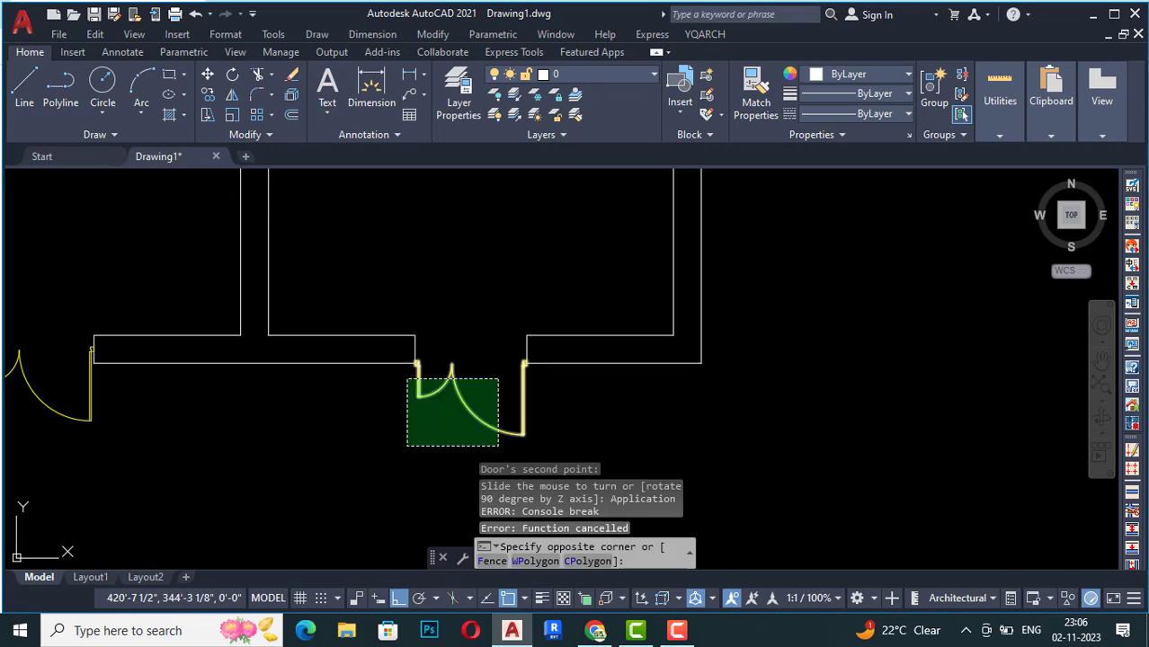
click(407, 449)
key(Delete)
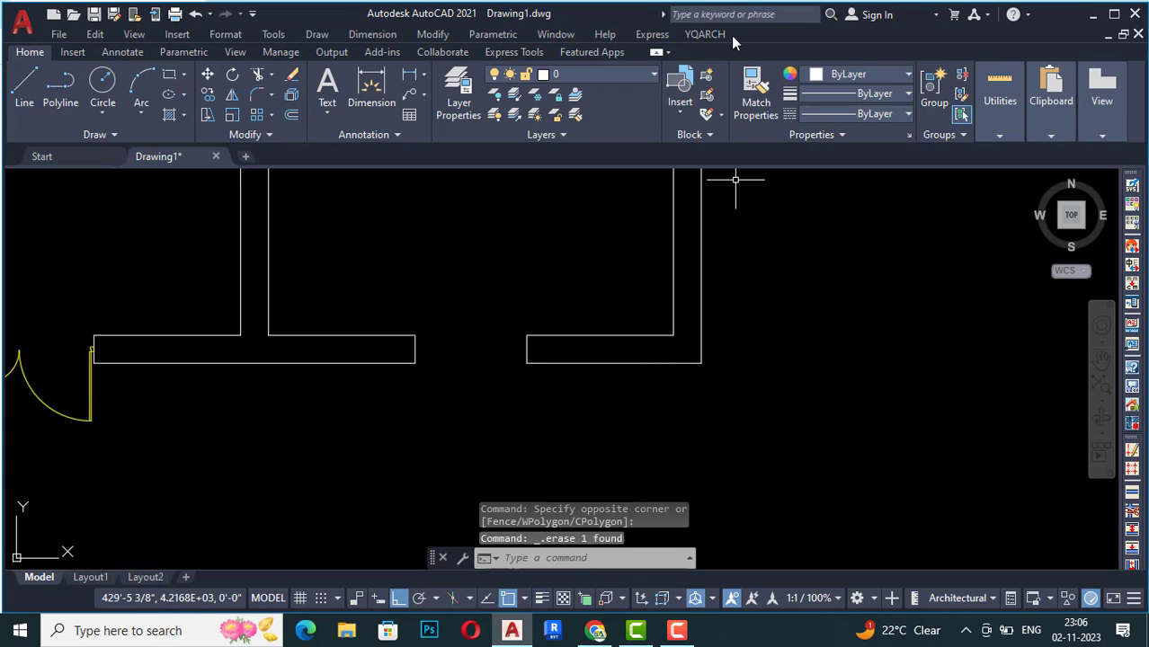
Step: Redraw the door across the opening as a single-leaf R14:DR_D01, swinging into the room
click(705, 35)
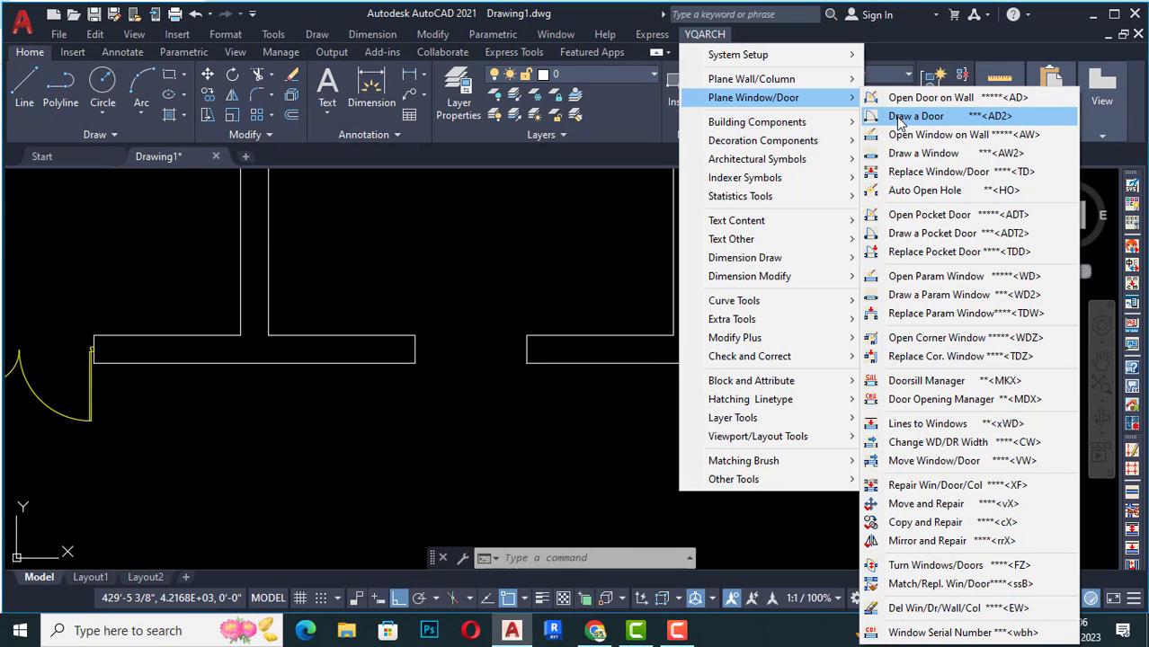
click(898, 117)
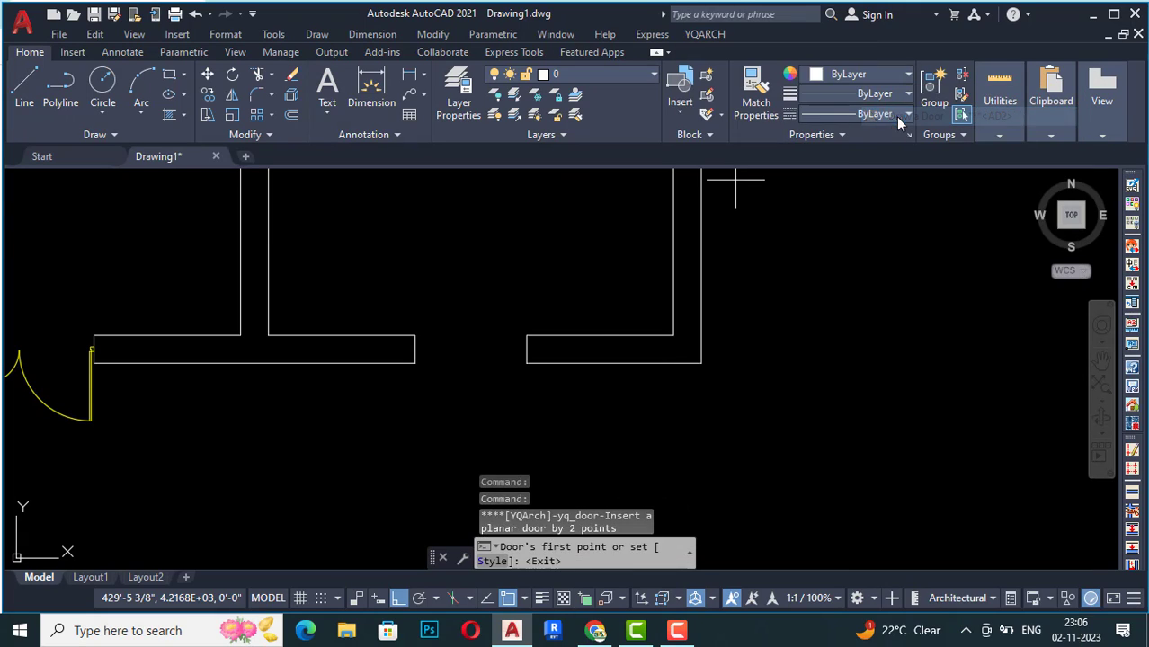
click(493, 561)
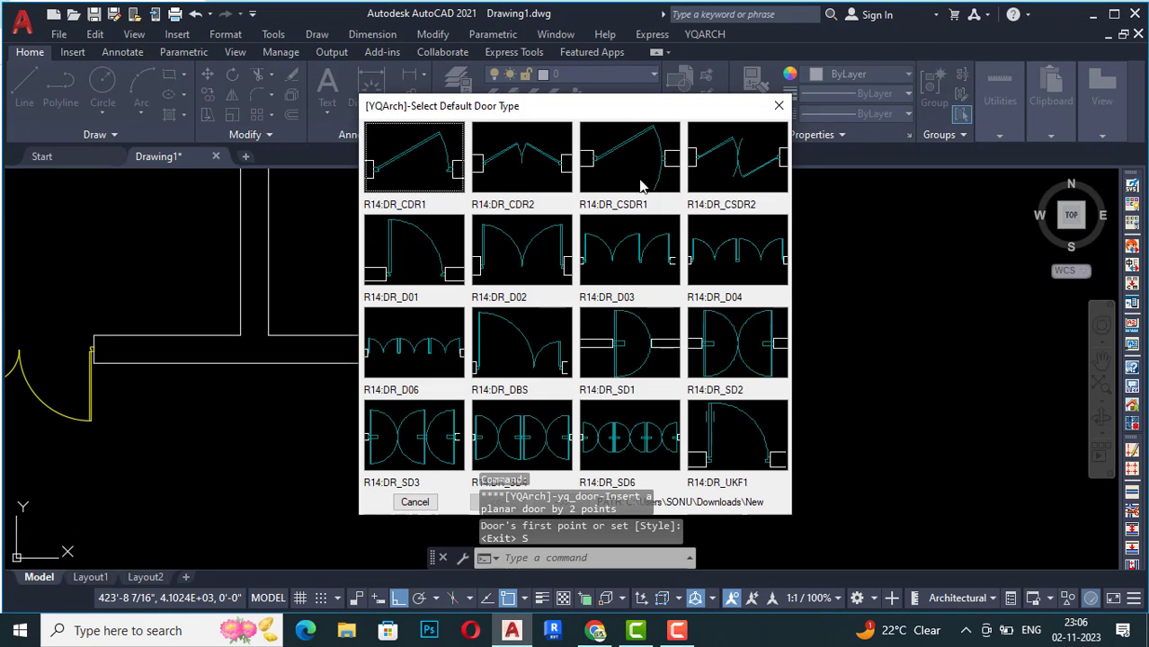
double_click(407, 289)
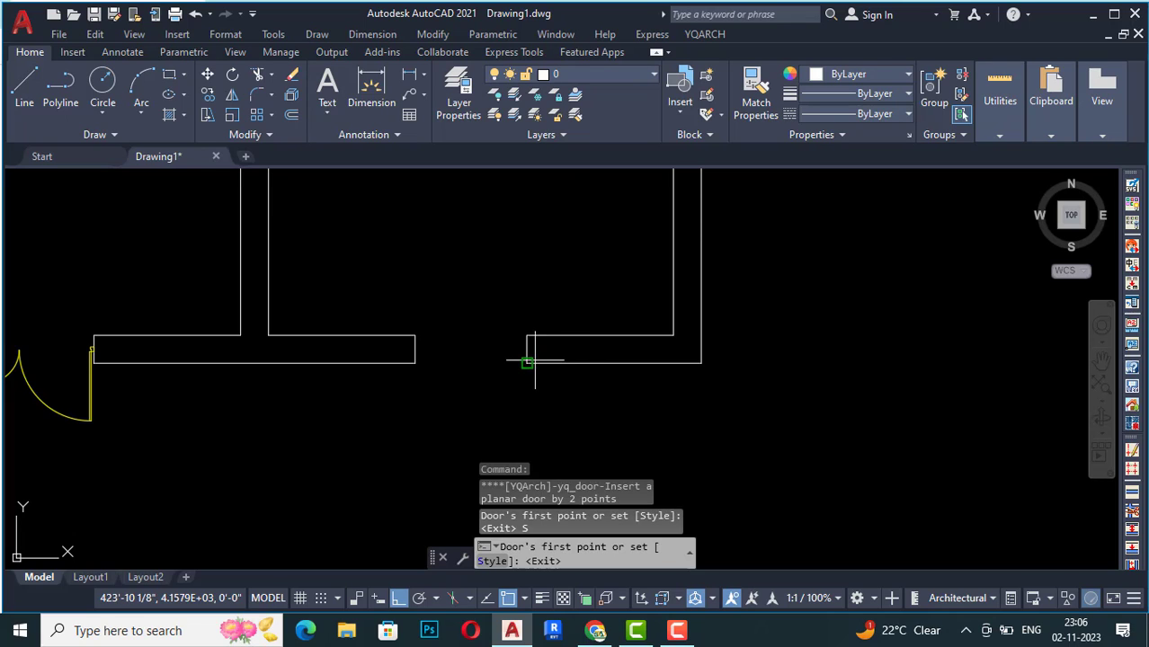
click(527, 362)
click(421, 362)
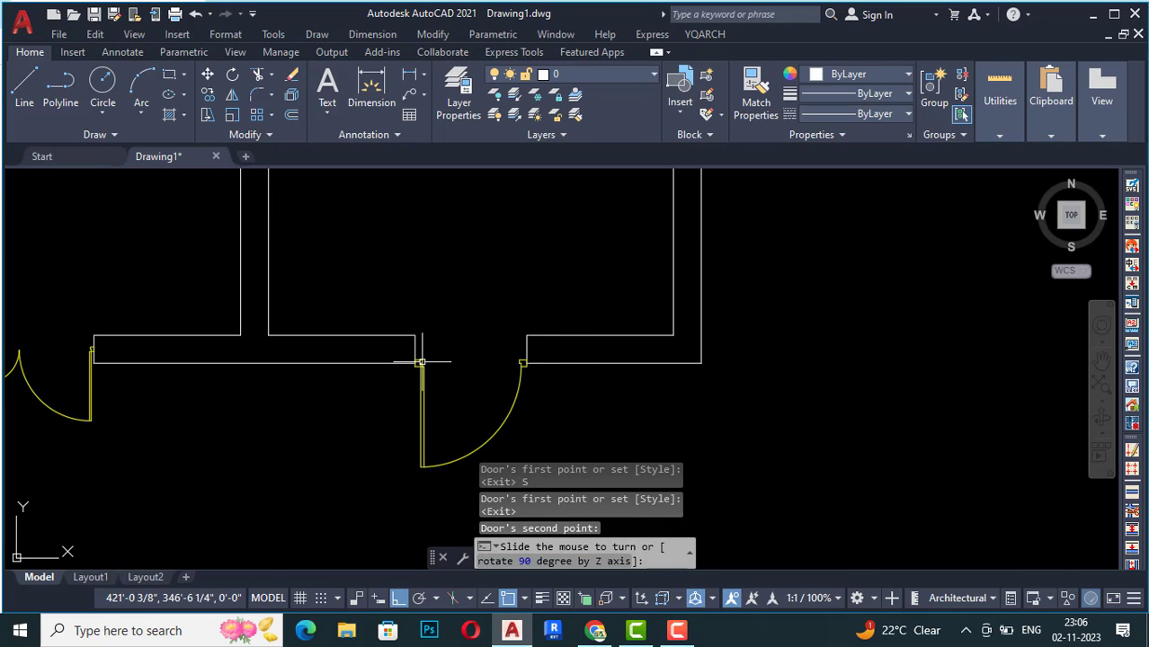
scroll(464, 235, down, 2)
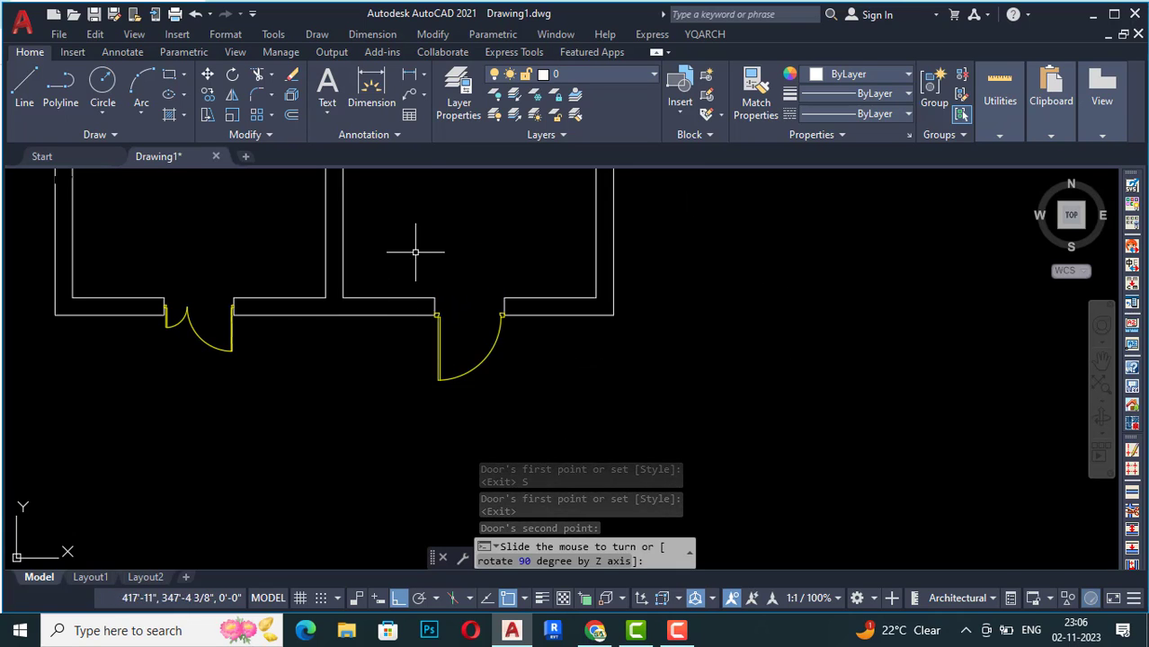
click(612, 376)
key(Escape)
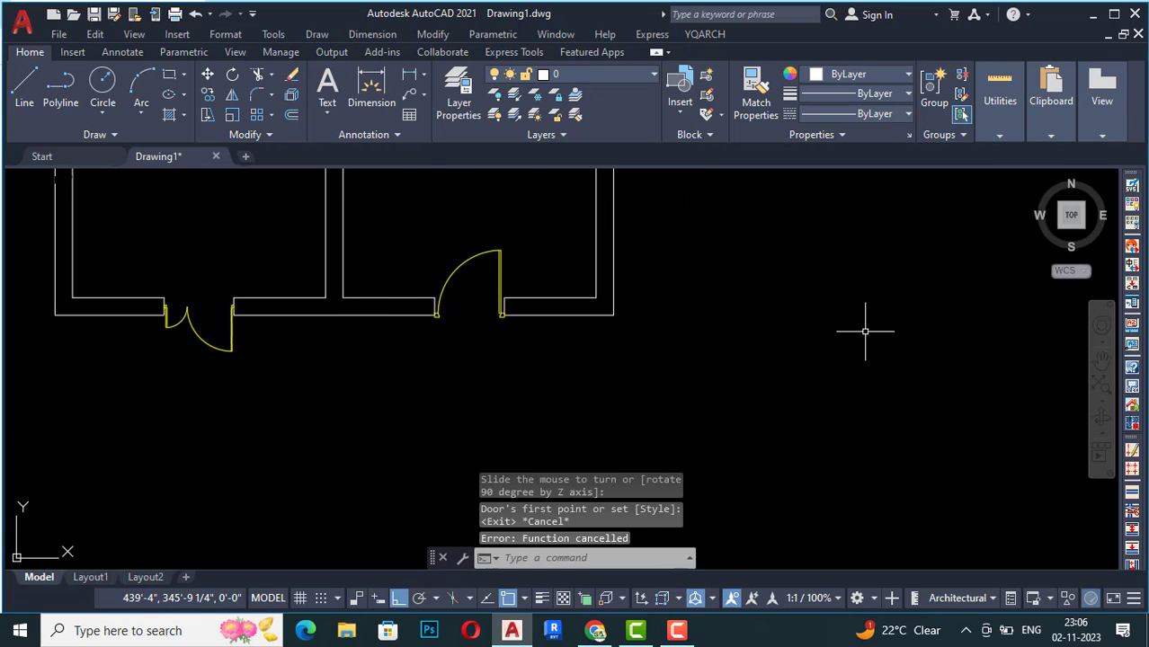
scroll(430, 408, down, 2)
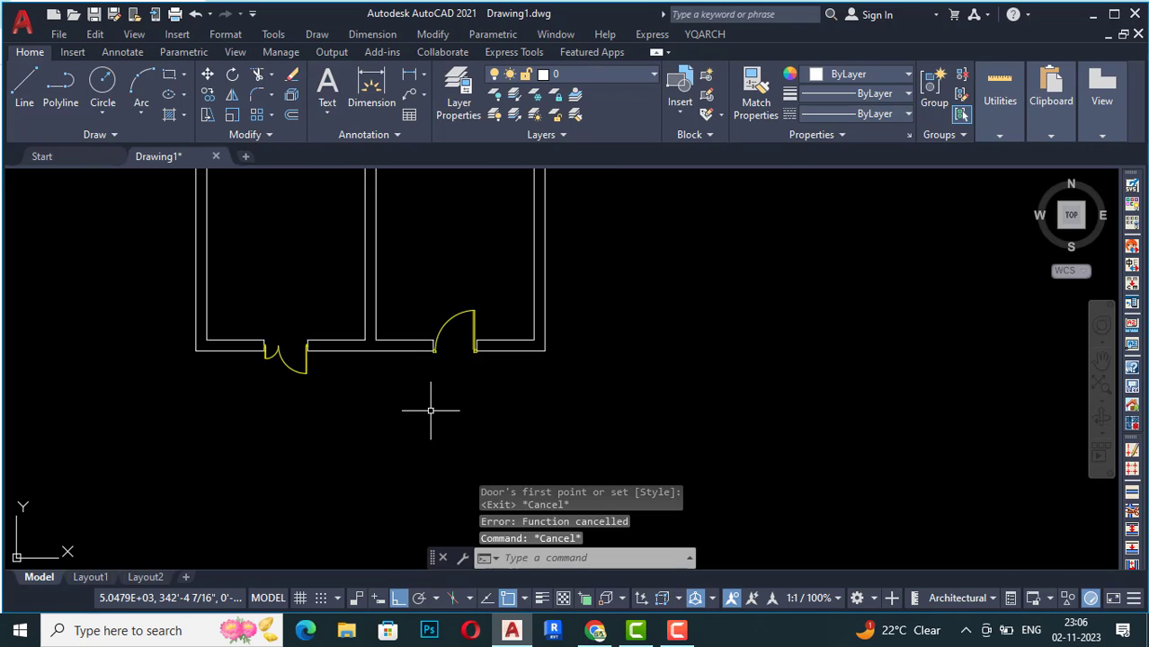
click(709, 35)
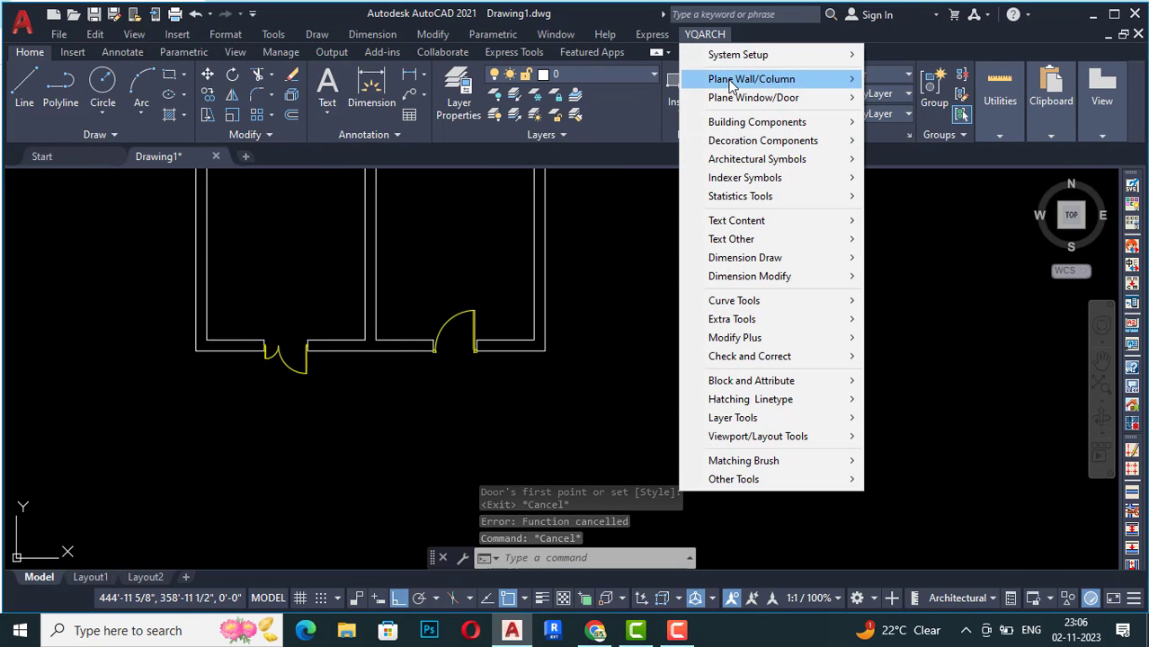
Step: Open a 60-wide hole with an R14:WD_00_X1 window in the lower-left room's left outer wall
mouse_move(719, 97)
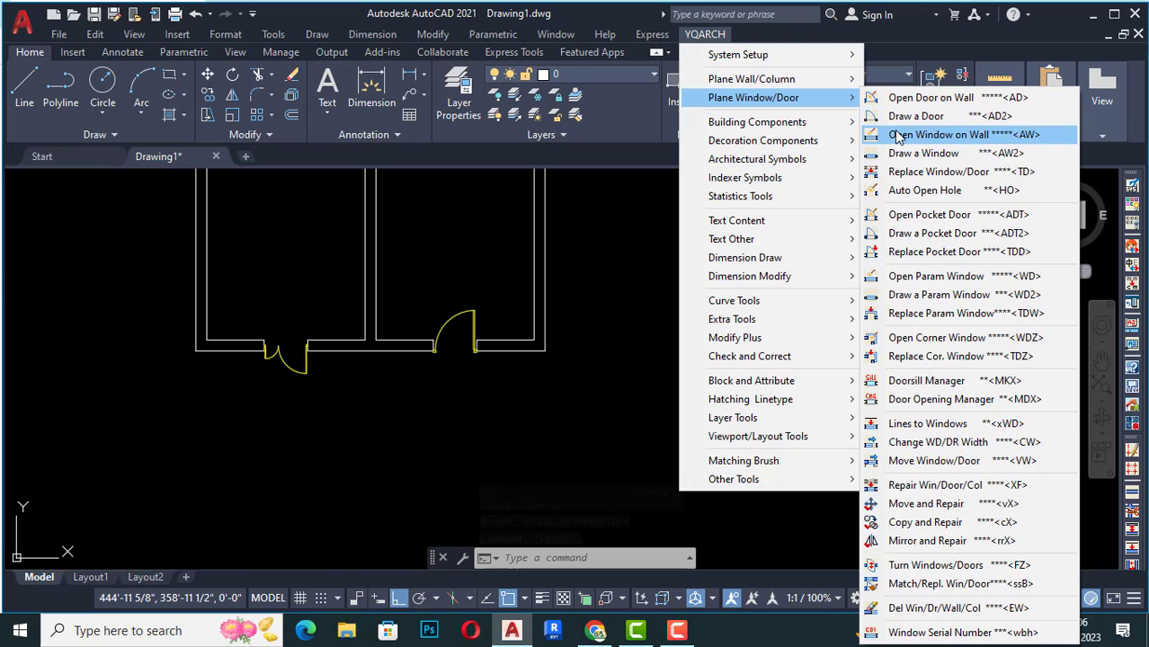
click(944, 137)
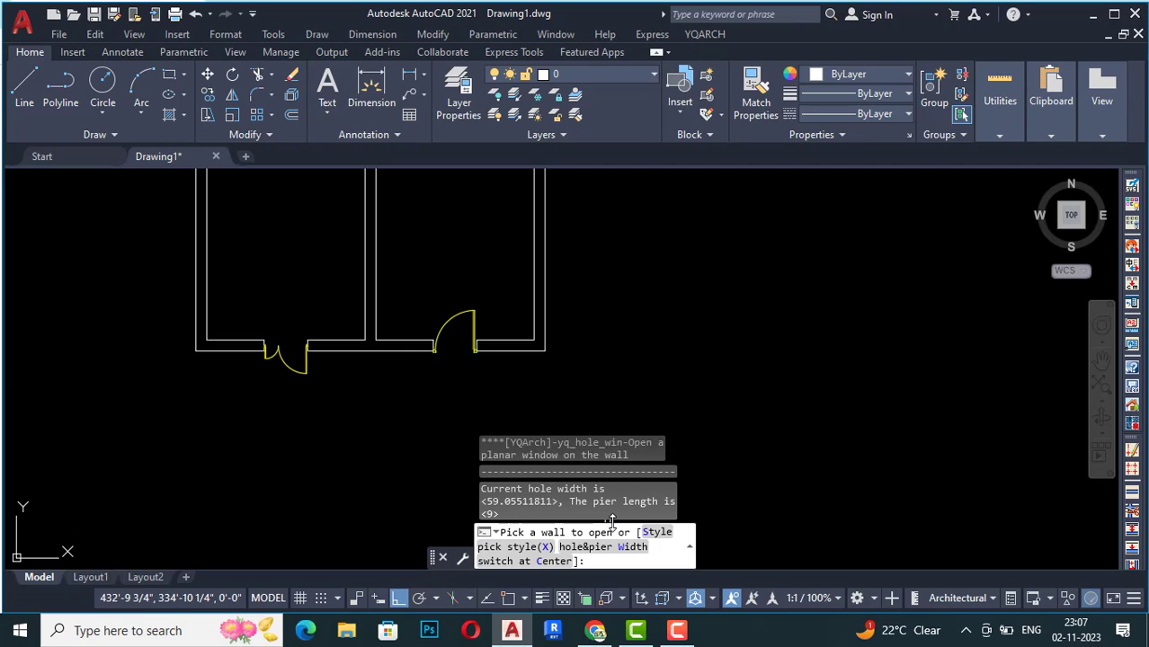
click(656, 534)
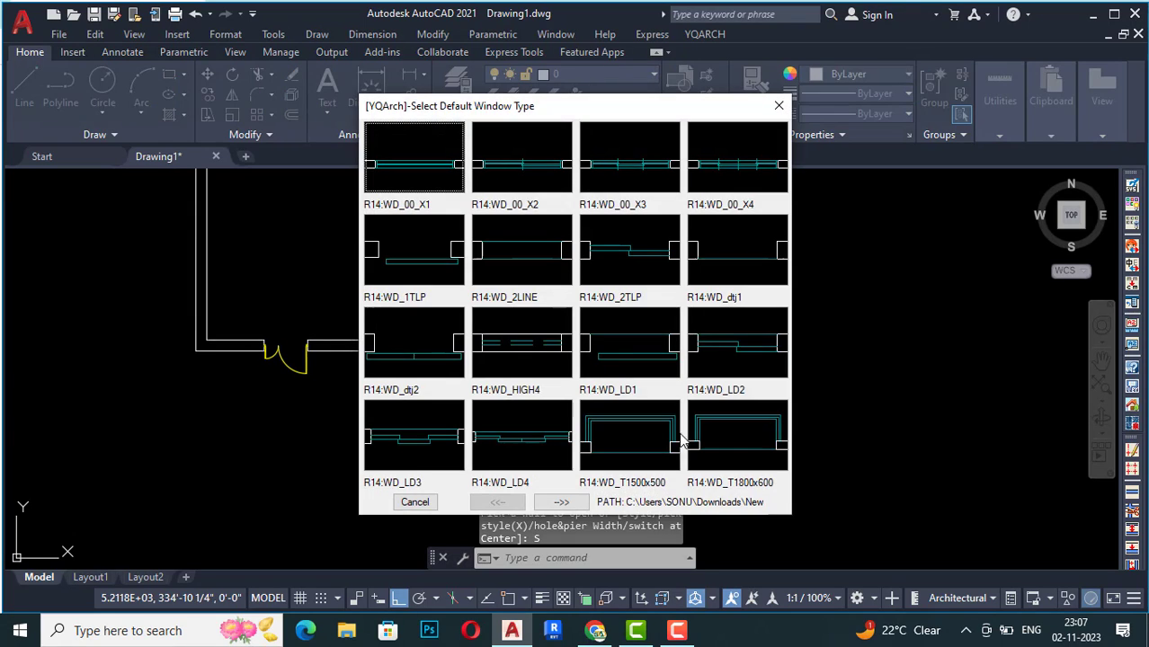
click(396, 167)
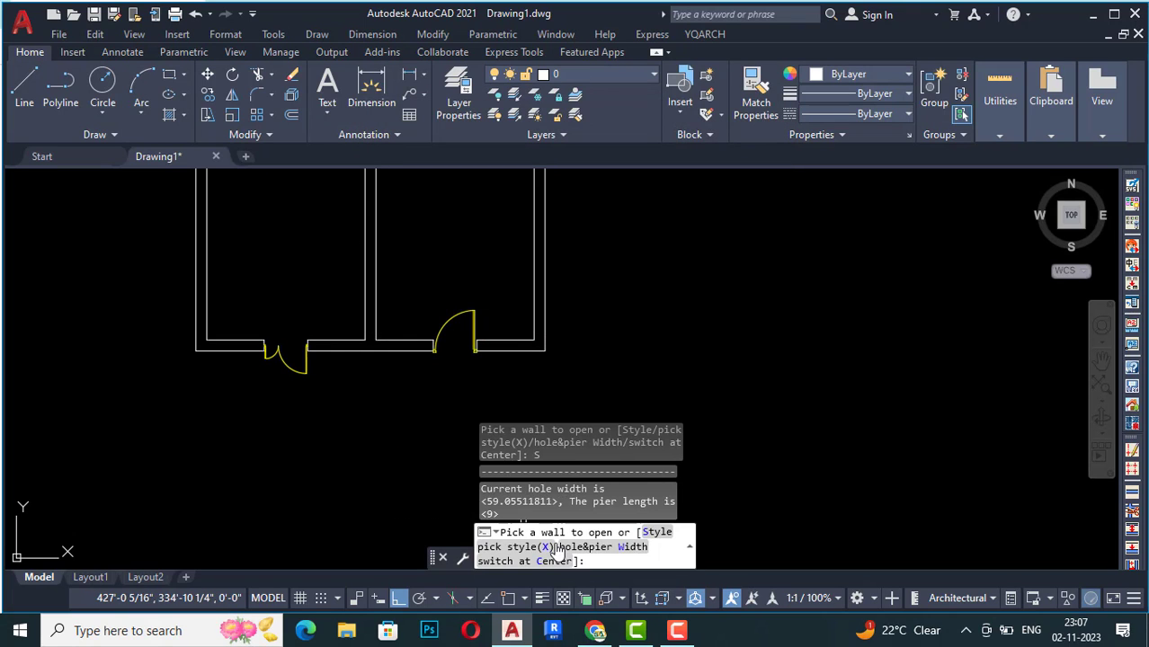
click(601, 550)
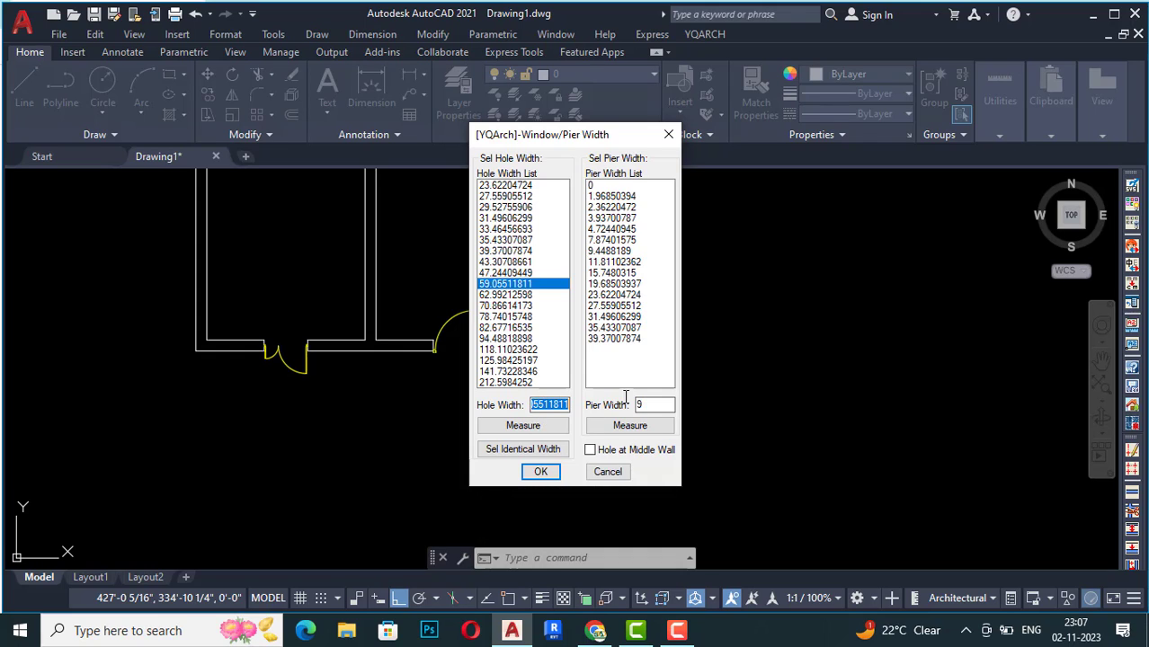
text(60)
click(541, 473)
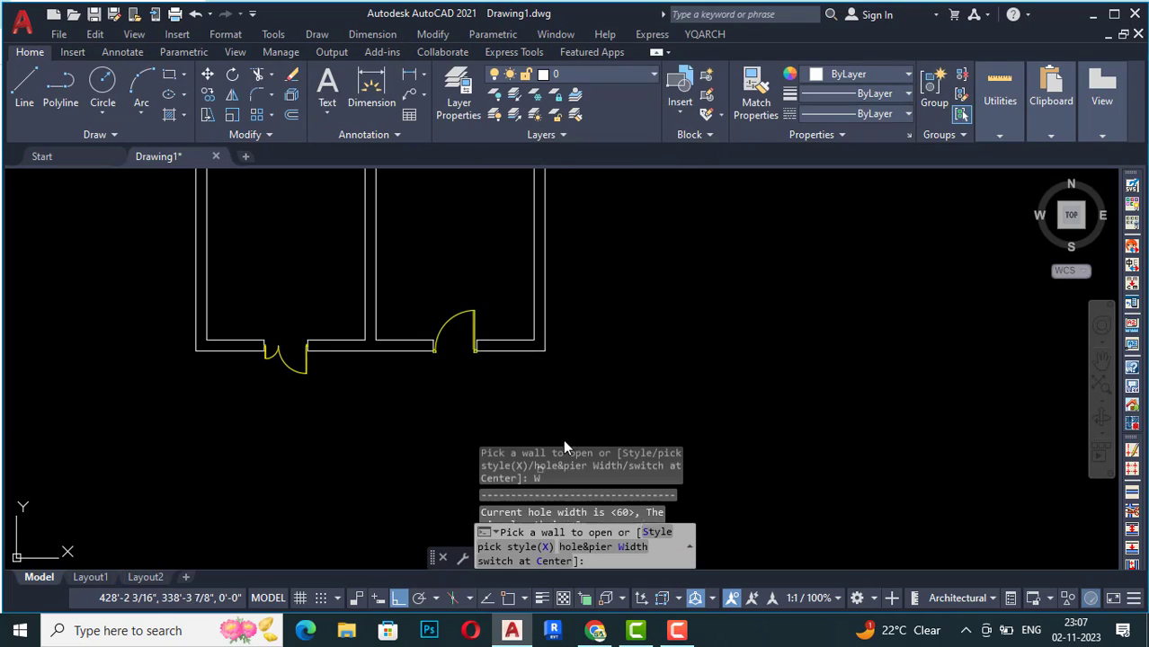
scroll(662, 364, down, 5)
scroll(471, 271, up, 4)
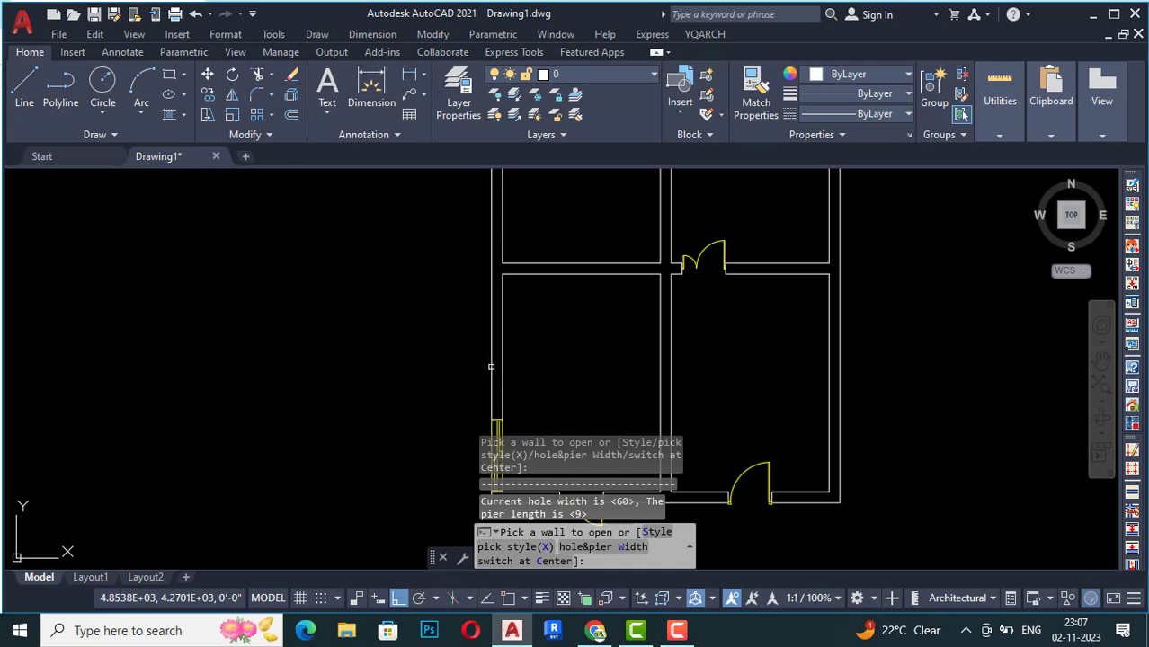
scroll(353, 316, down, 2)
scroll(372, 357, up, 4)
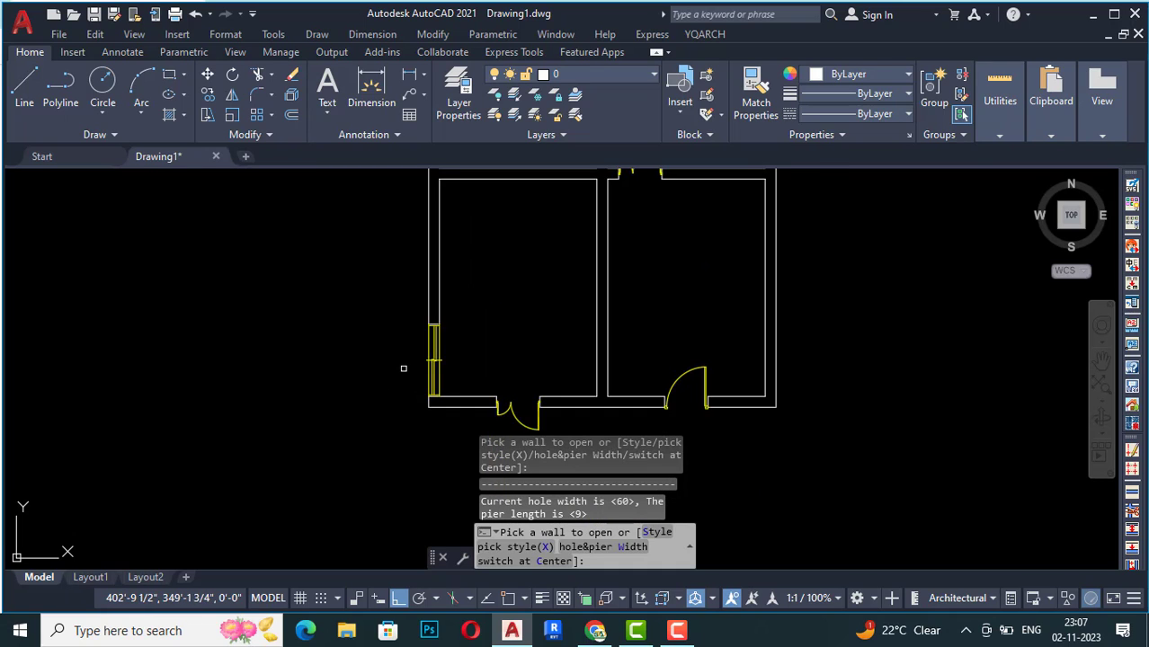
key(Escape)
scroll(457, 359, up, 2)
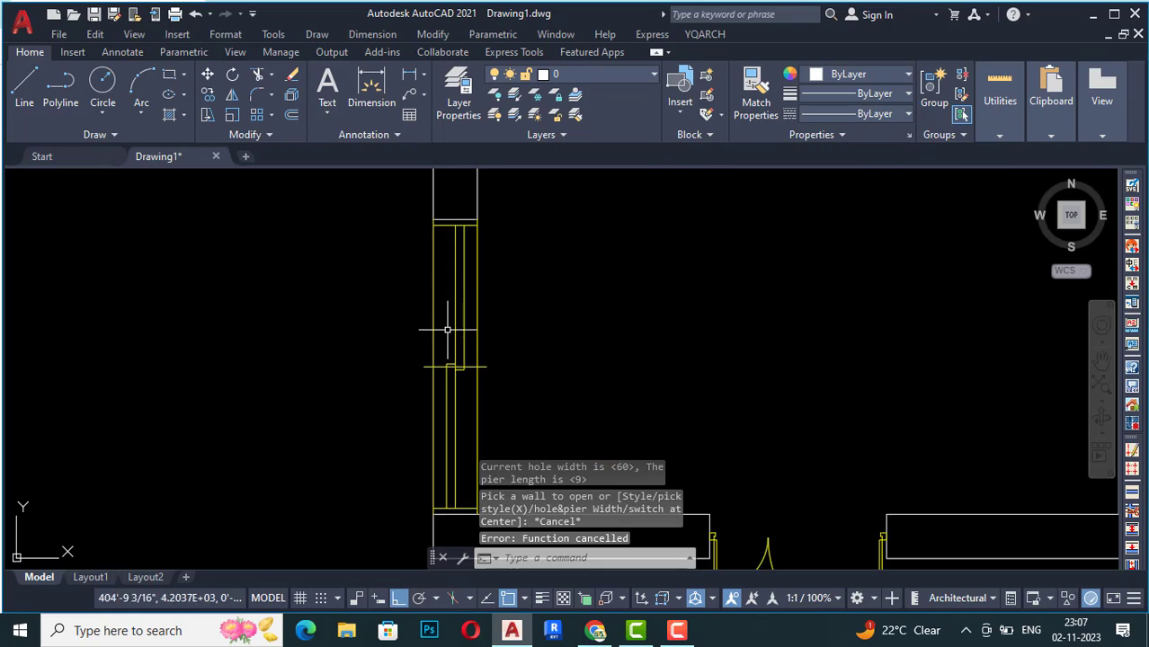
scroll(442, 277, down, 2)
Step: Auto-cut a 36-wide hole in the middle of the interior wall dividing the lower rooms
click(705, 35)
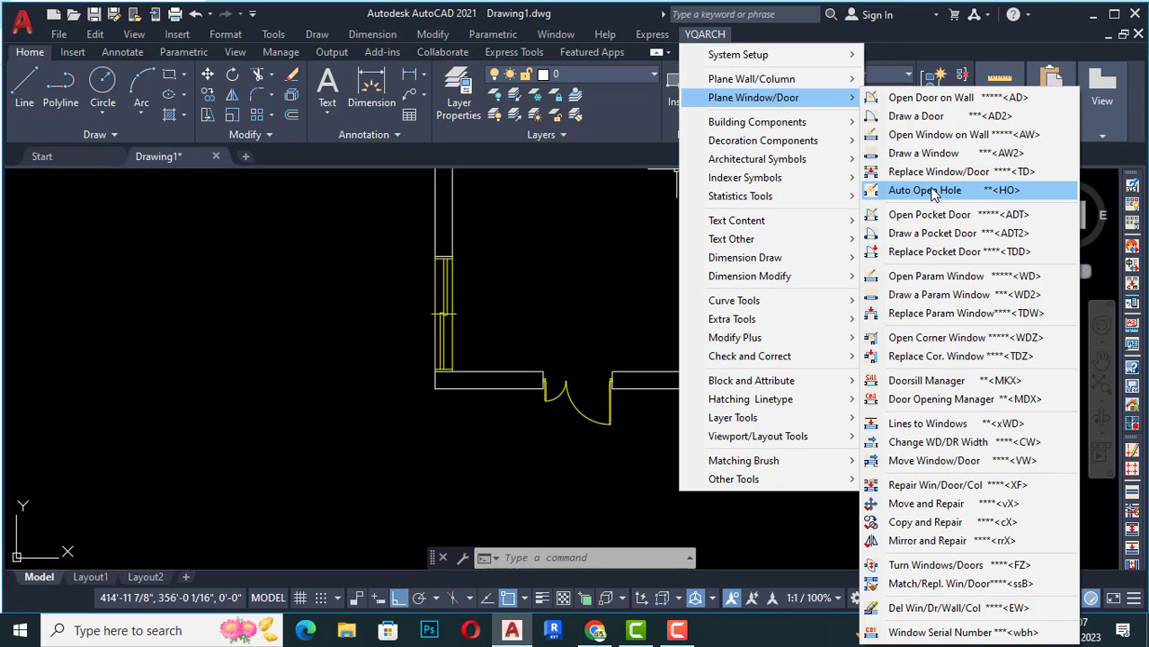
click(936, 190)
scroll(619, 332, down, 4)
scroll(639, 284, up, 4)
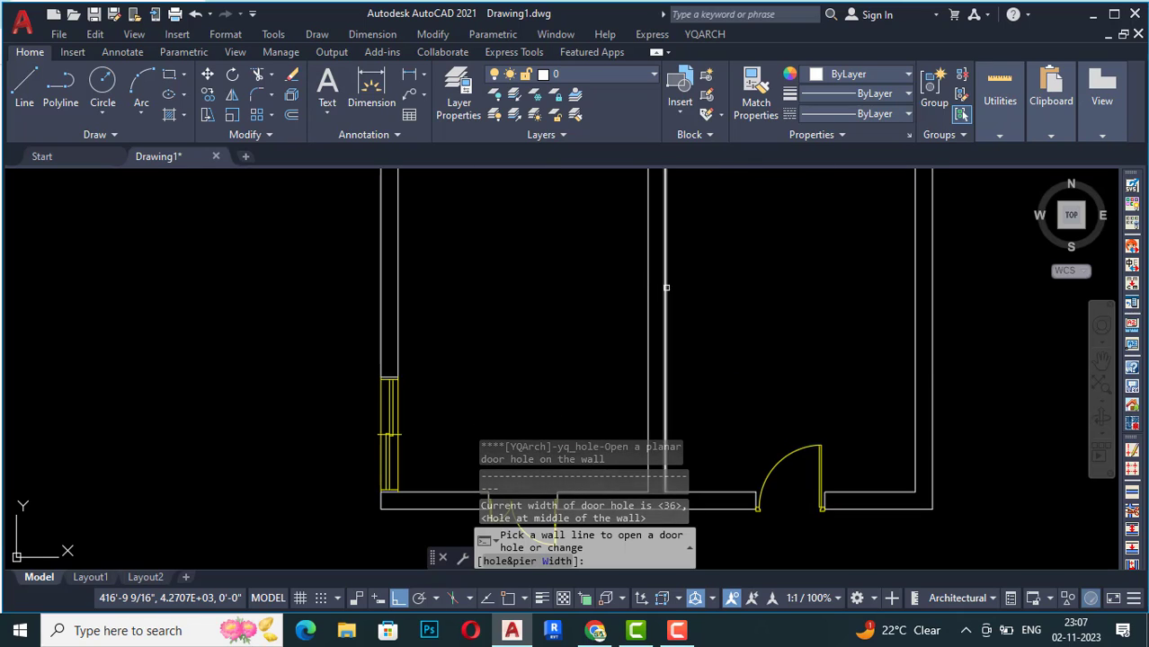
click(665, 294)
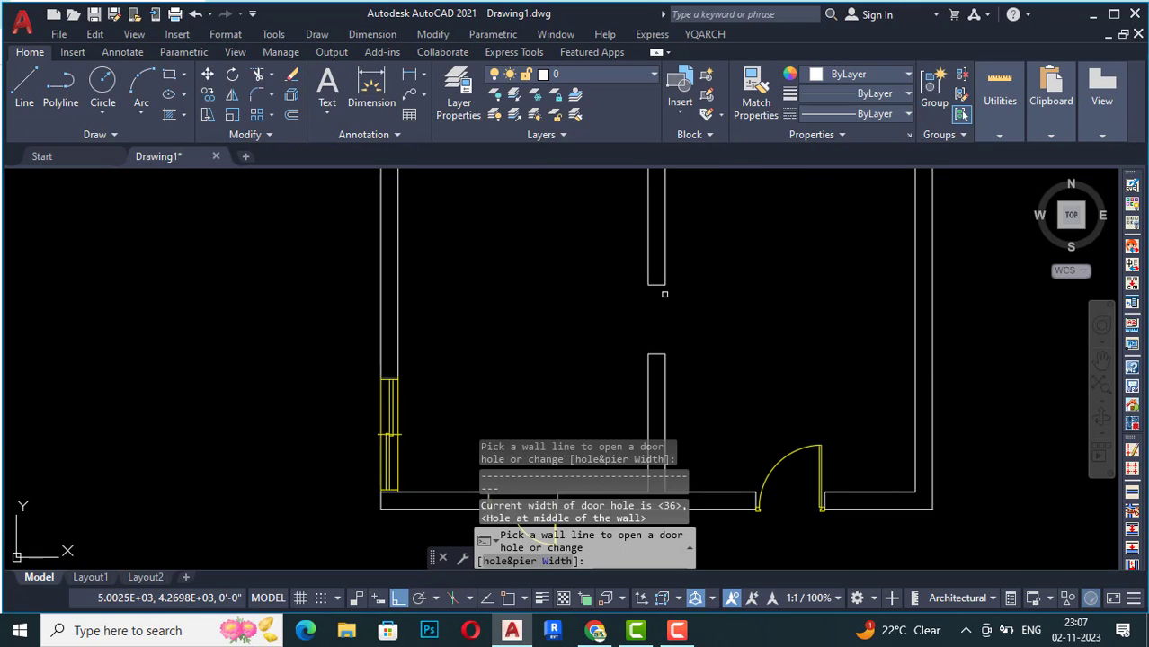
key(Escape)
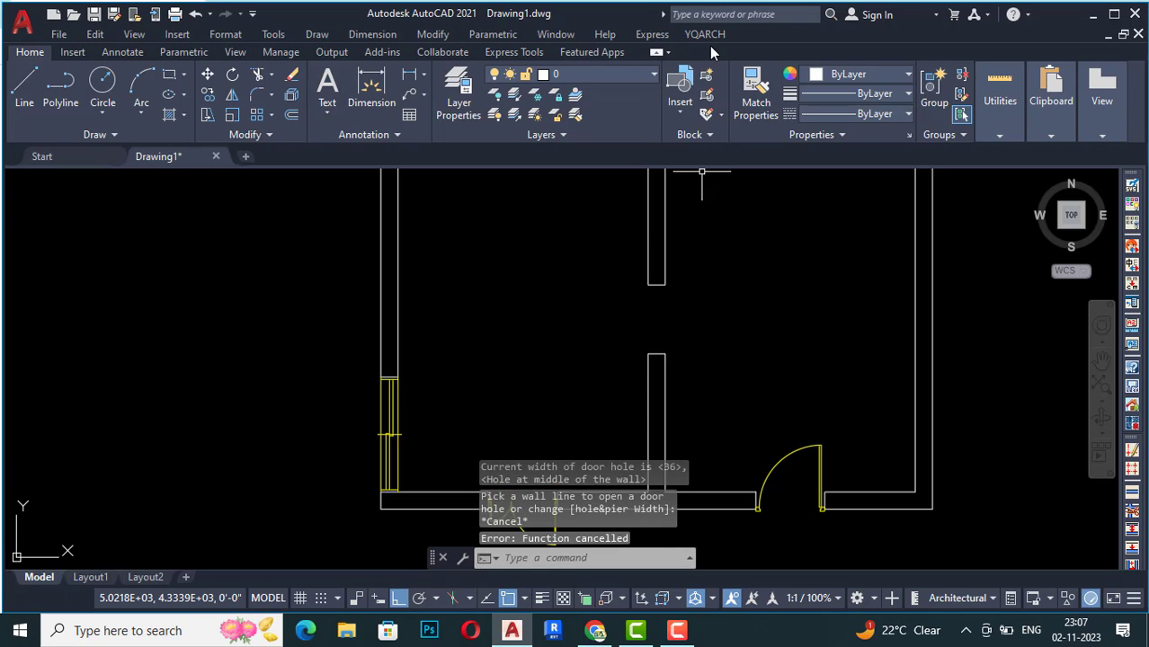
click(717, 34)
mouse_move(734, 99)
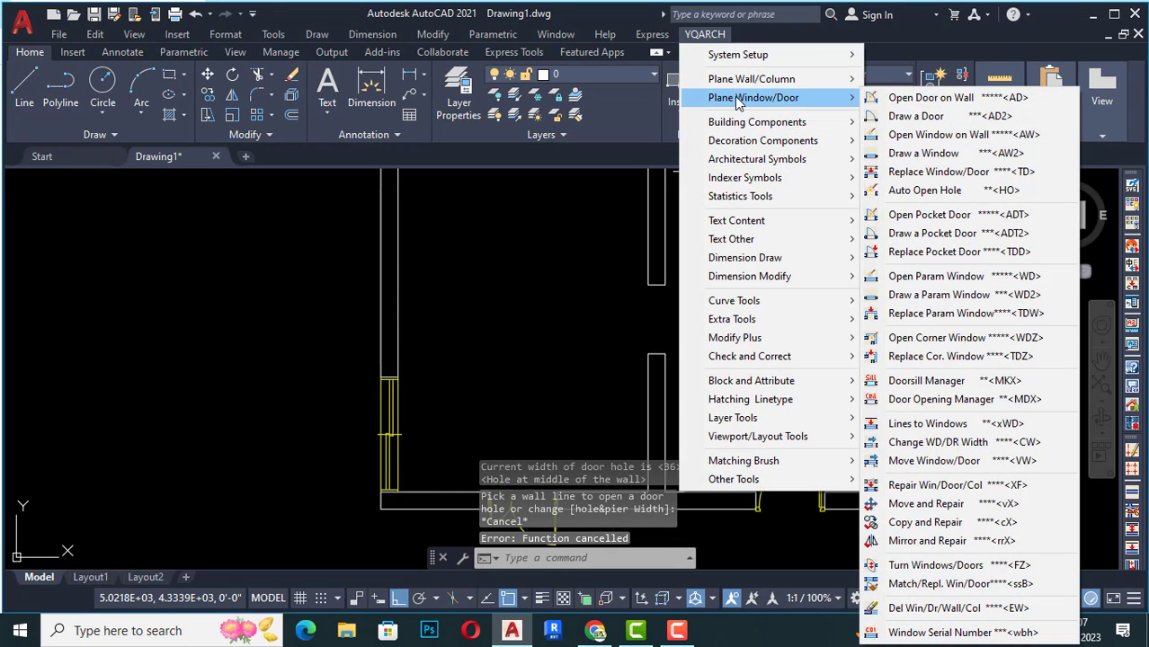
Step: Draw a window across the interior-wall gap, keeping the default thickness of 9
click(903, 158)
click(665, 354)
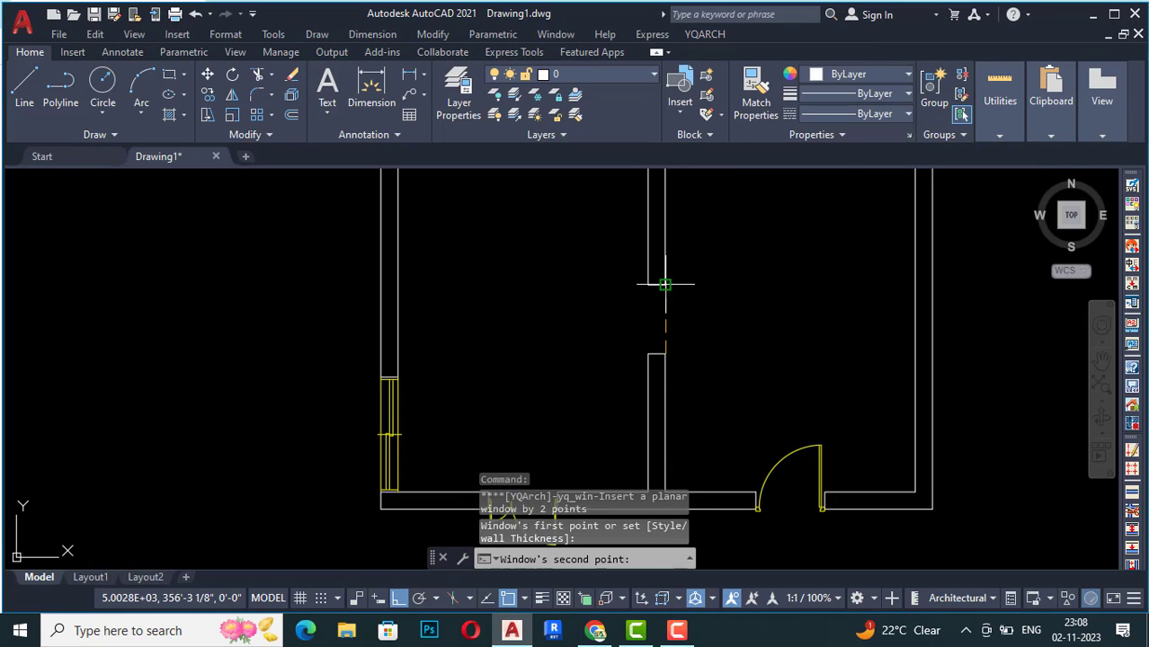
click(671, 284)
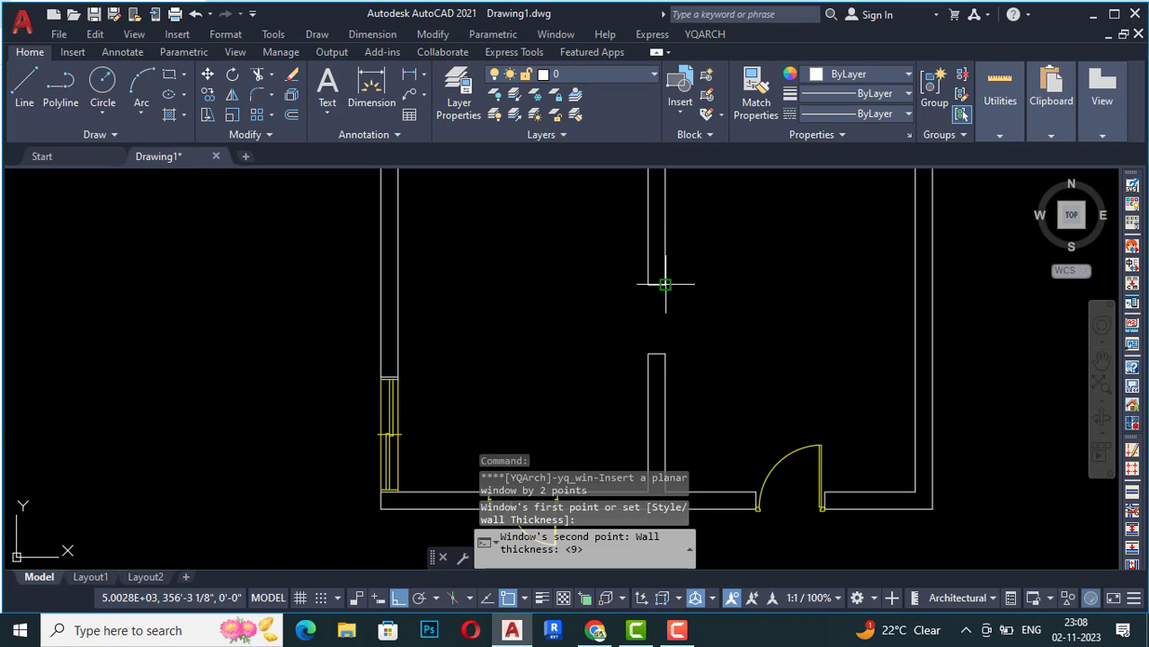
key(Return)
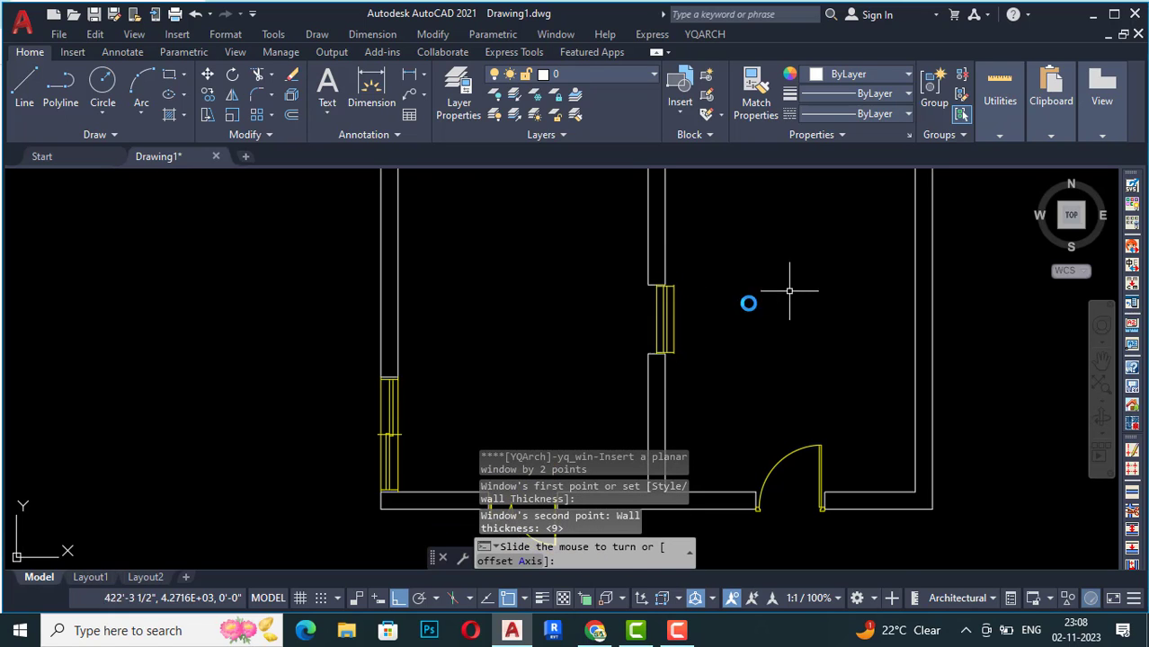
scroll(675, 315, up, 2)
key(Escape)
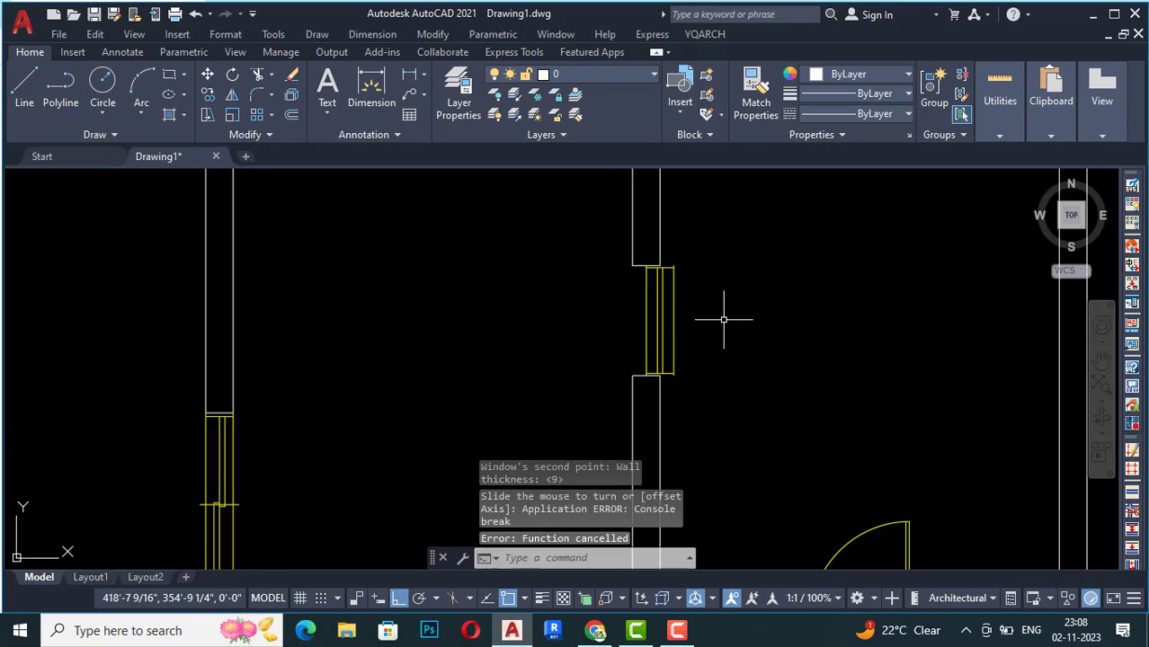
Step: Move the new window so it sits flush in line with the wall
click(729, 318)
click(590, 391)
text(m)
key(Return)
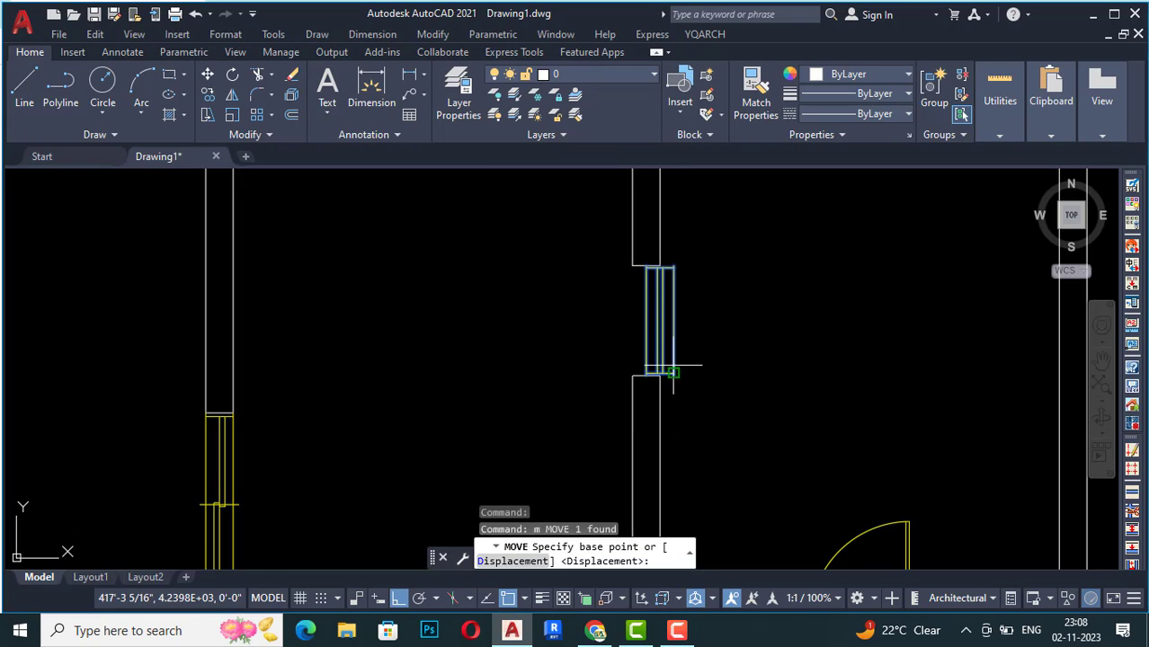
click(674, 374)
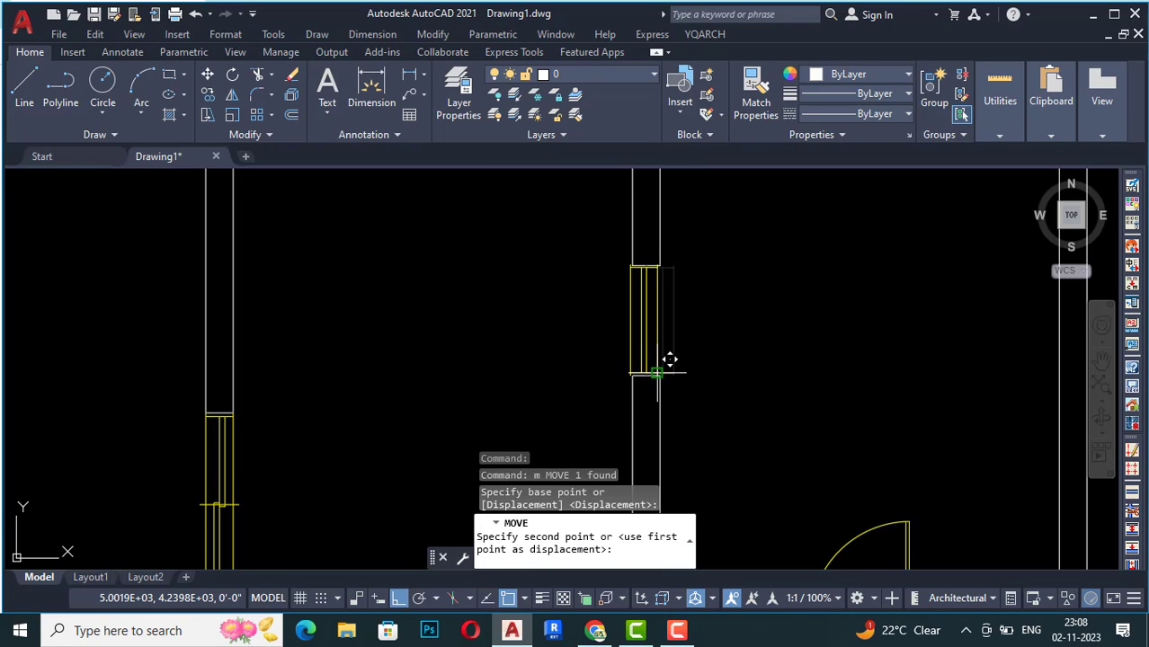
click(664, 367)
scroll(519, 310, down, 5)
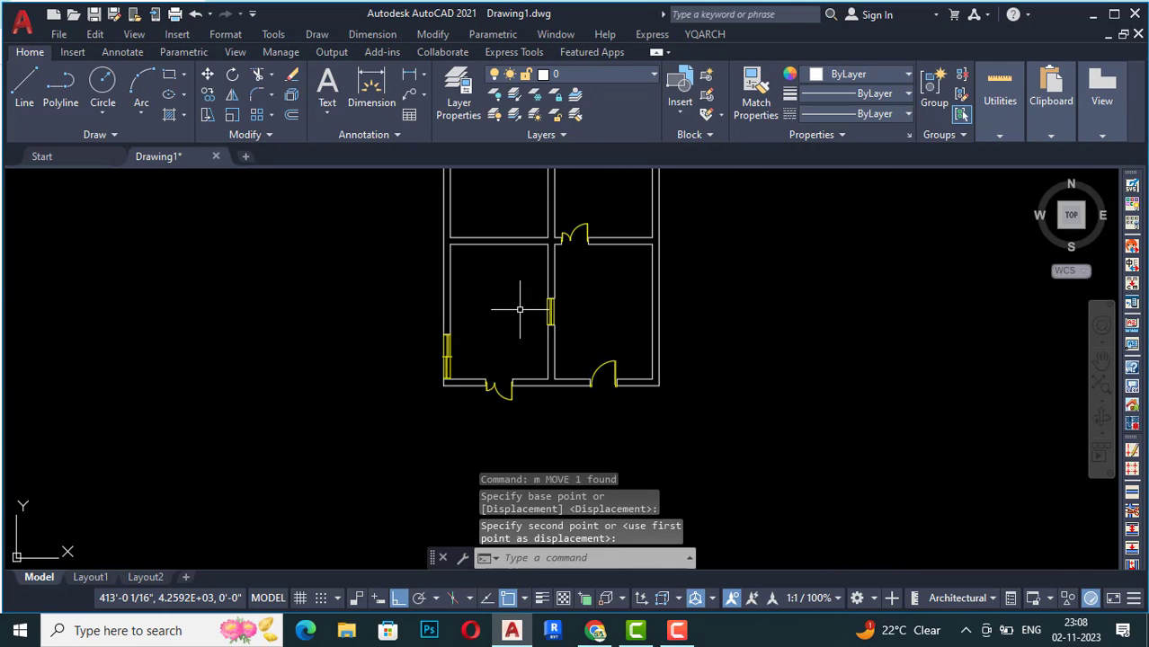
key(Escape)
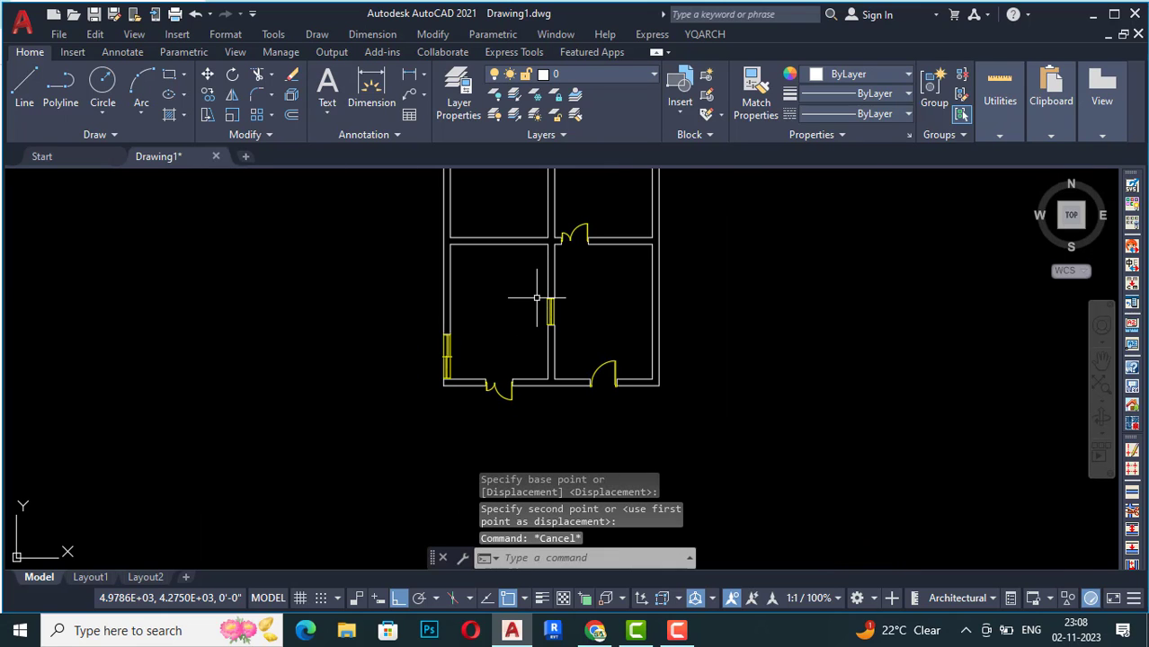
Step: Show YQARCH's Plane Window/Door submenu with Replace Window/Door and Draw a Pocket Door
click(703, 34)
mouse_move(813, 97)
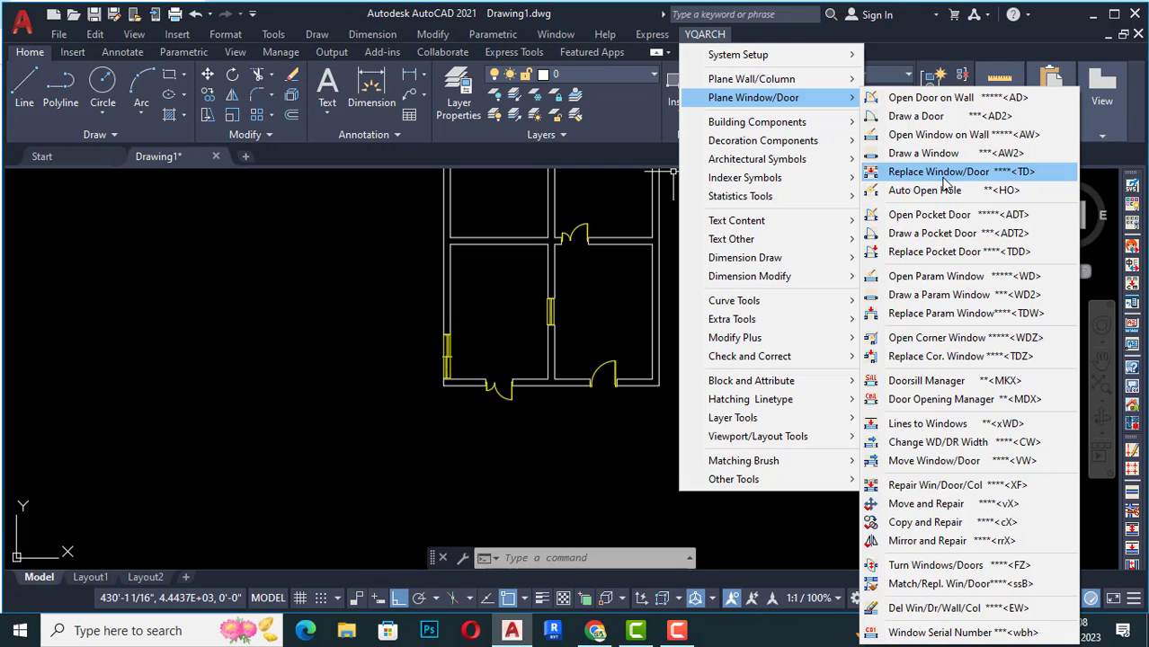
Step: Replace the lower-left room's left-wall window with an R14:DR_UKF1 swing door
click(946, 180)
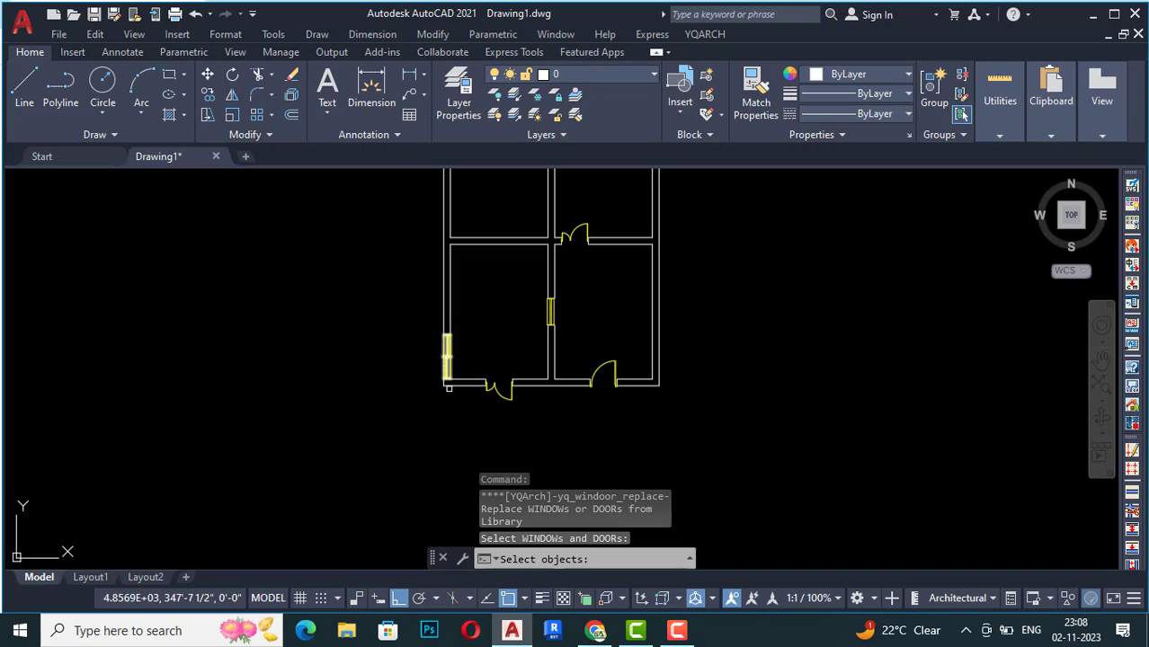
click(451, 343)
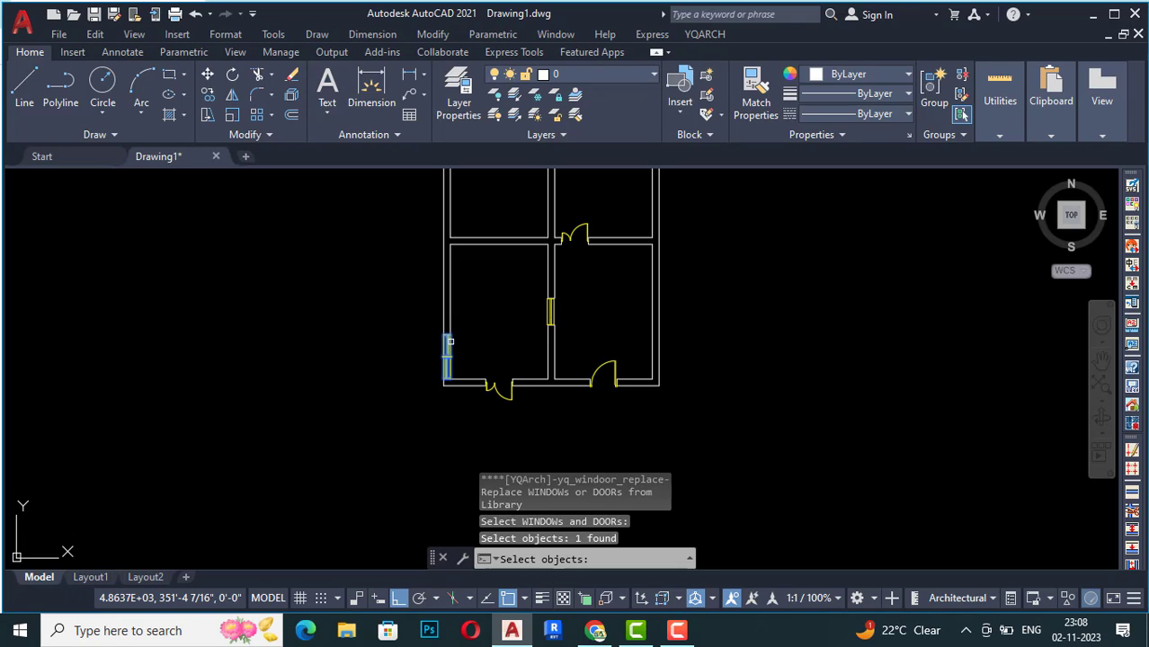
key(Return)
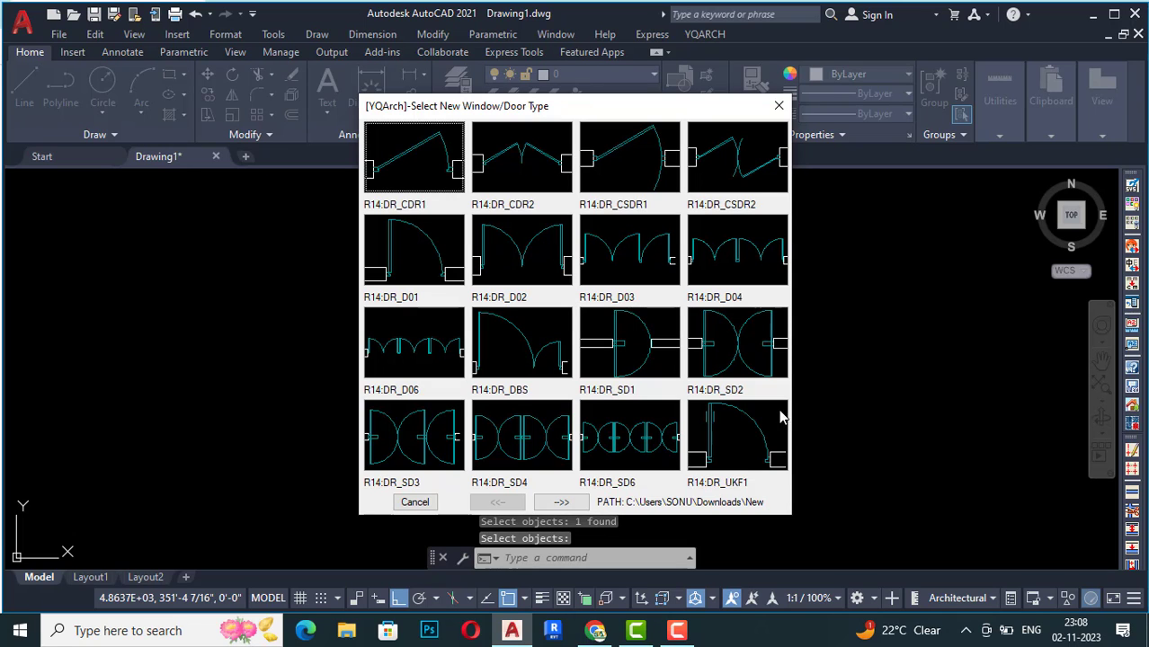
double_click(693, 441)
scroll(460, 352, up, 2)
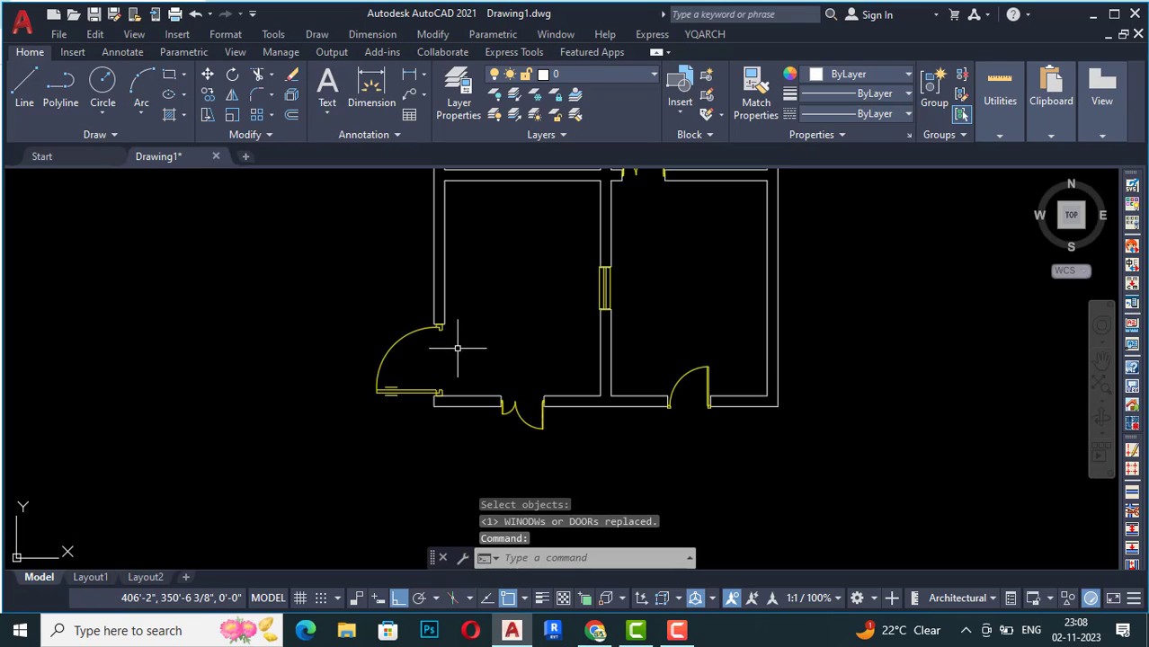
click(707, 34)
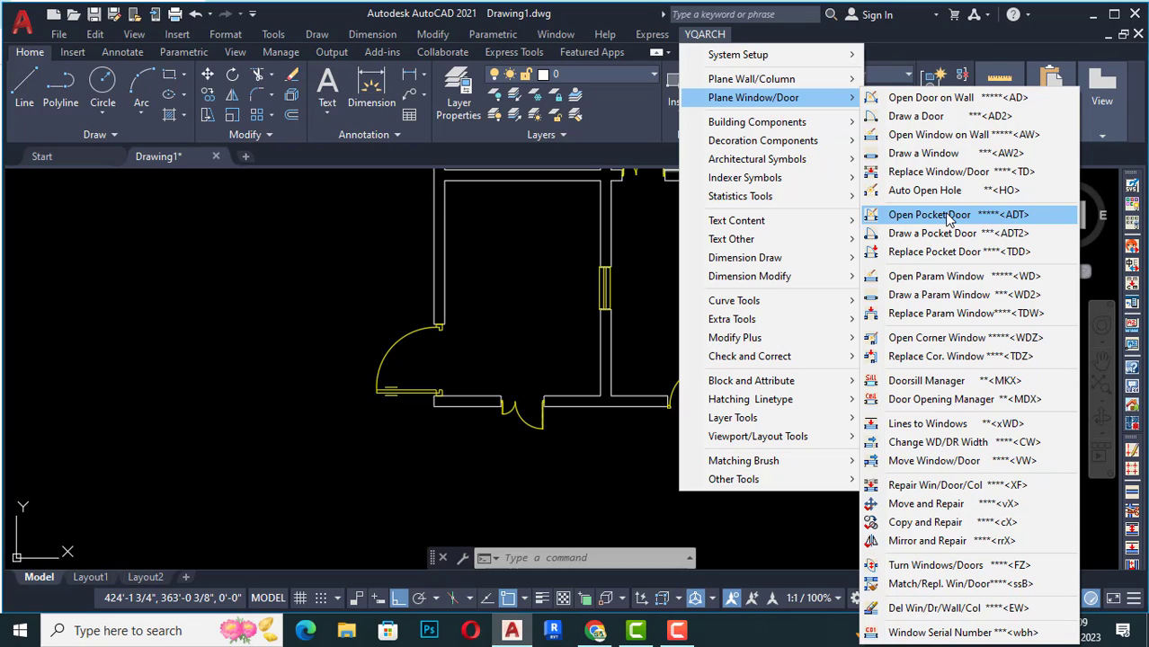
Step: Choose the Door1 style for a new pocket door
click(935, 215)
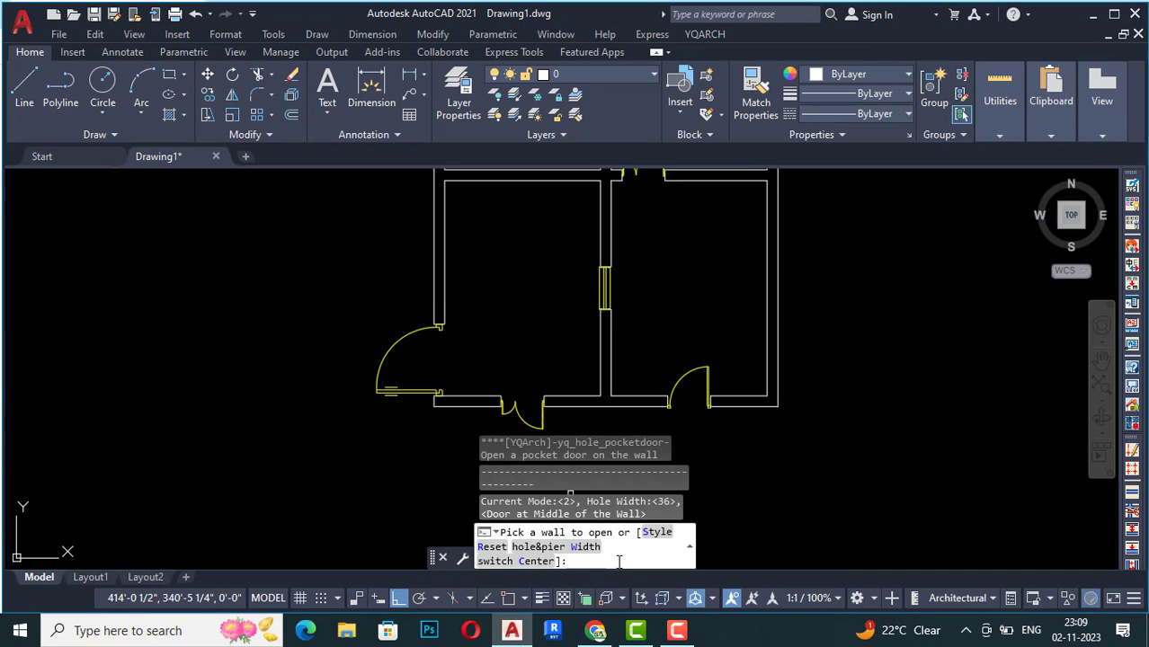
click(656, 533)
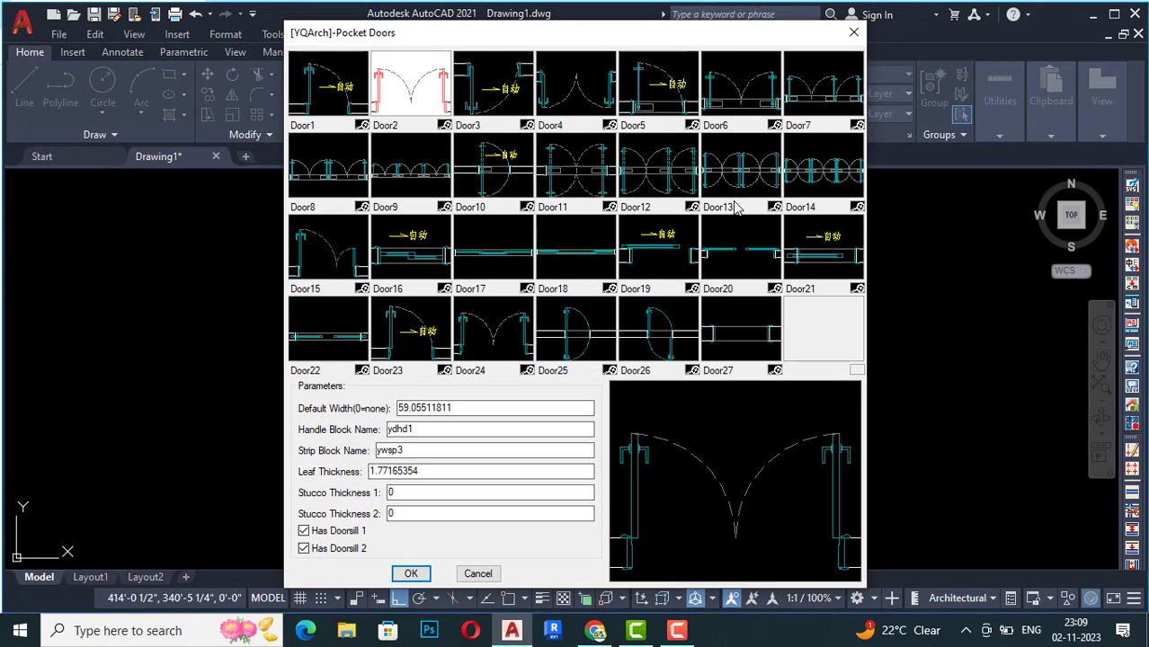
click(315, 104)
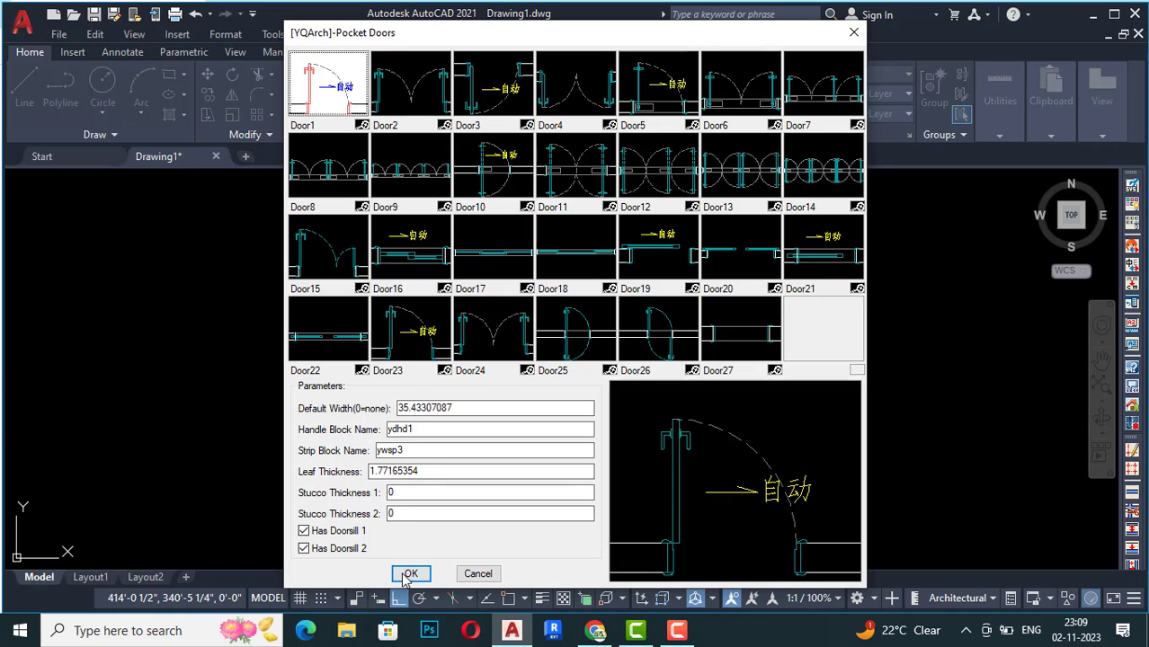
click(406, 575)
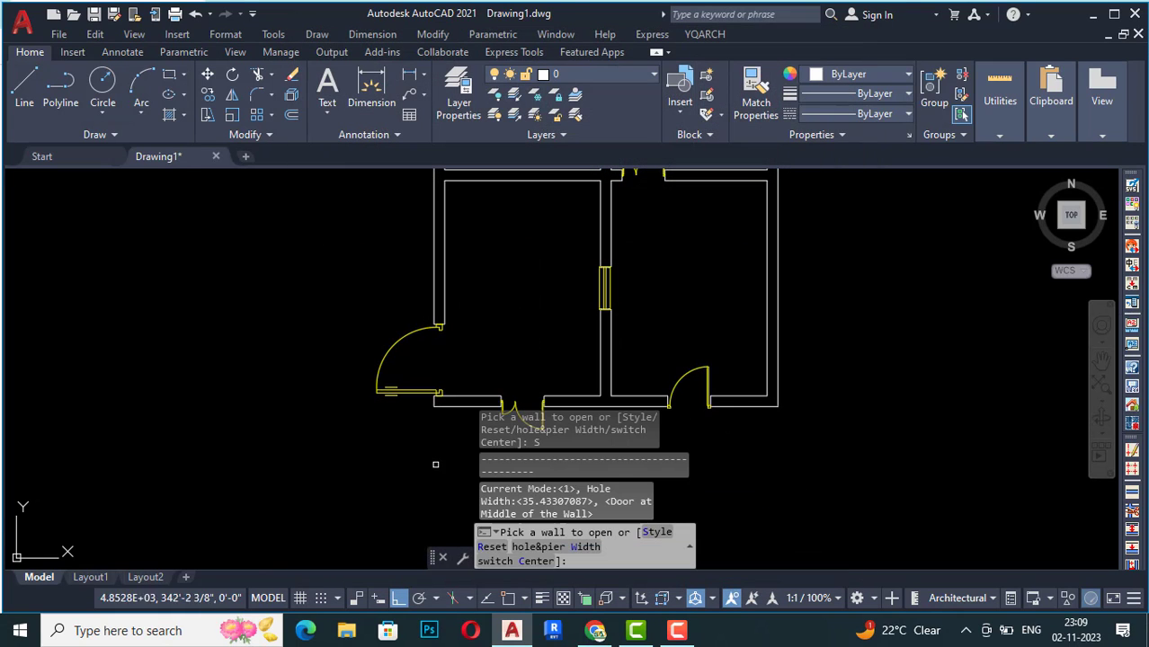
Step: Place a 35.43307087-wide opening centred in the right wall, then restart the pocket door command
click(547, 550)
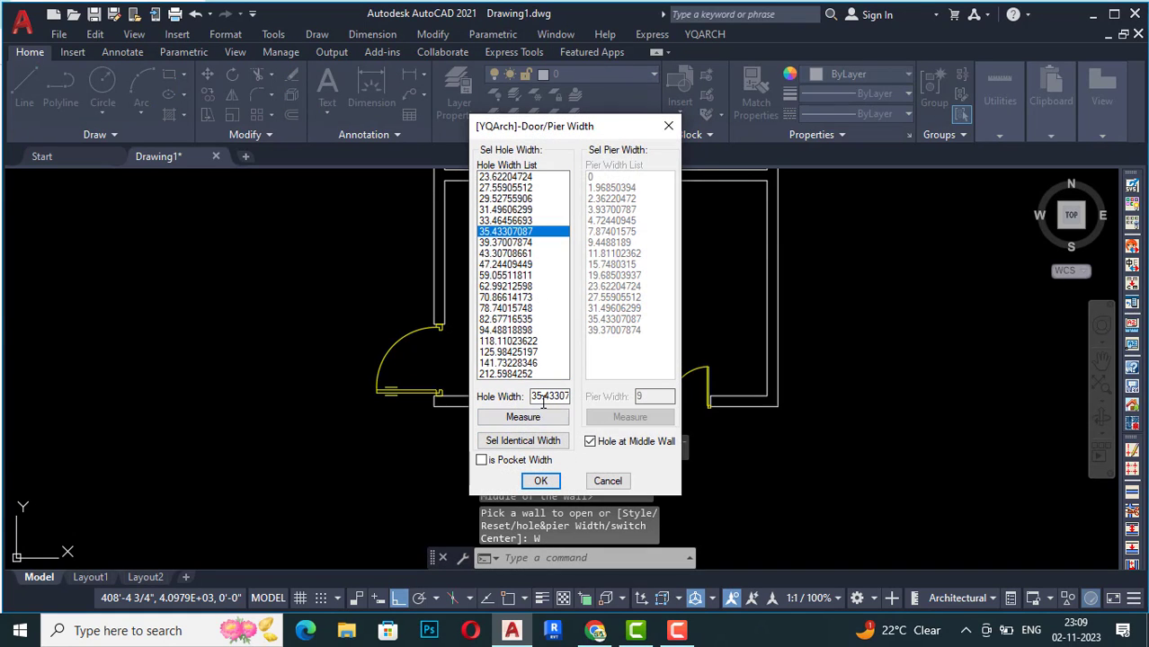
click(540, 481)
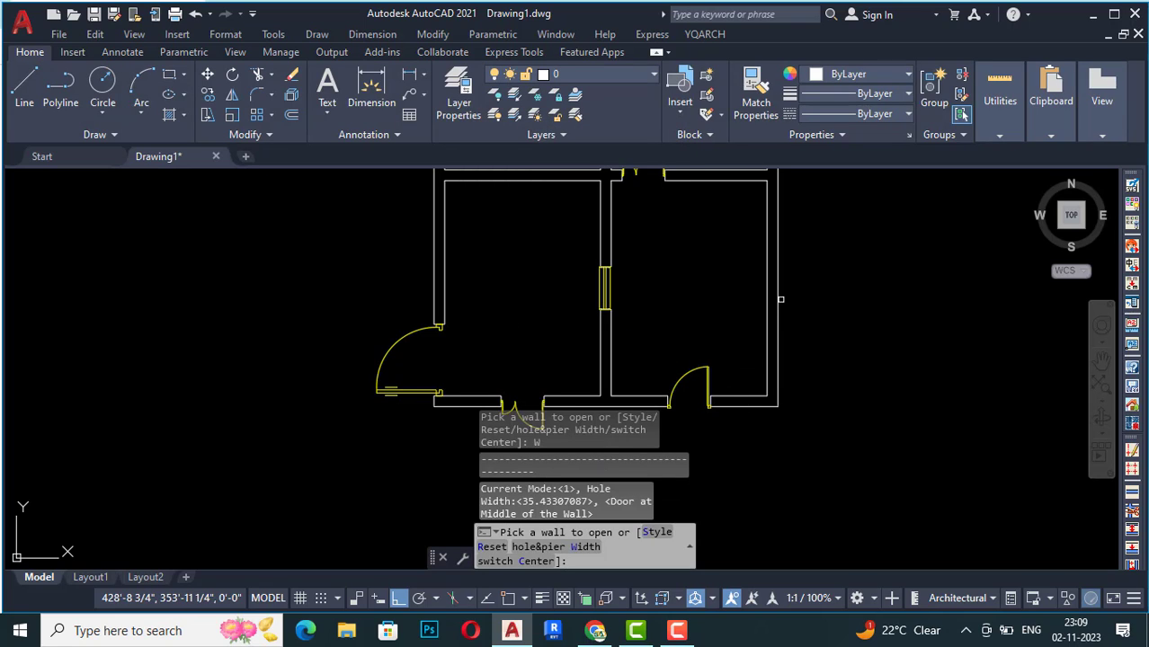
click(781, 300)
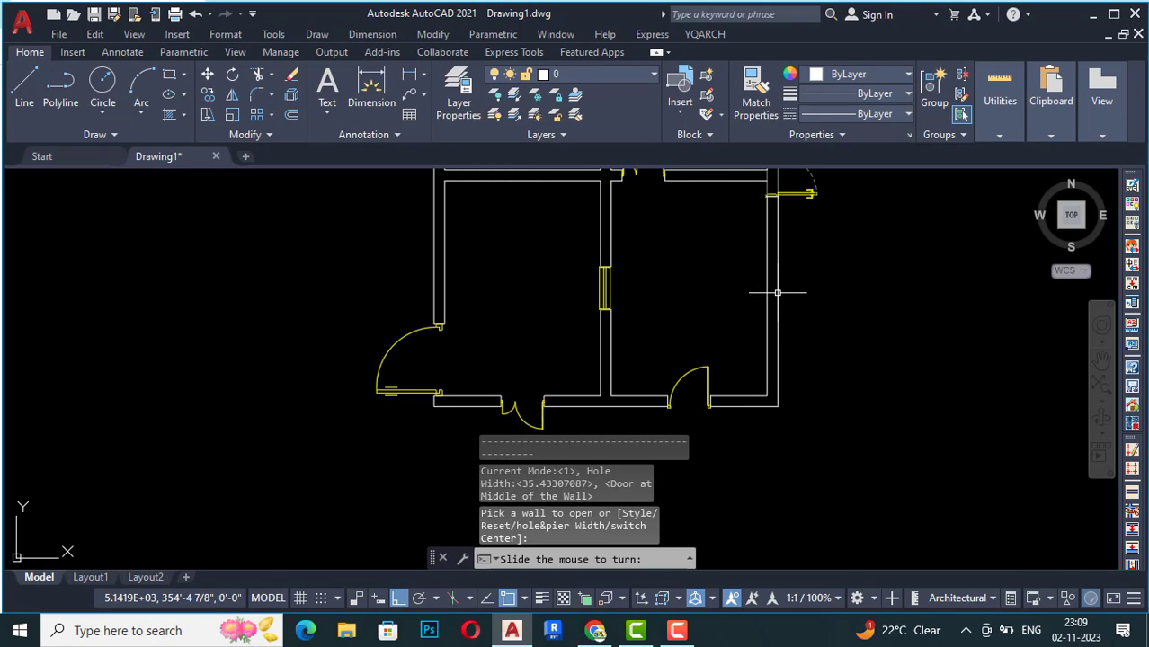
scroll(768, 295, down, 2)
scroll(769, 295, down, 3)
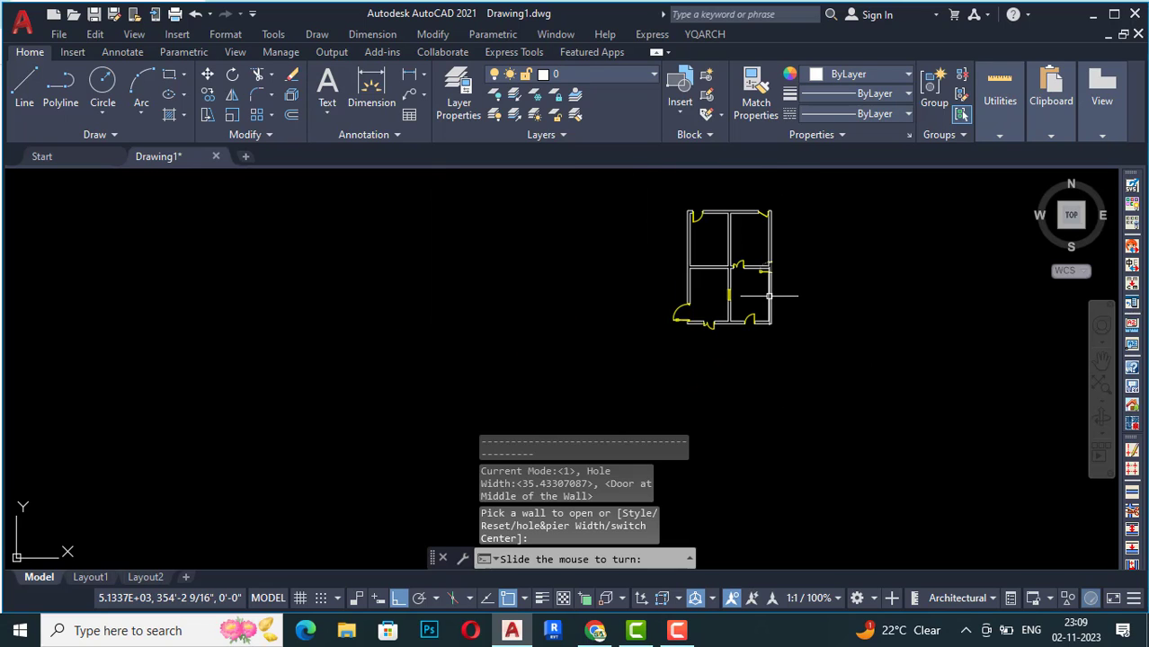
key(Escape)
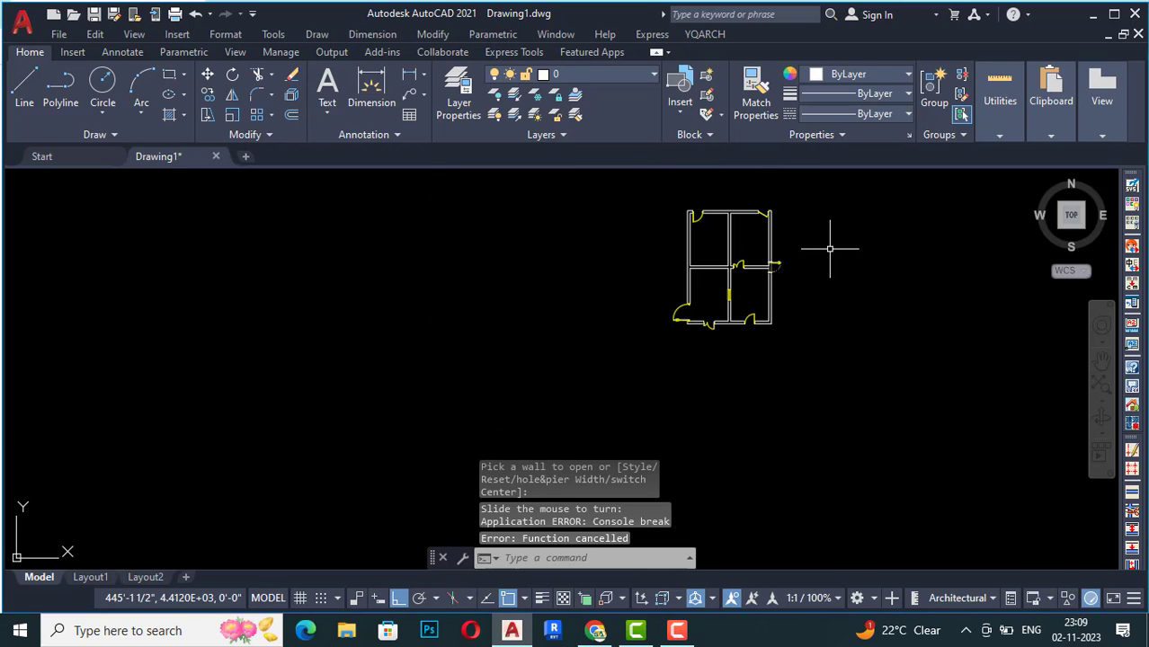
key(Return)
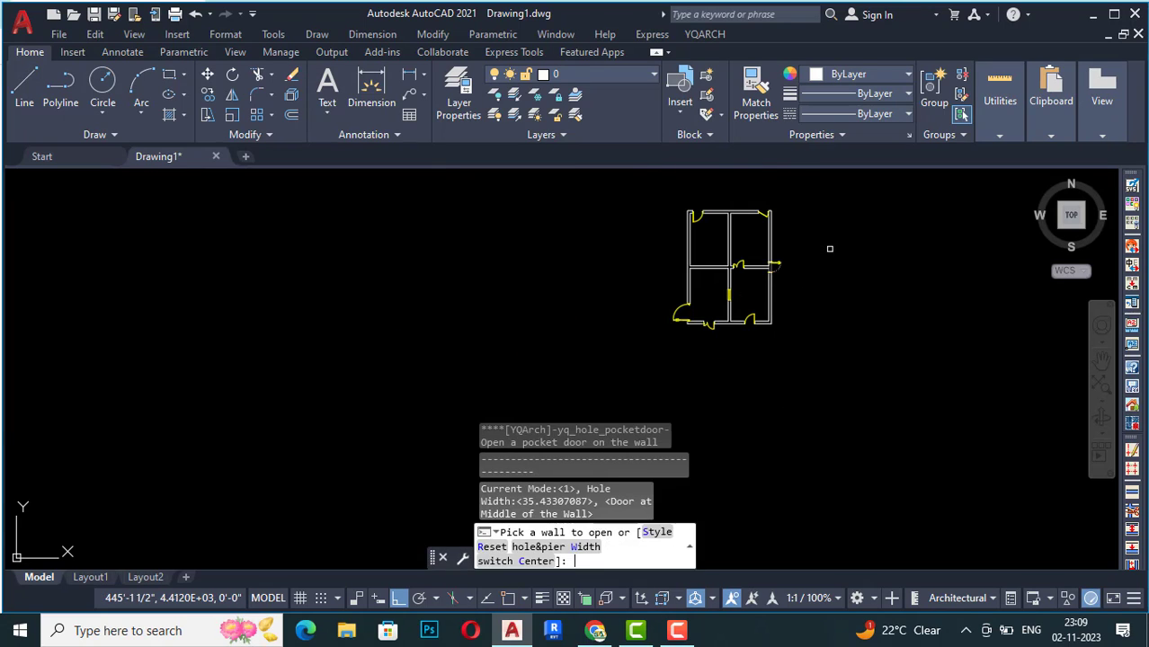
Step: Place a pocket door lower on the right wall, offset by a 9 pier instead of centred
click(563, 551)
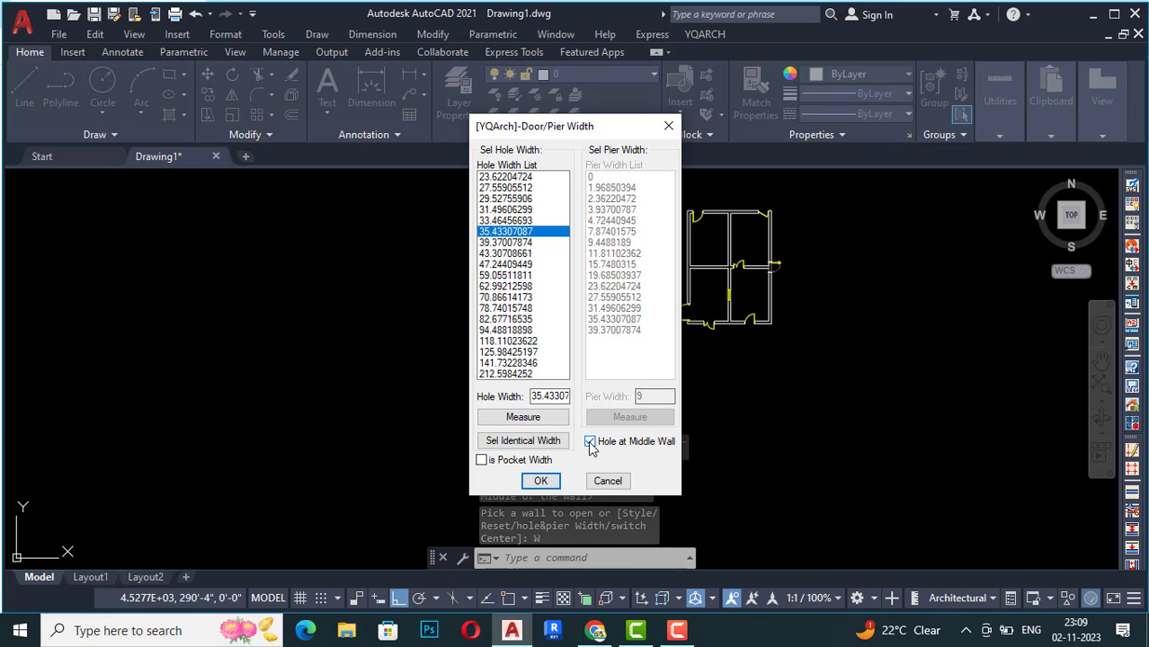
click(590, 441)
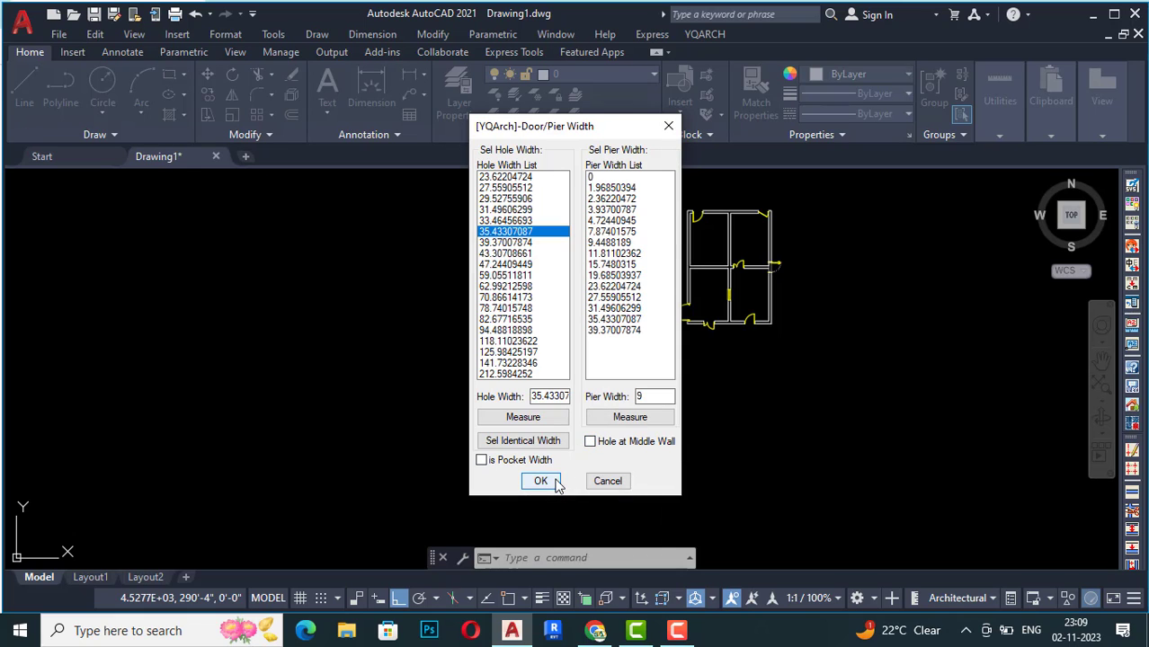
click(540, 481)
scroll(769, 306, up, 5)
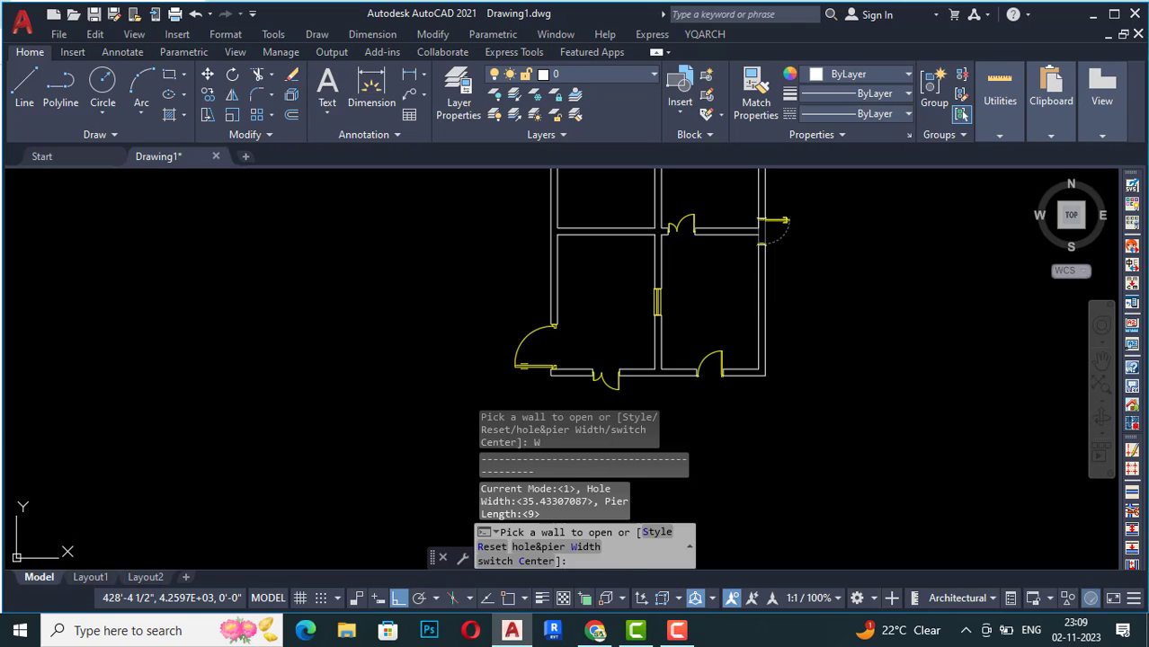
click(763, 259)
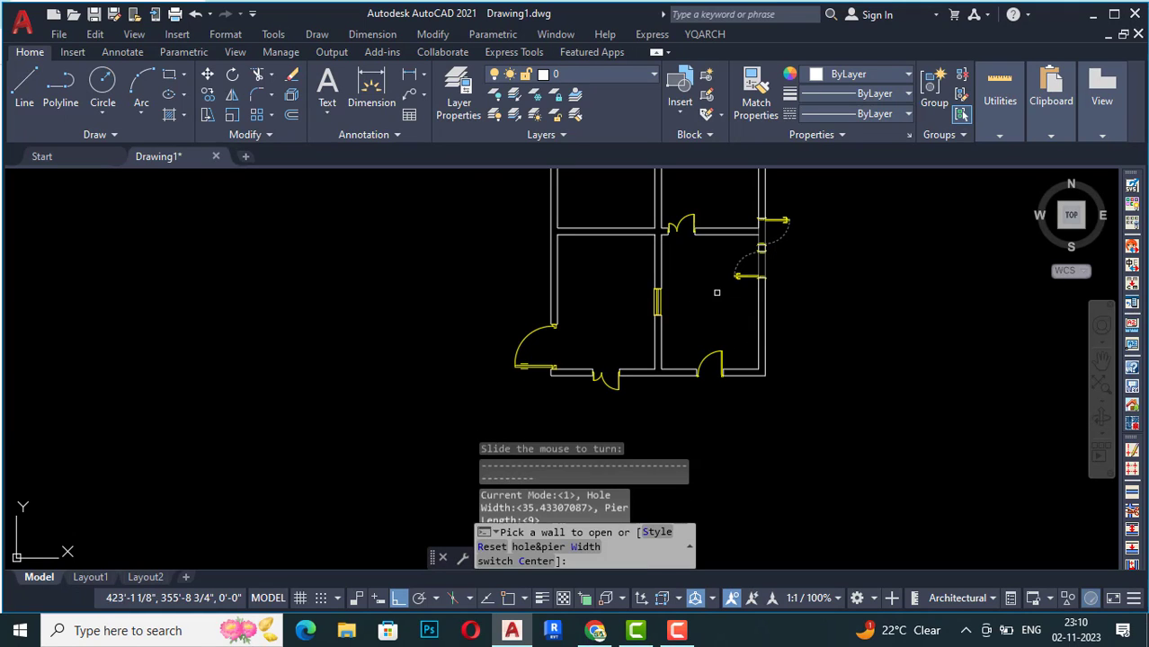
Step: Delete the earlier door at the top of the right wall
key(Escape)
click(809, 225)
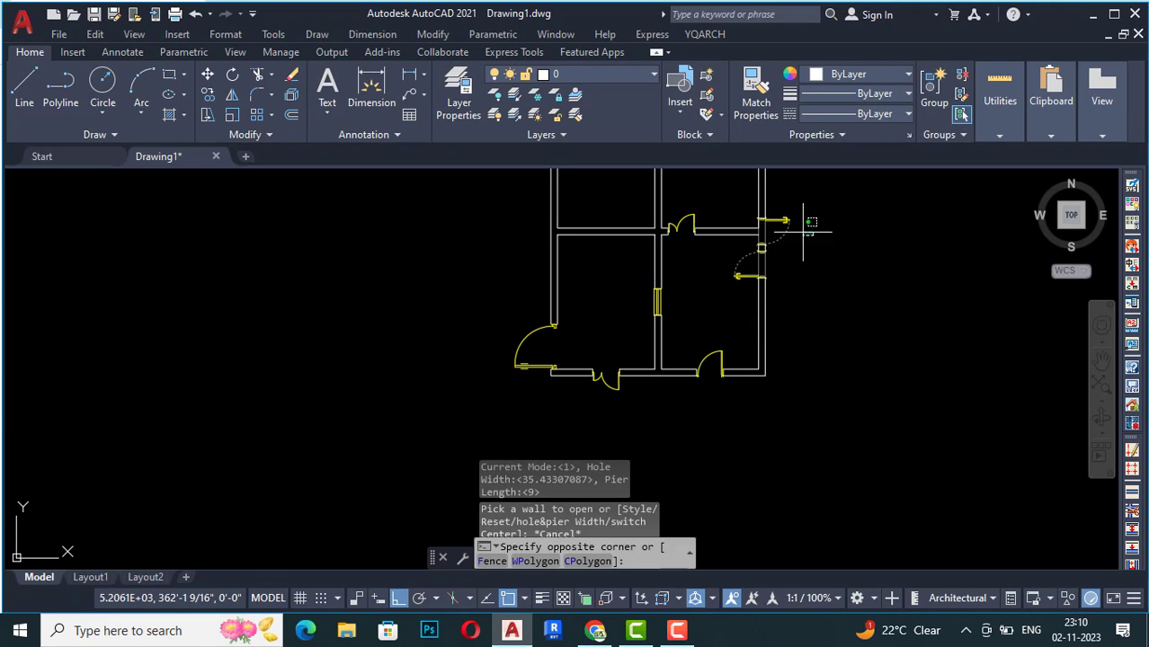
click(784, 214)
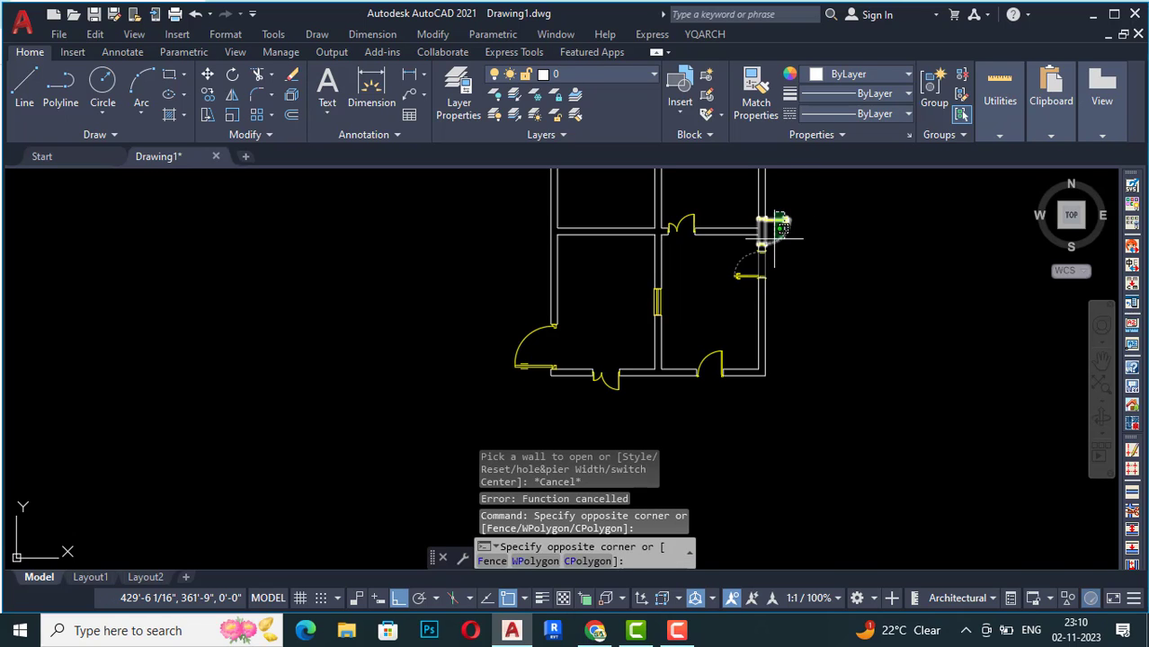
click(767, 245)
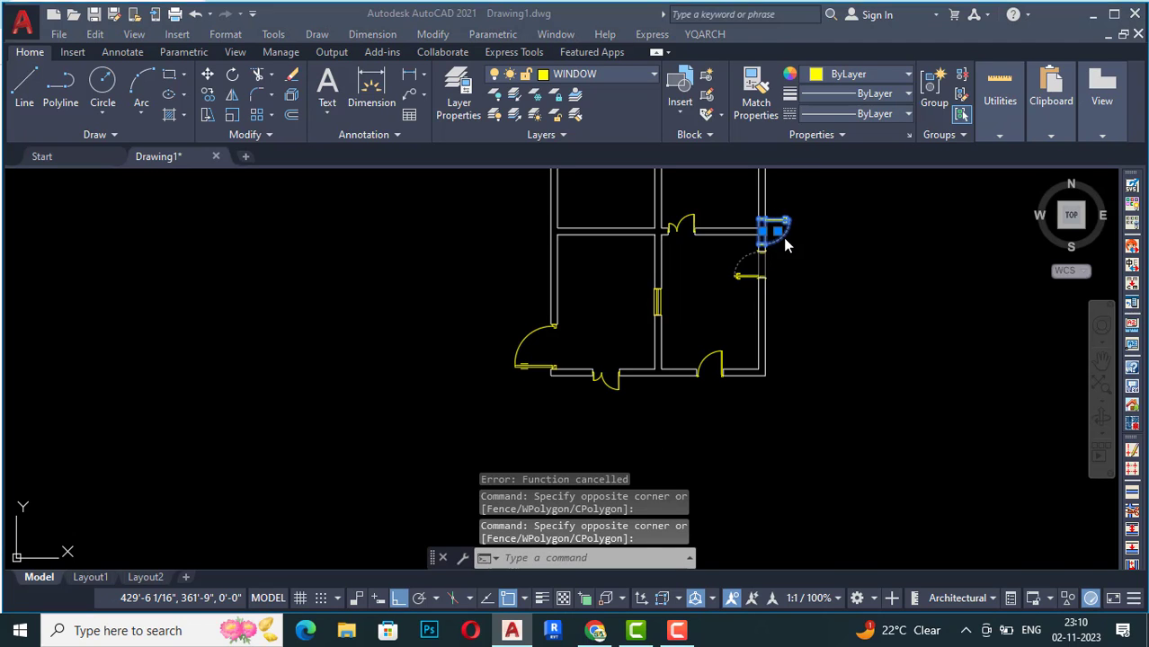
key(Delete)
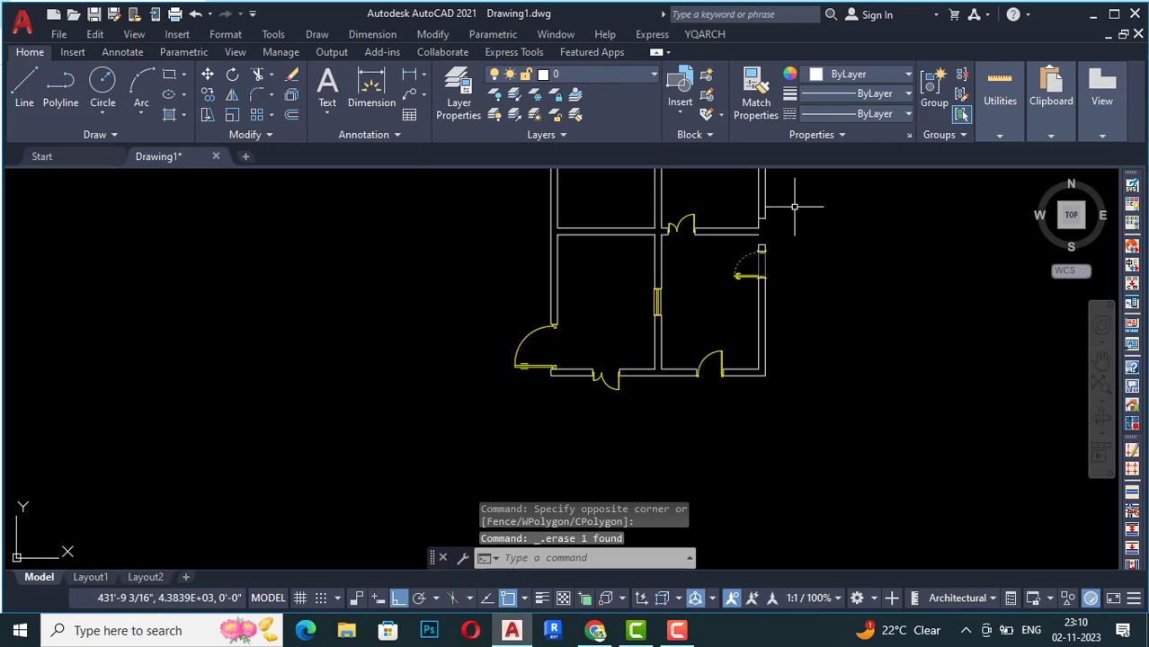
scroll(797, 193, up, 2)
scroll(801, 205, down, 2)
scroll(755, 269, up, 2)
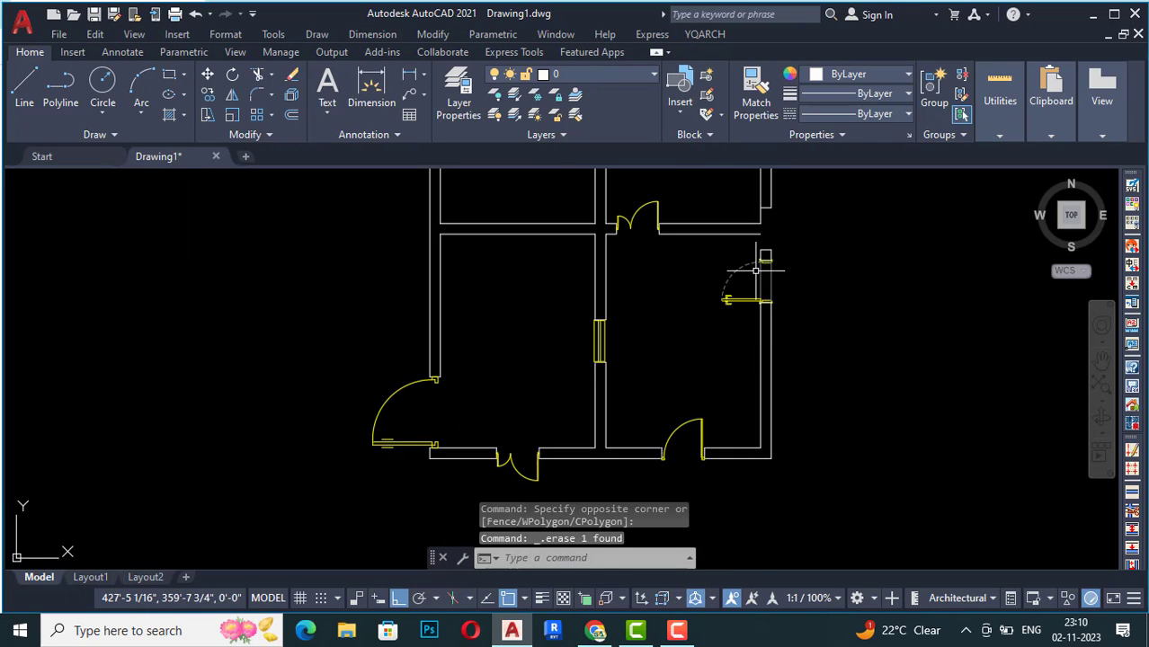
scroll(688, 270, down, 2)
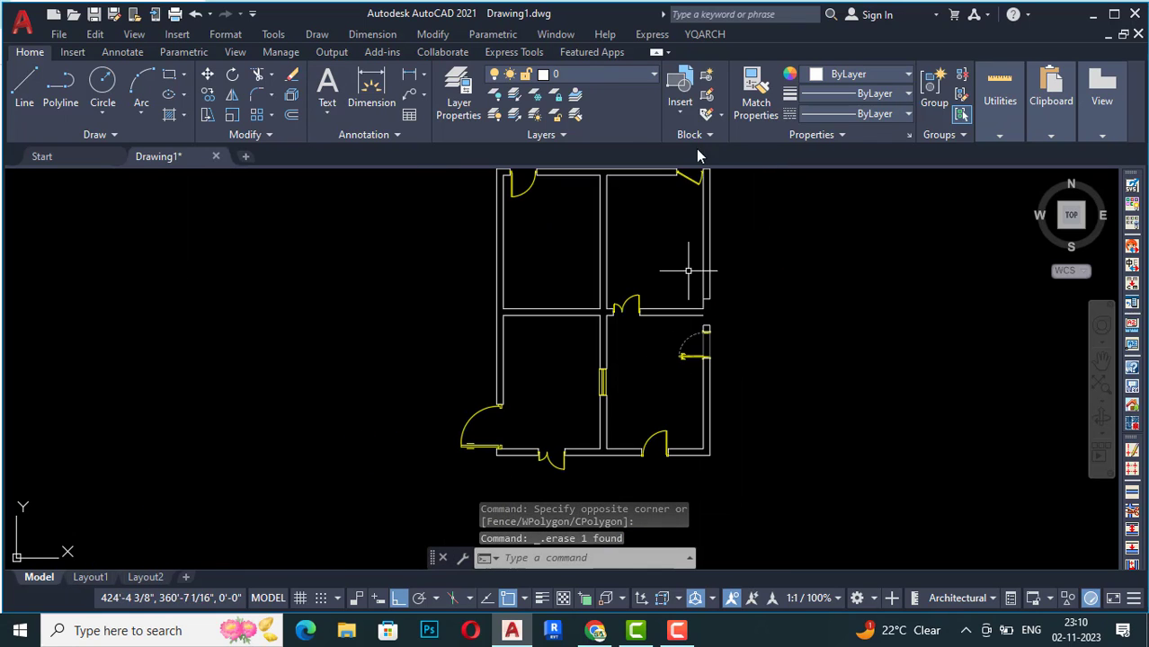
Step: Open a 60-wide parameter window in the interior wall separating the two upper rooms
click(705, 34)
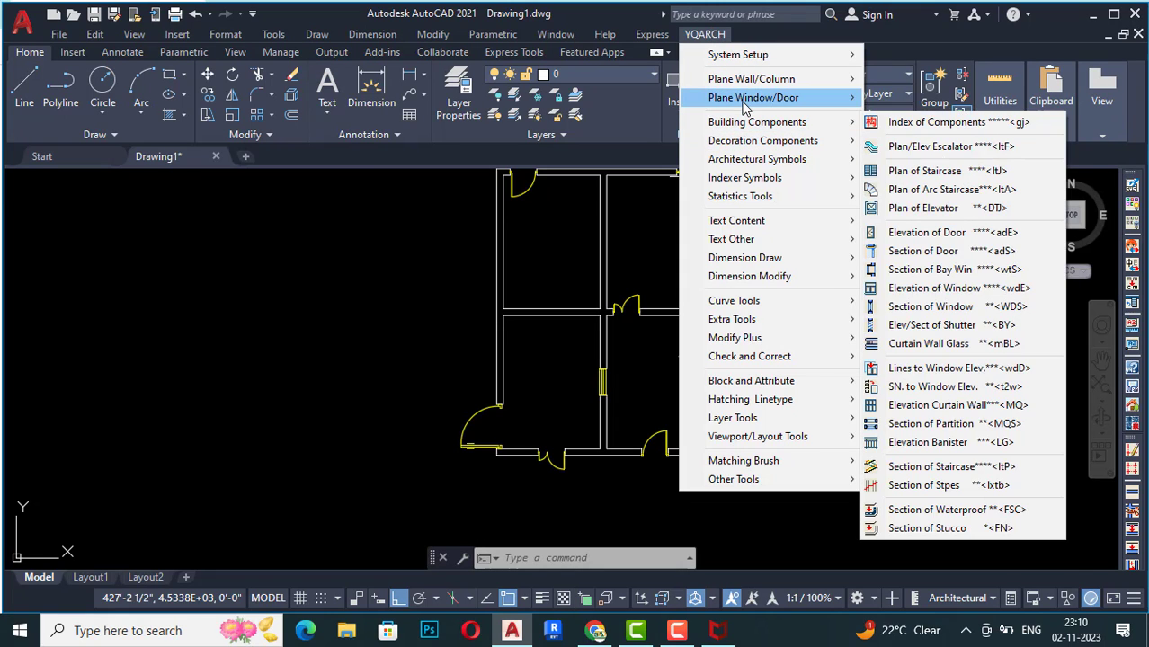
mouse_move(747, 99)
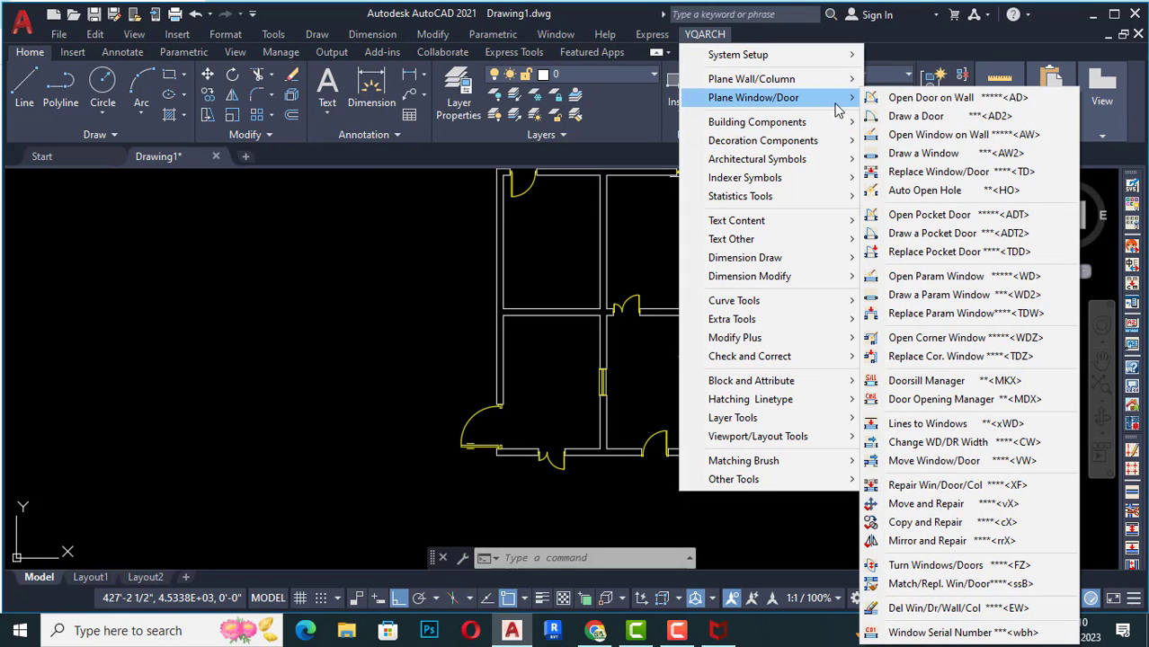
click(921, 279)
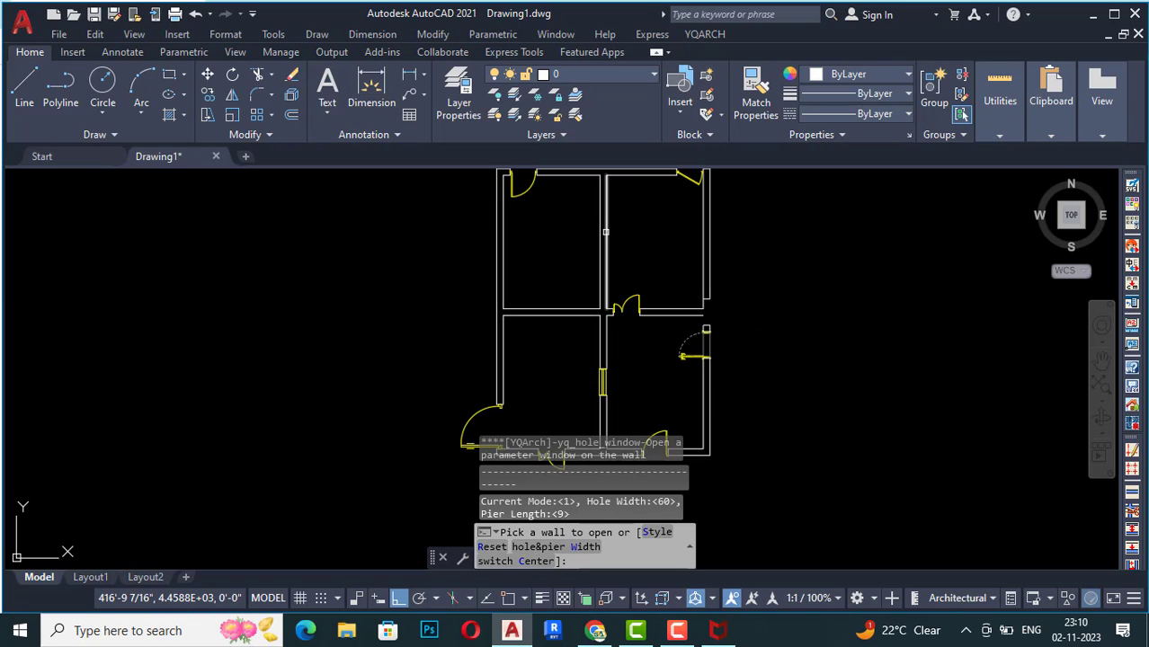
key(Escape)
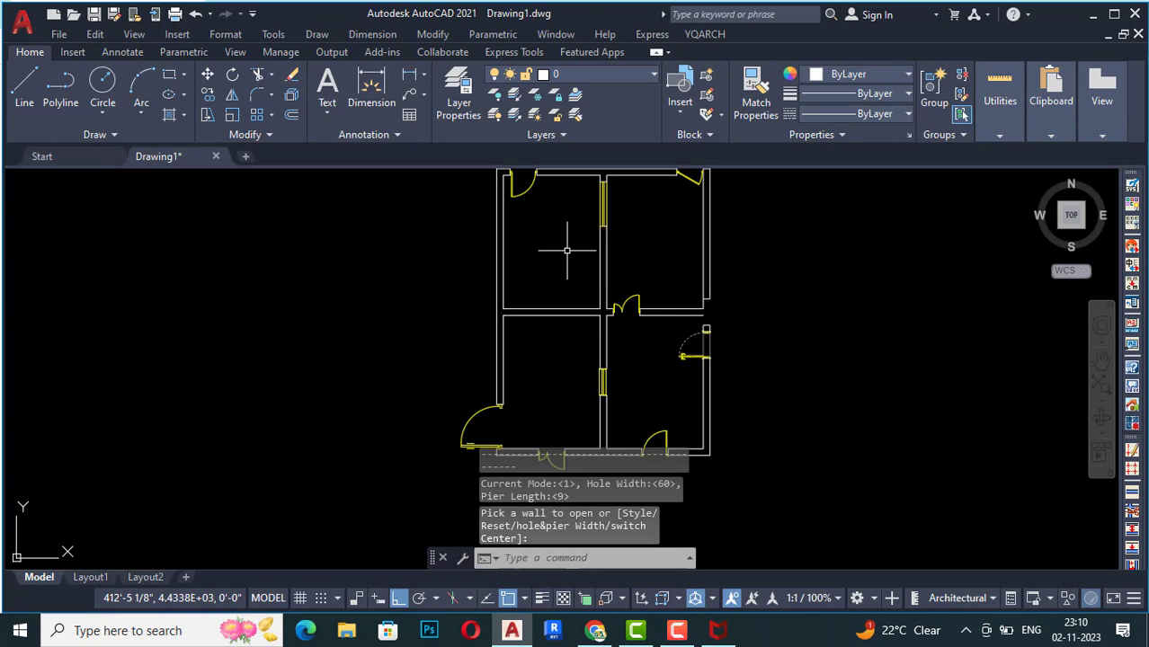
click(709, 36)
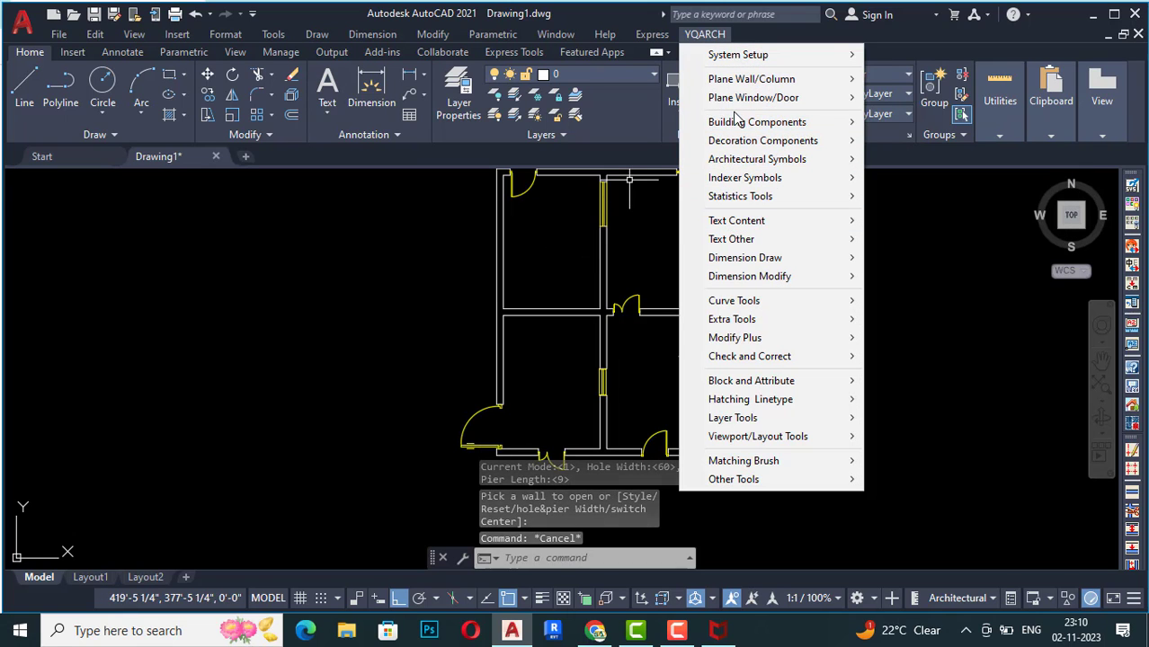
mouse_move(817, 101)
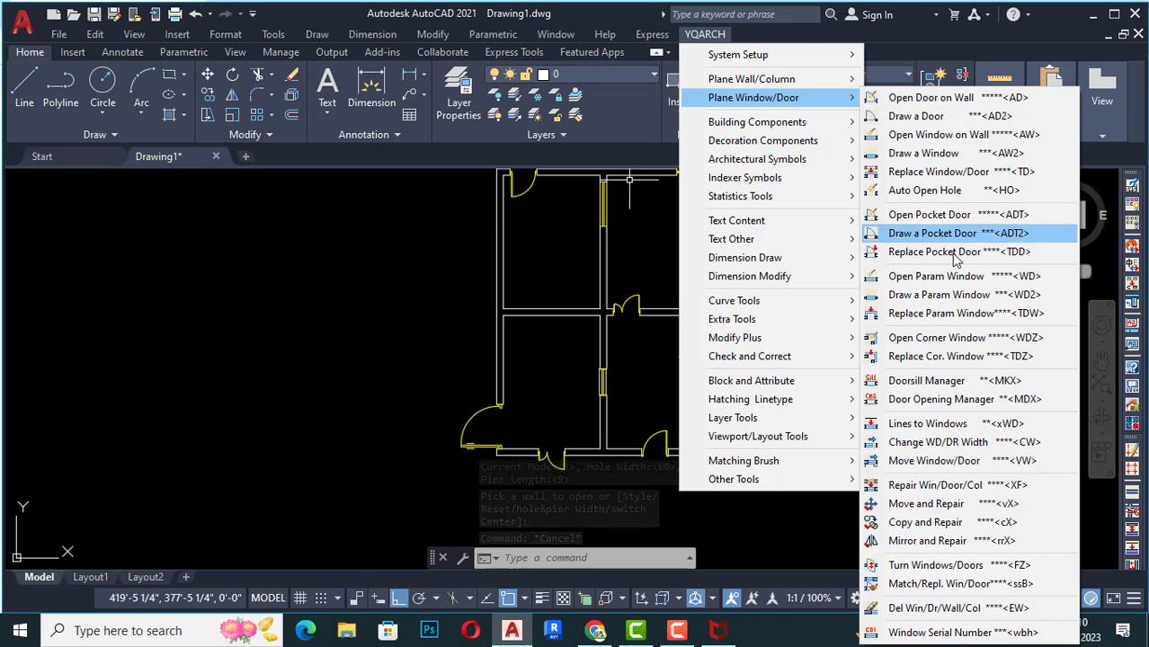
Step: Add a double-line doorsill to the lower right room's door with Doorsill Manager
click(919, 385)
scroll(679, 445, up, 4)
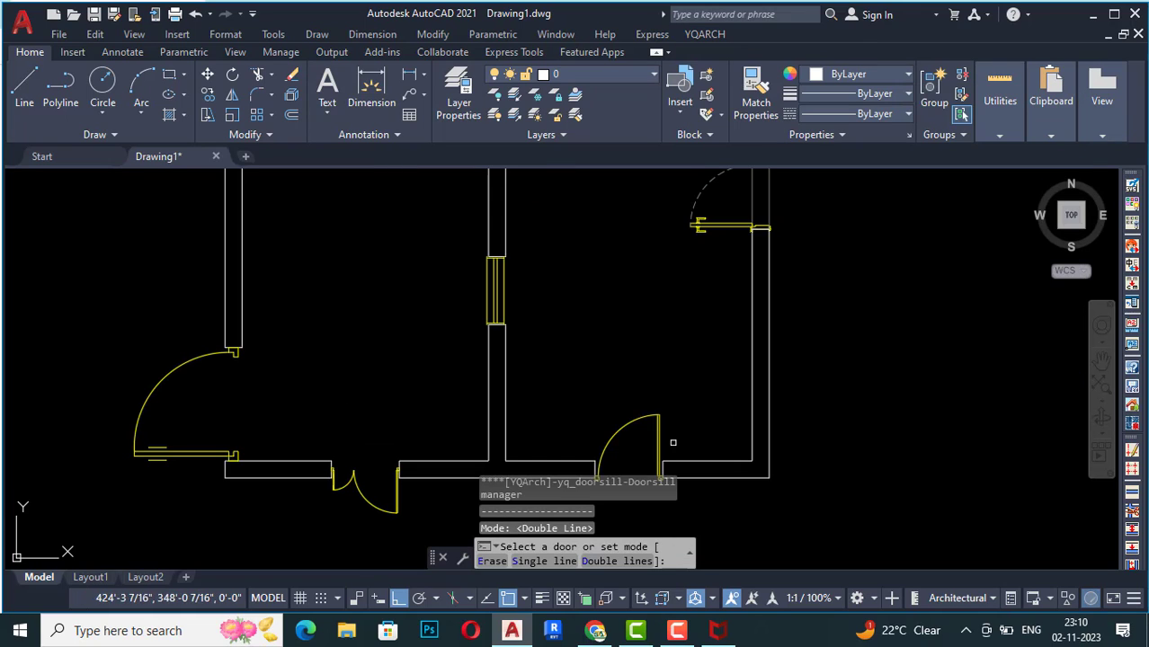
click(627, 420)
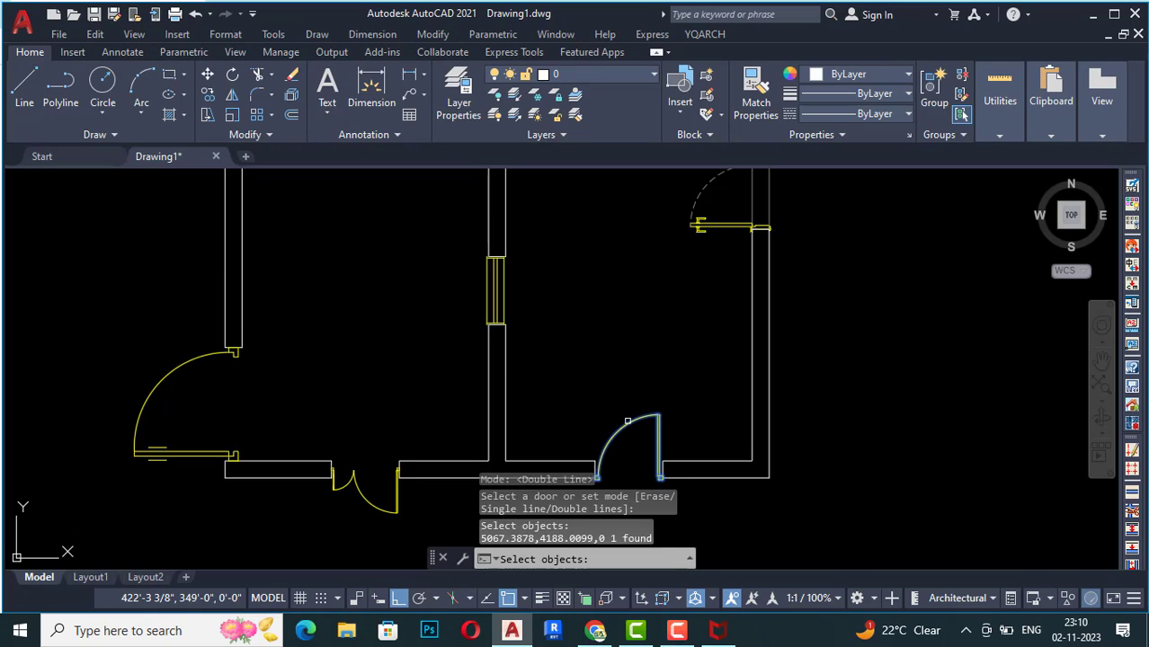
key(Return)
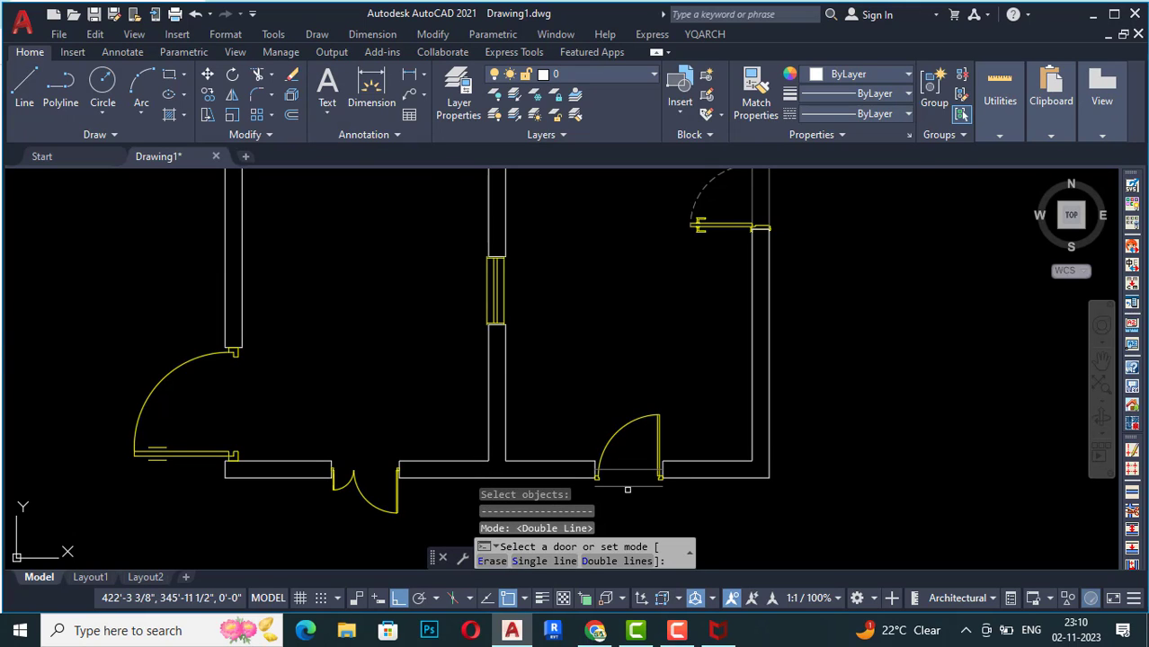
scroll(648, 496, up, 4)
key(Escape)
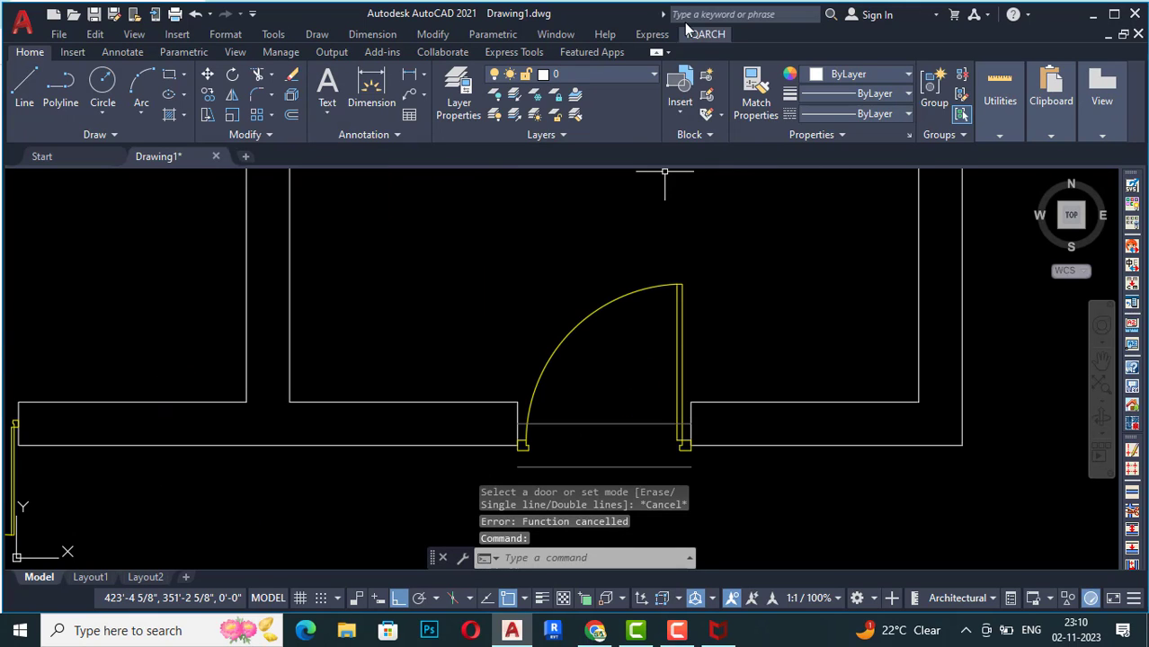
click(705, 34)
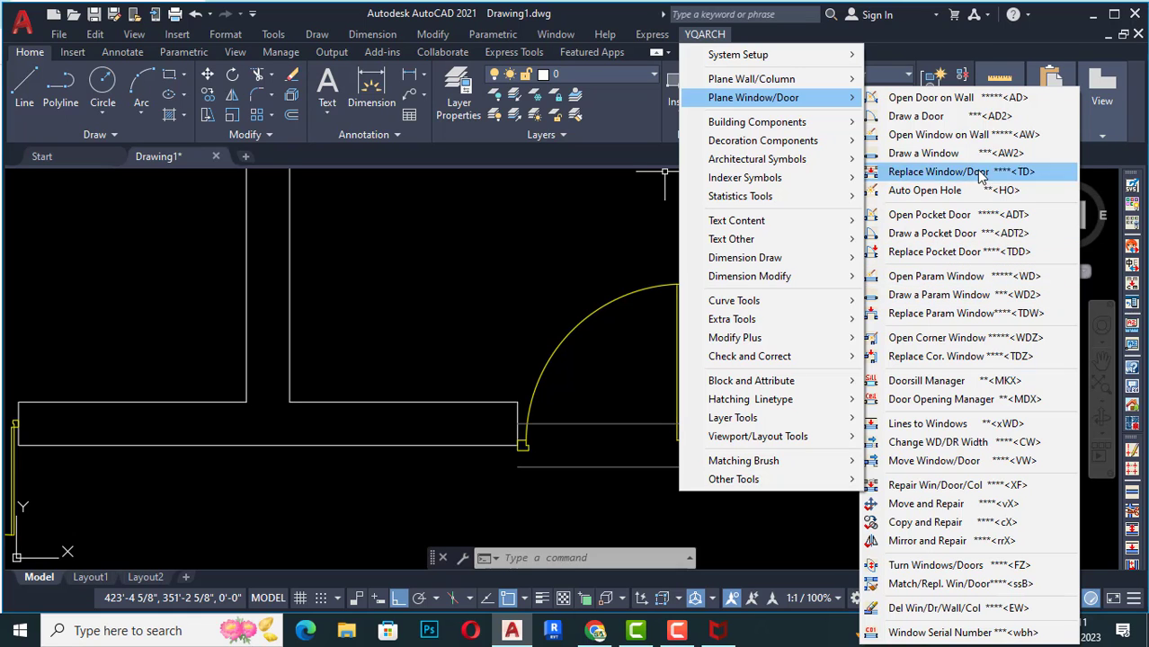
Step: Dismiss the YQARCH window and door tools list and zoom out to the whole four-room plan
click(557, 499)
click(519, 493)
scroll(629, 450, down, 5)
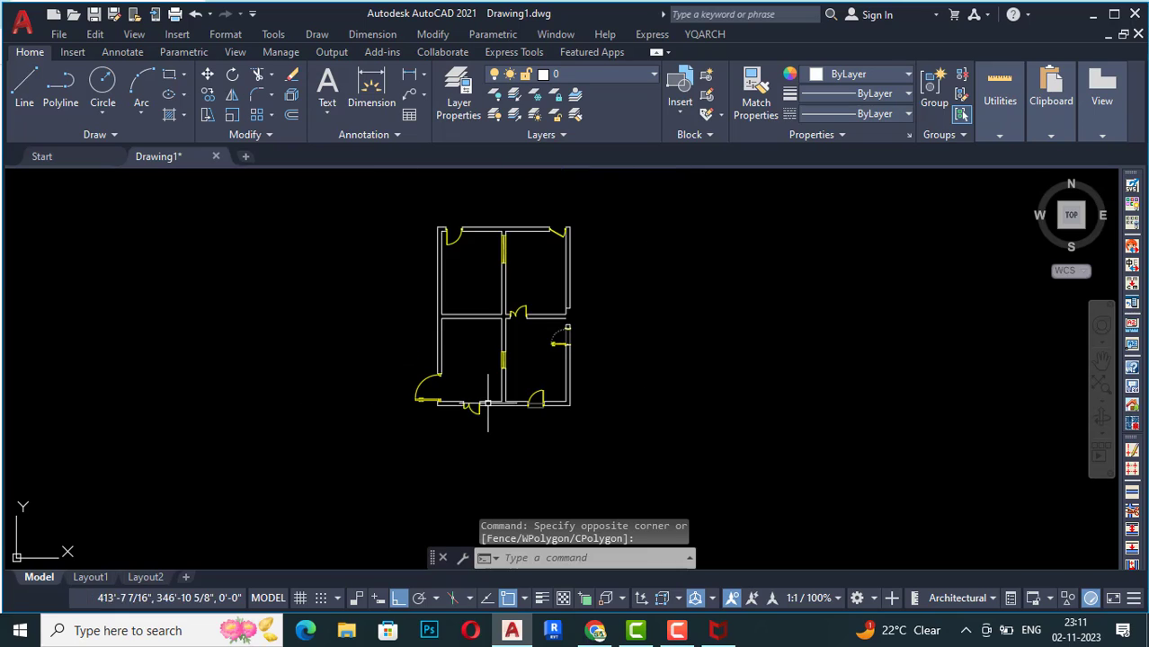